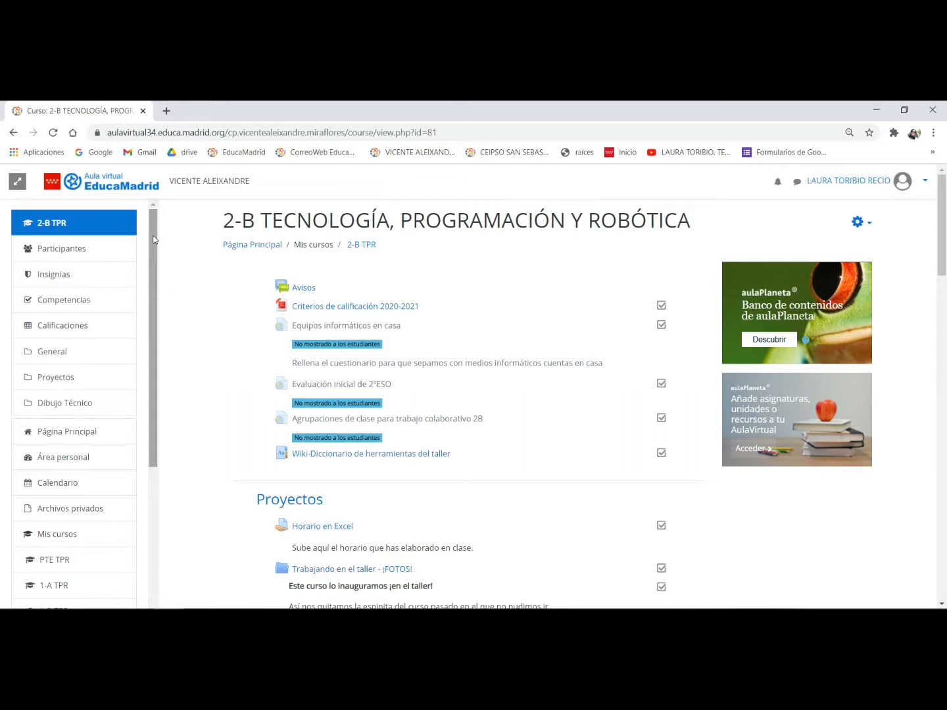
- Open the 2-B TPR course's grader report and examine the assignment grade columns through to the course total
click(77, 326)
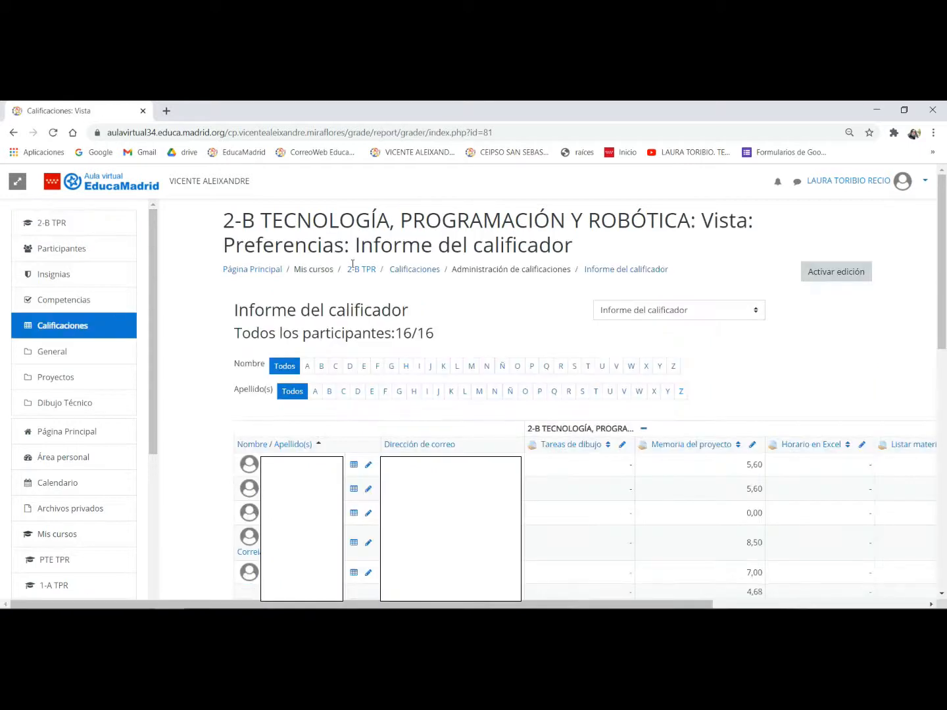
click(932, 605)
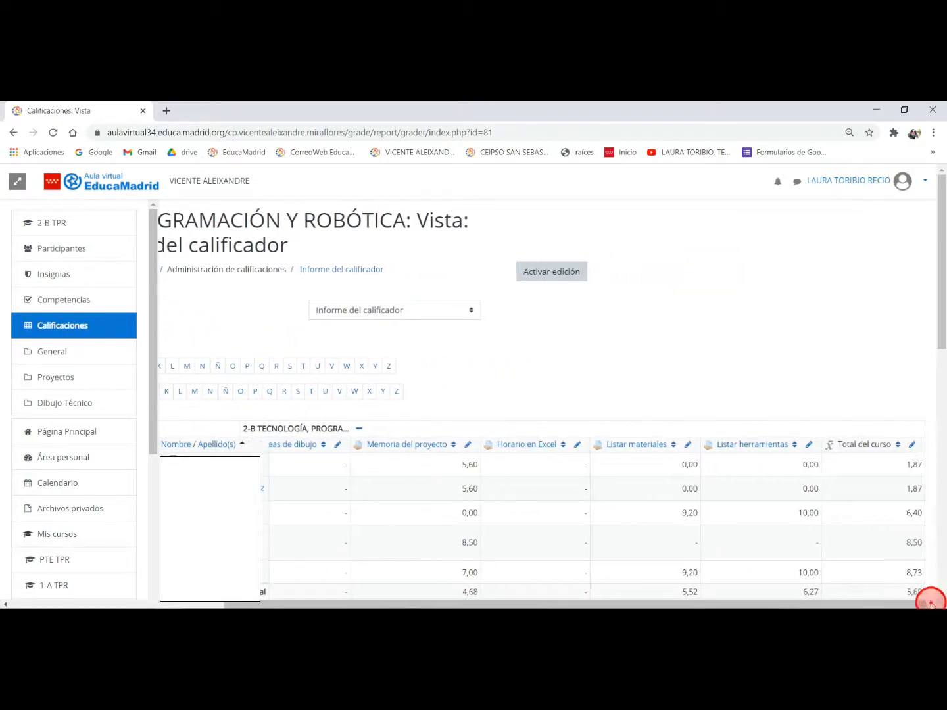
scroll(782, 503, down, 3)
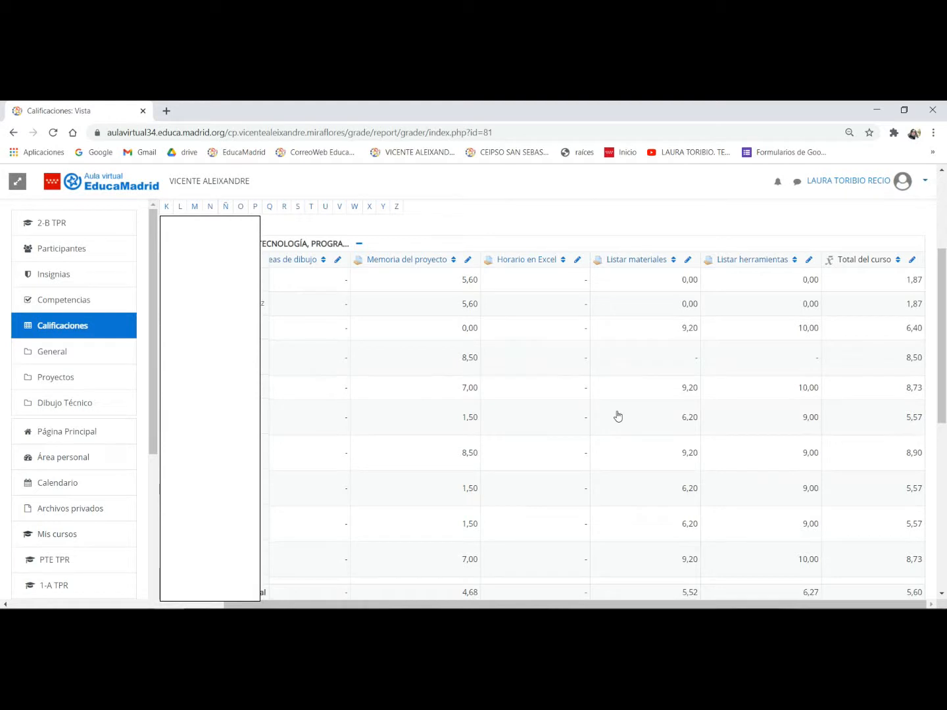
click(561, 278)
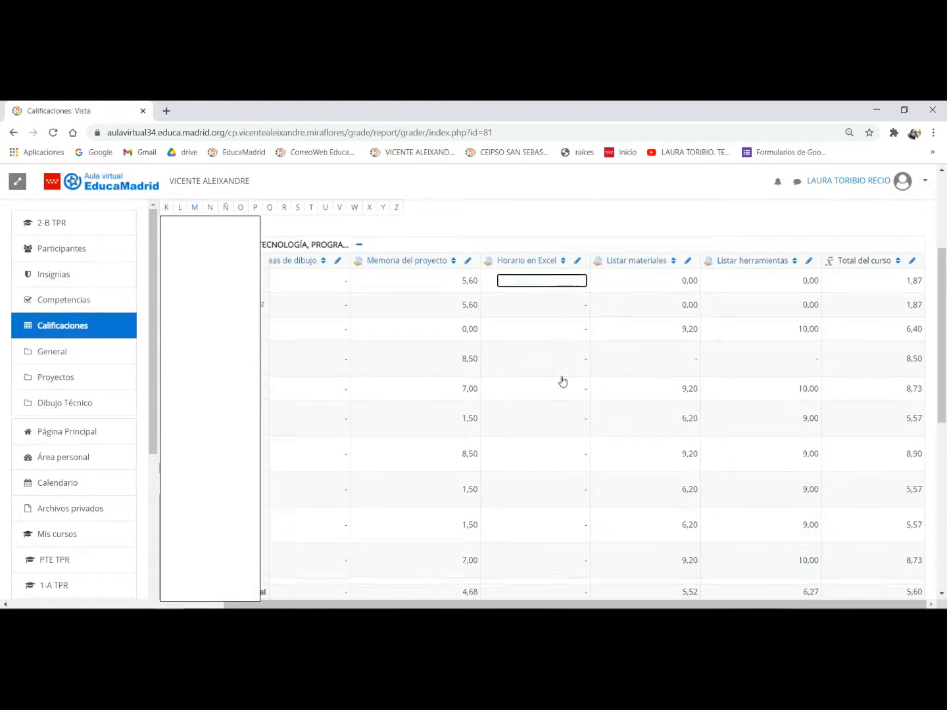
scroll(402, 322, up, 3)
click(339, 311)
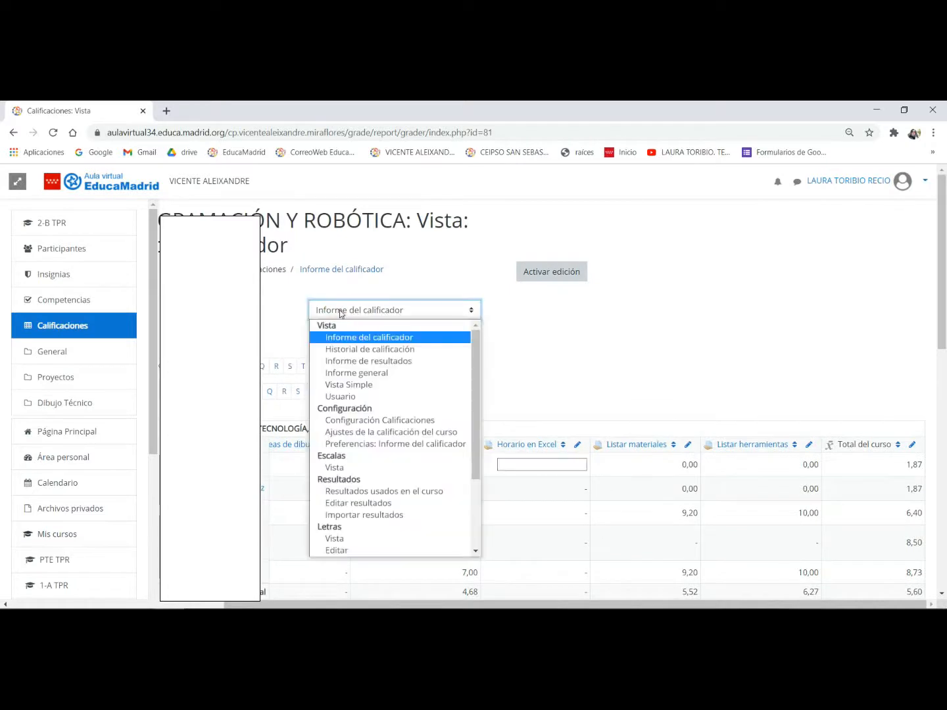
click(339, 311)
scroll(614, 402, down, 1)
click(571, 401)
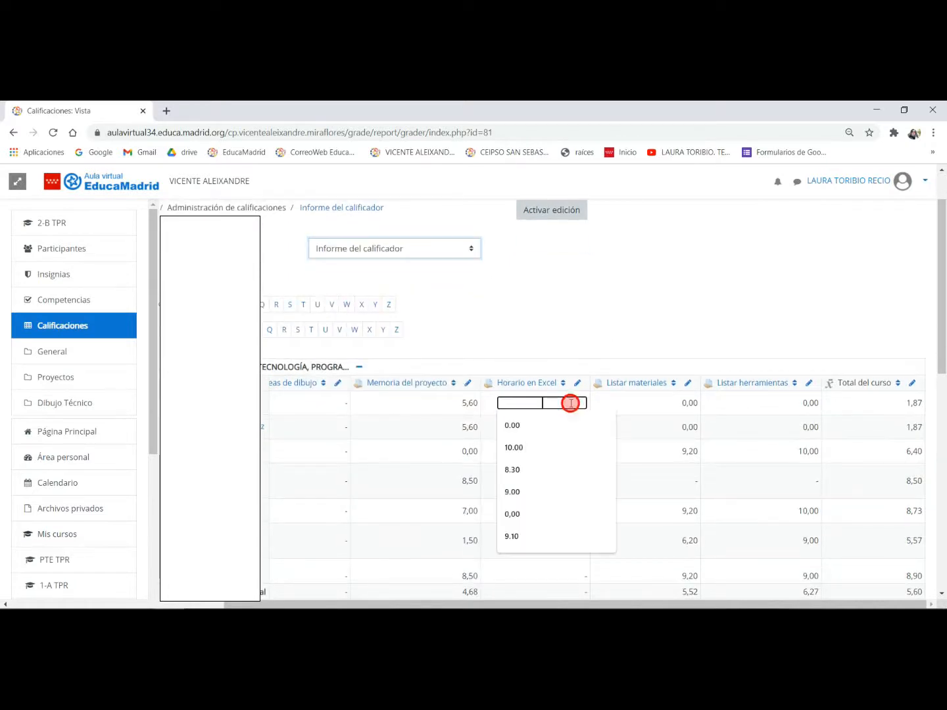
- Inspect the Horario en Excel submissions and the first student's grading page, and return to the course's grader report
click(544, 384)
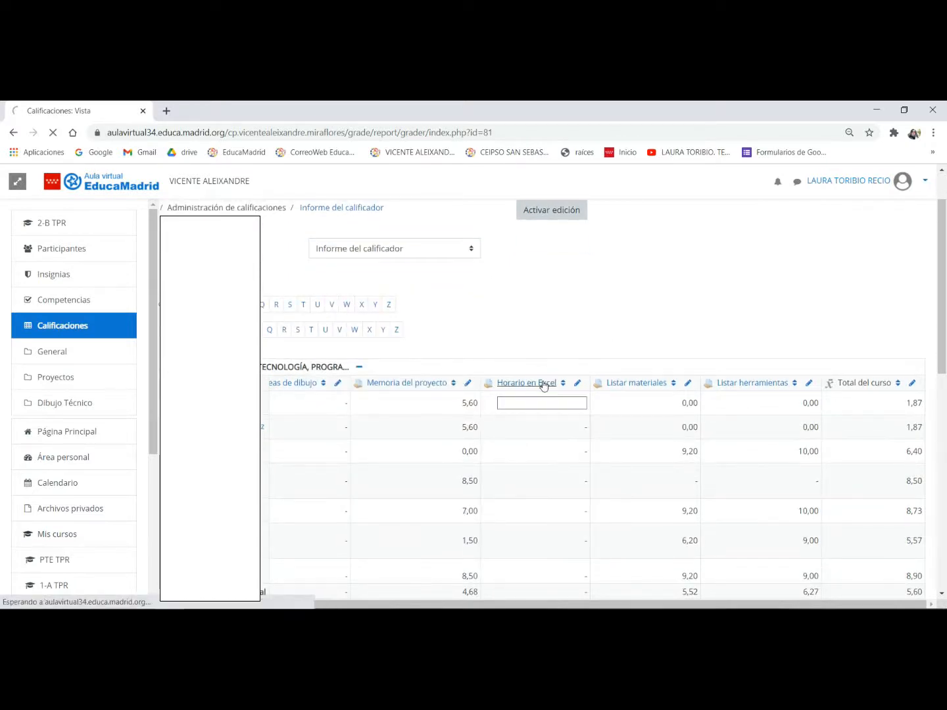
scroll(561, 388, down, 1)
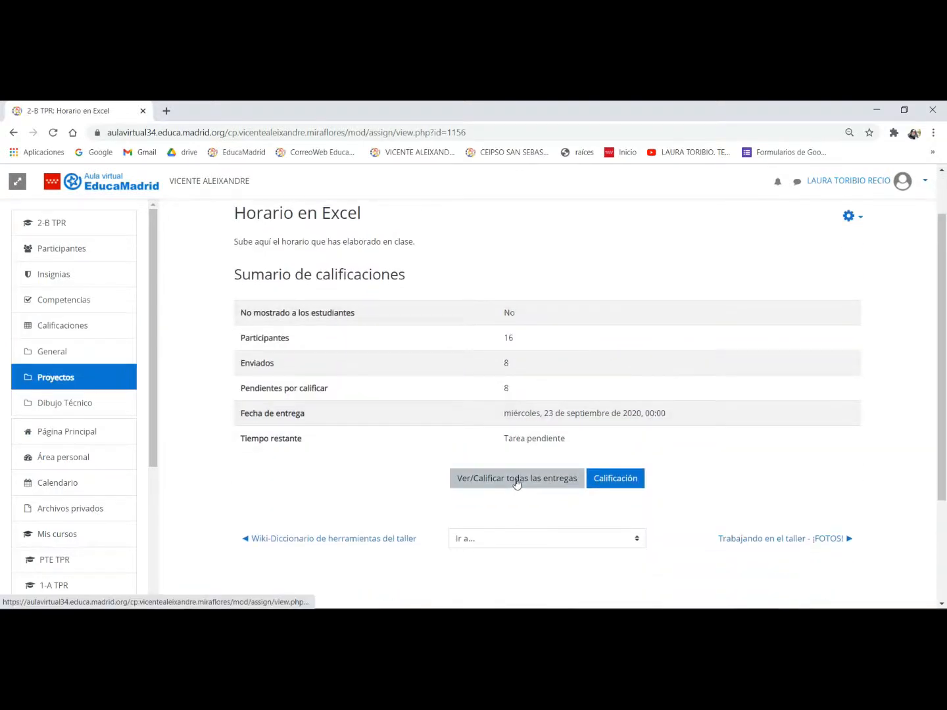
click(513, 479)
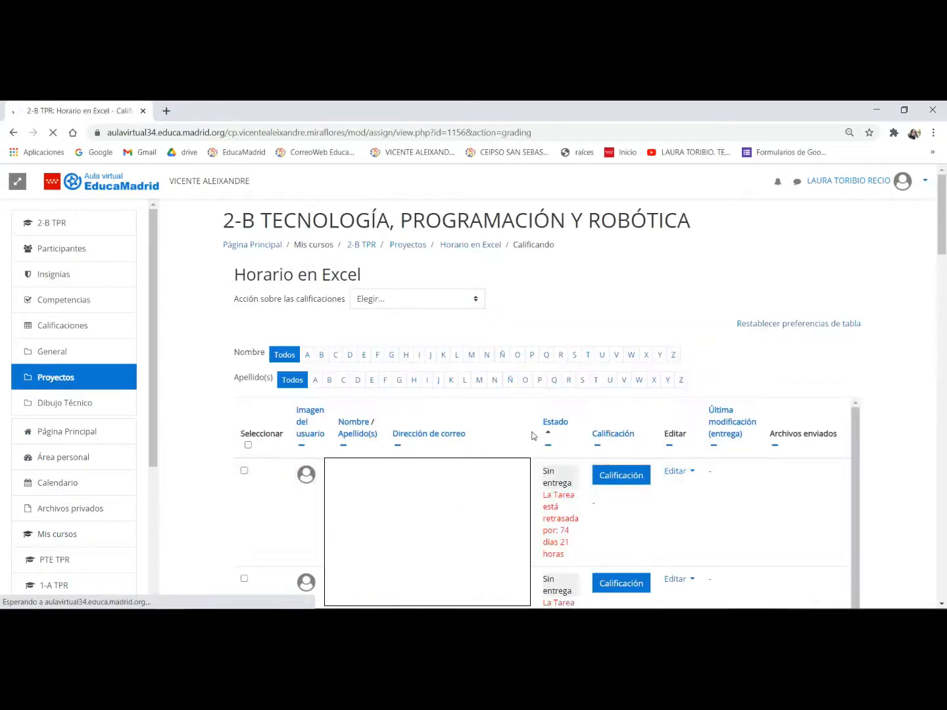
click(628, 476)
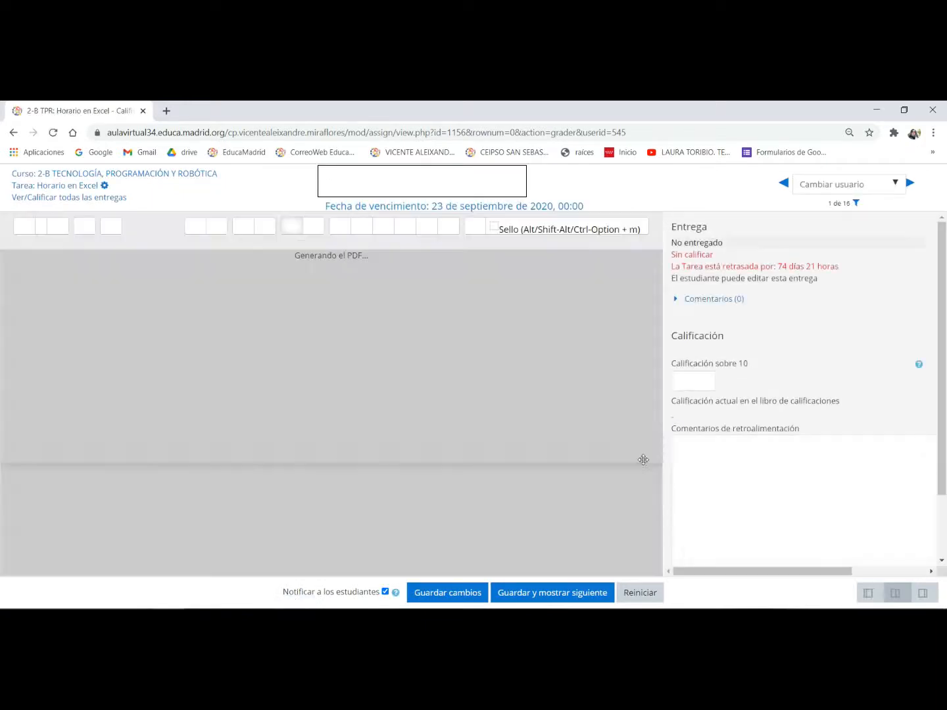
click(708, 383)
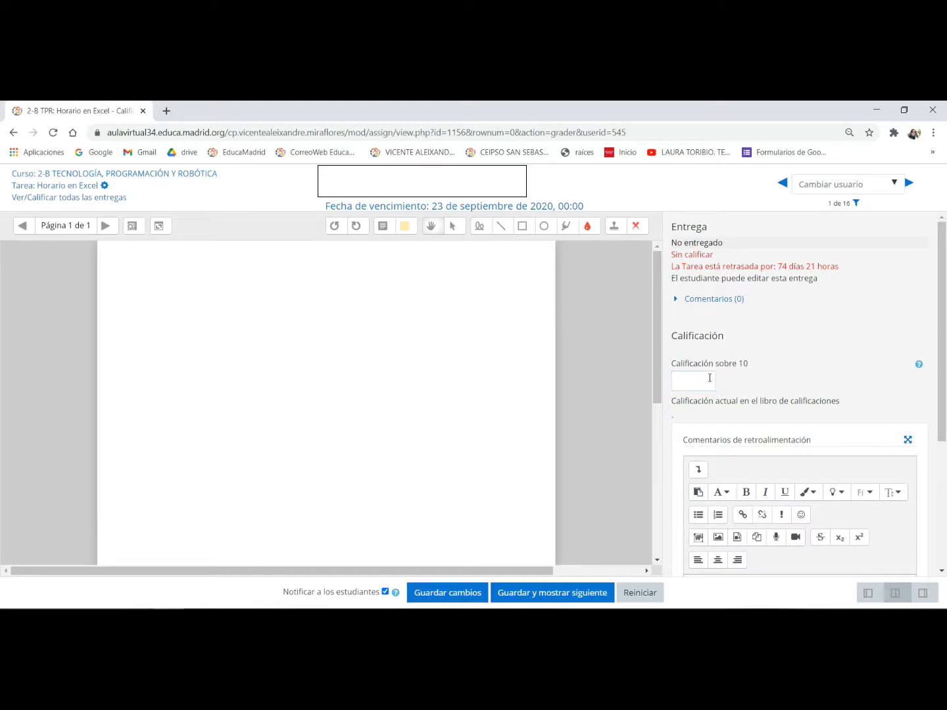
click(75, 176)
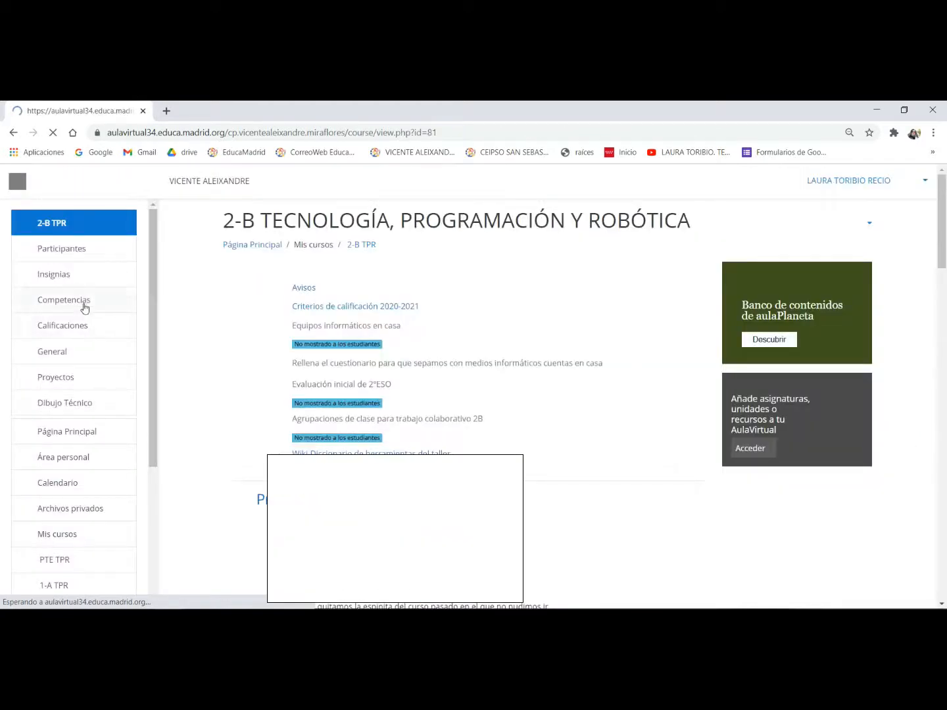
click(77, 326)
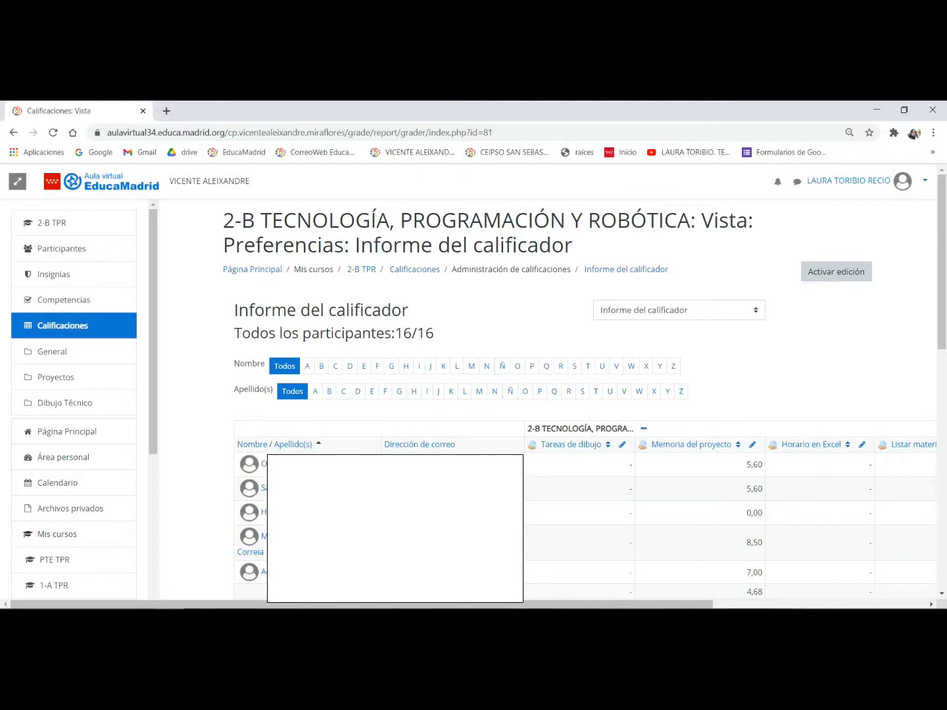
- Switch to the criterios.jpg photo and examine the first-term weightings for Taller, Informática and Exámenes
key(alt+Tab)
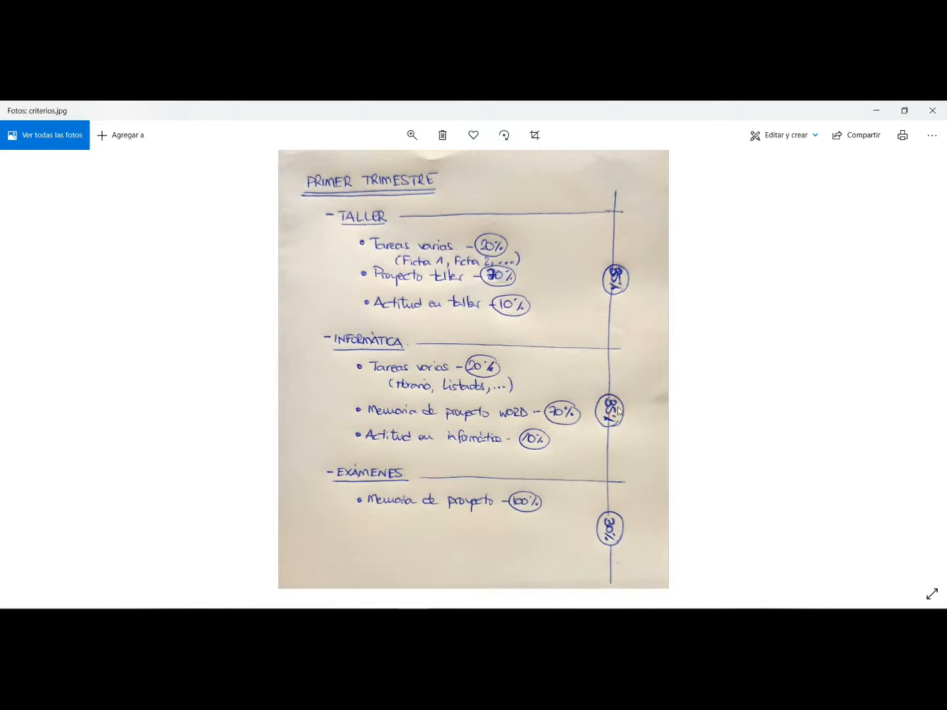
click(621, 529)
click(439, 179)
click(519, 257)
click(534, 305)
click(423, 344)
click(560, 411)
click(545, 438)
click(542, 500)
click(625, 411)
click(625, 525)
- Switch back to Chrome and open the Configuración Calificaciones page of the course gradebook
mouse_move(169, 618)
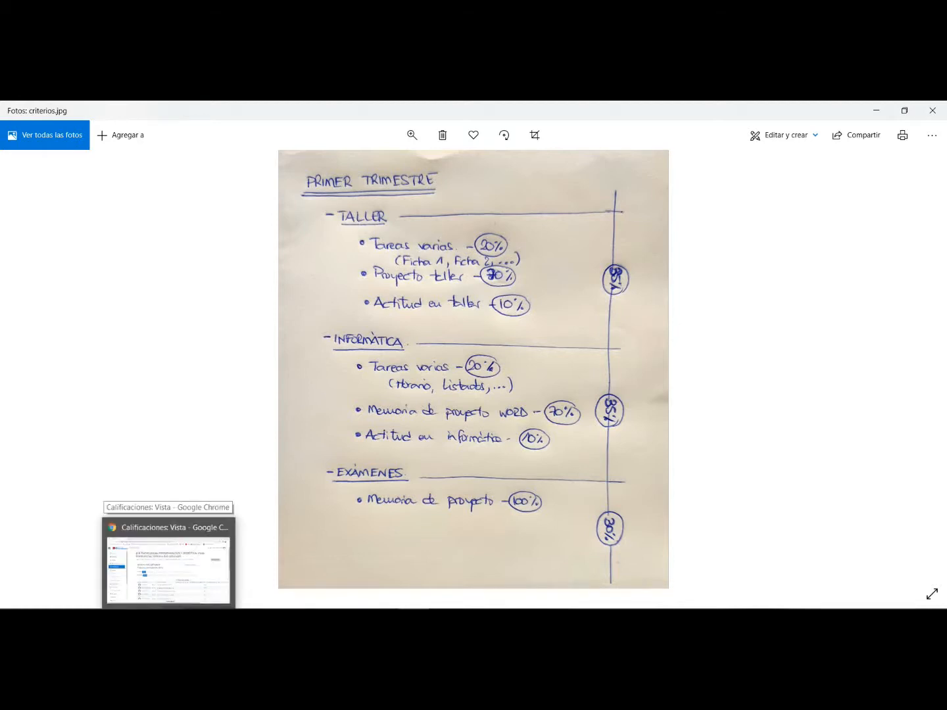
click(168, 562)
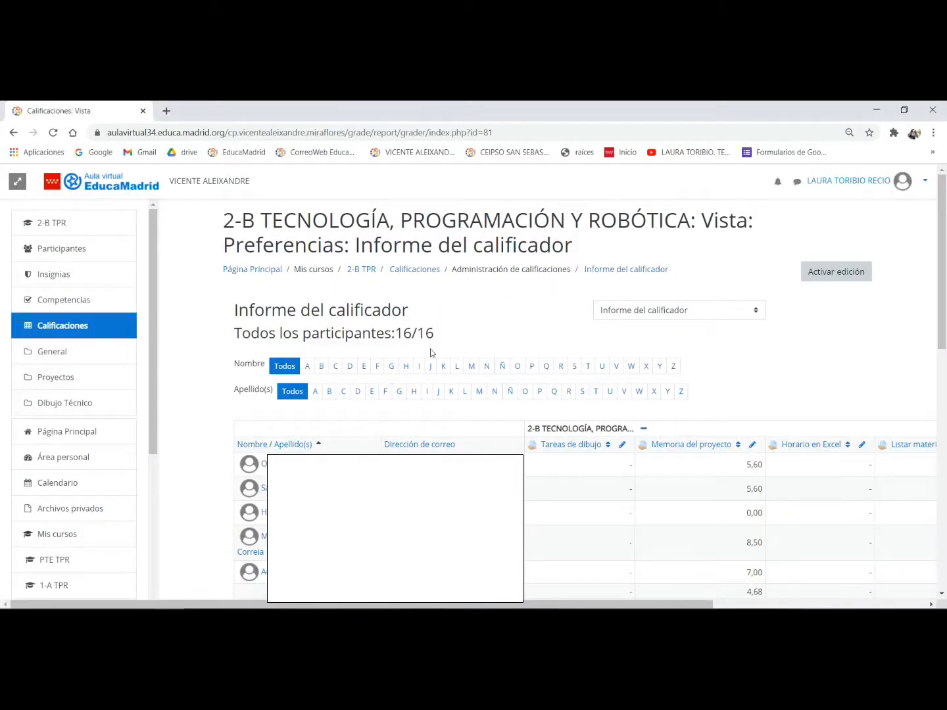
click(675, 310)
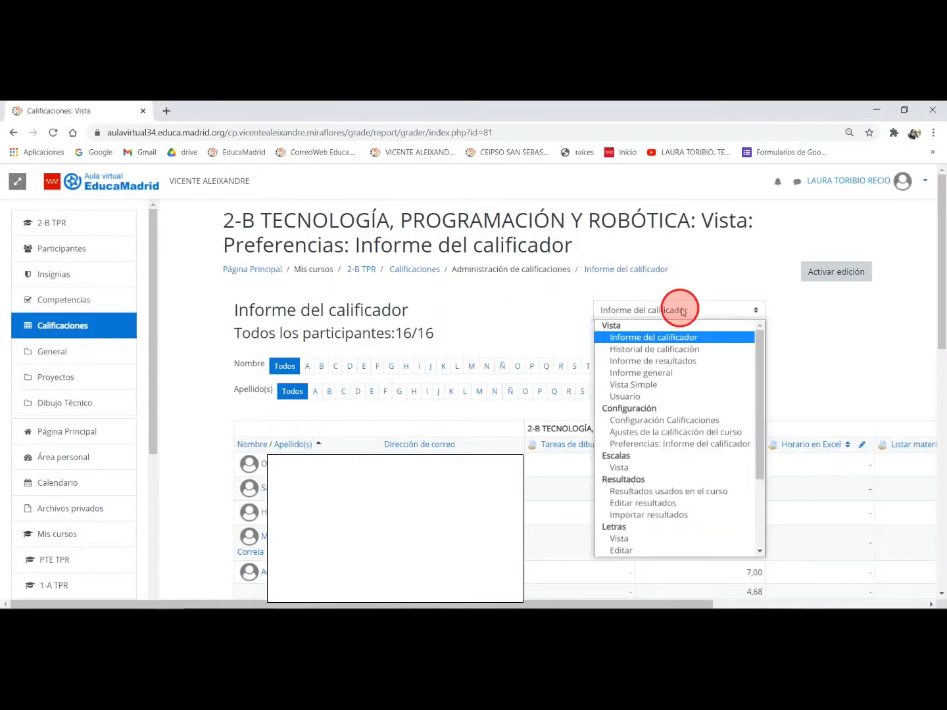
click(671, 422)
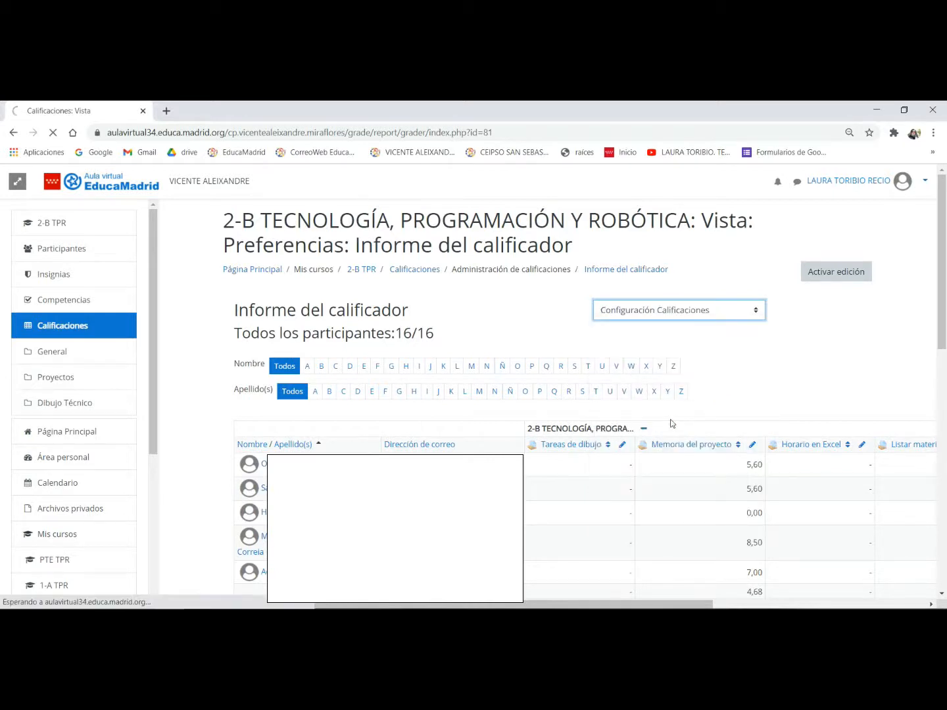
scroll(573, 375, down, 1)
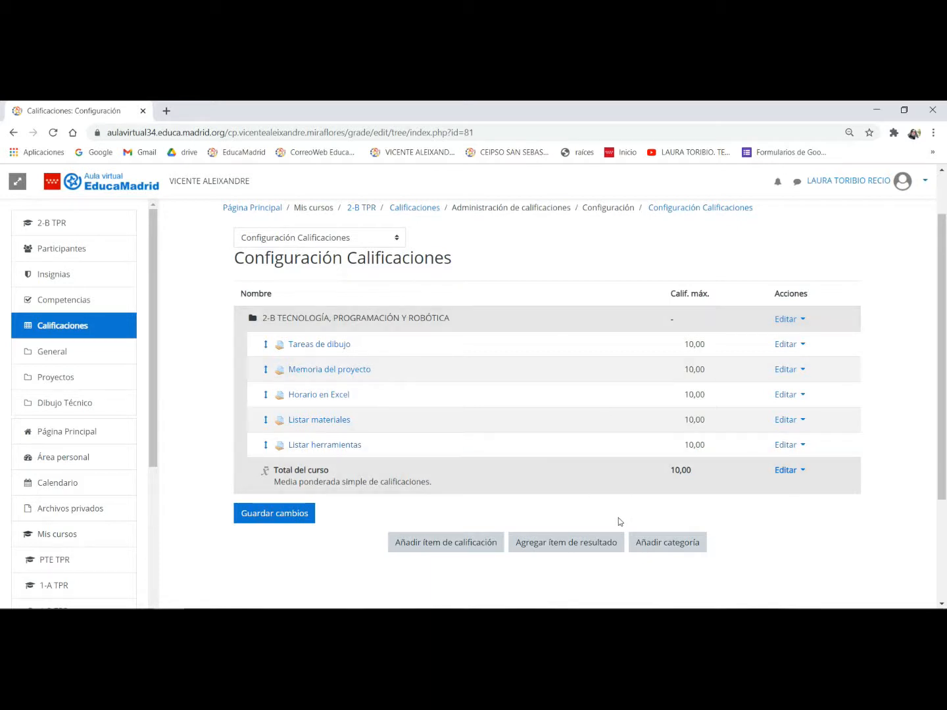
- Add a grade category named PRIMER TRIMESTRE with a maximum grade of 10 and save it
click(662, 541)
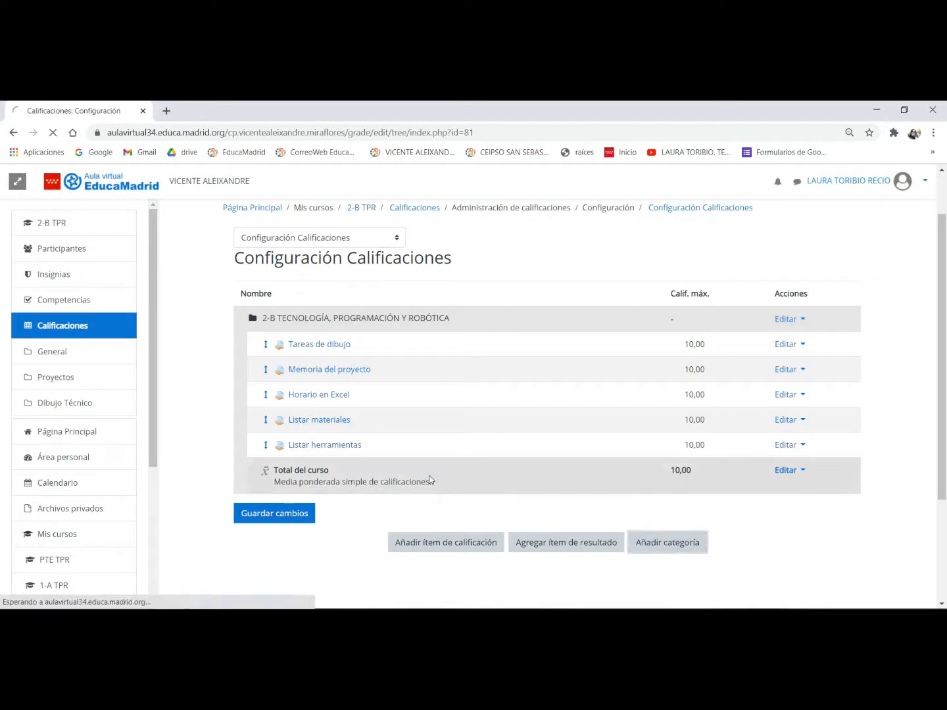
click(463, 333)
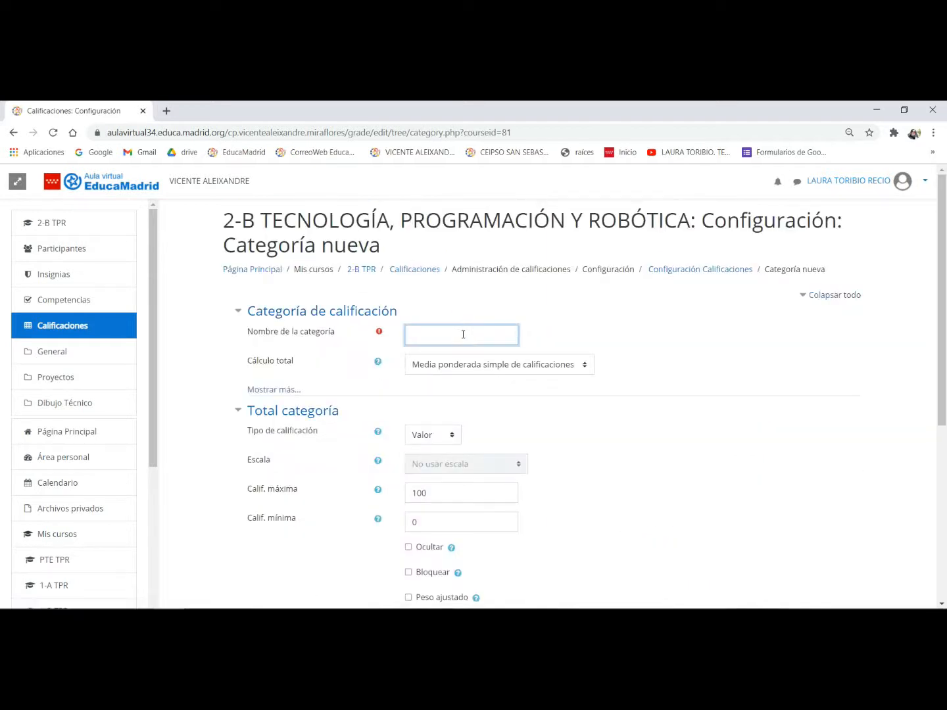
text(PRIMER TRIMESTRE)
click(443, 494)
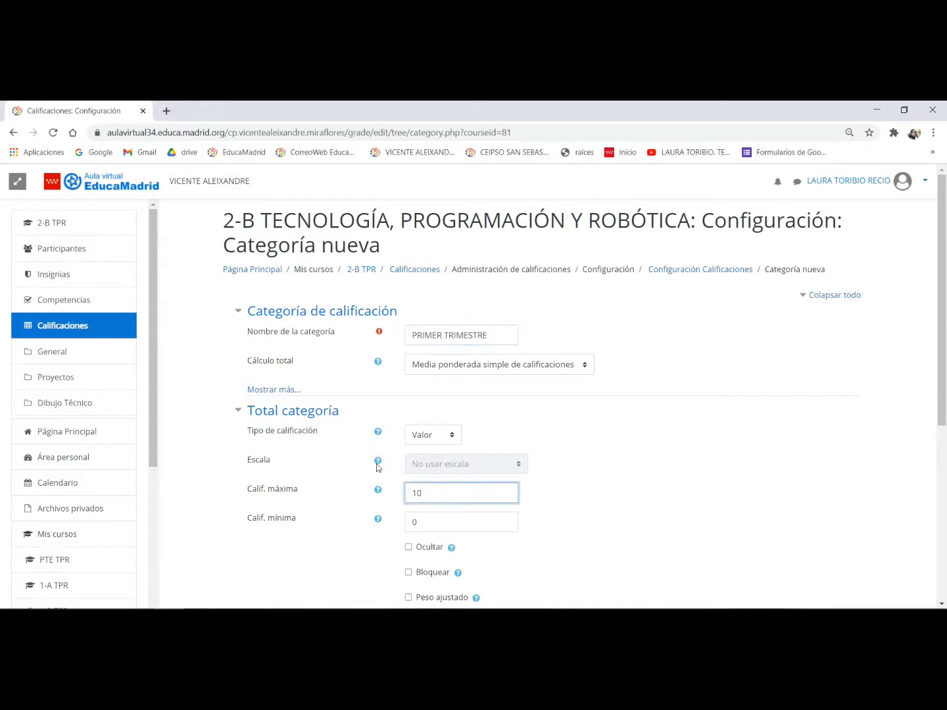
scroll(453, 488, down, 3)
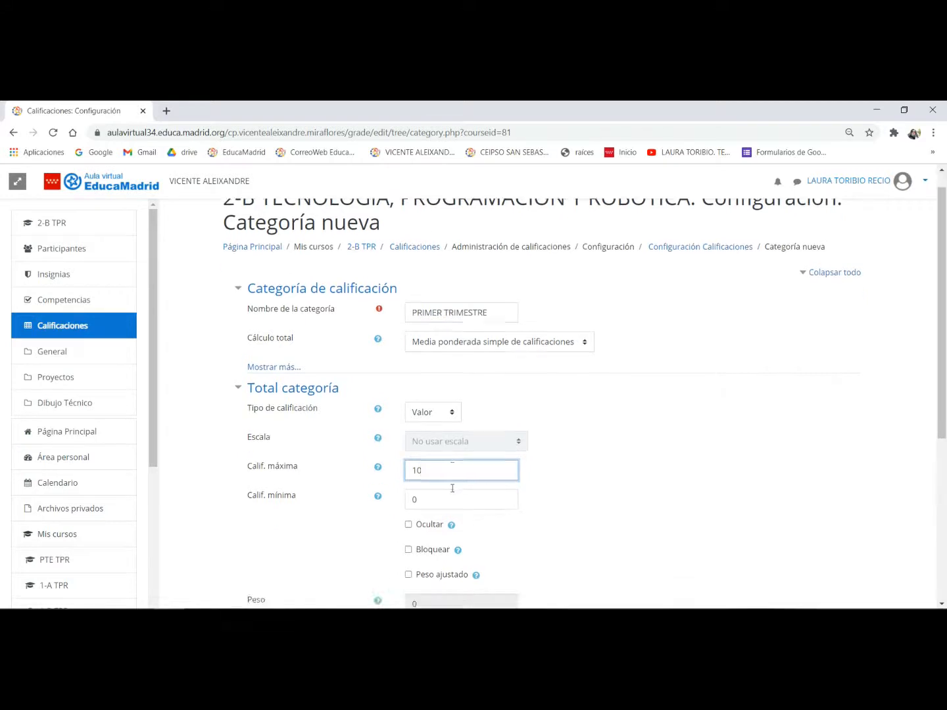
click(274, 467)
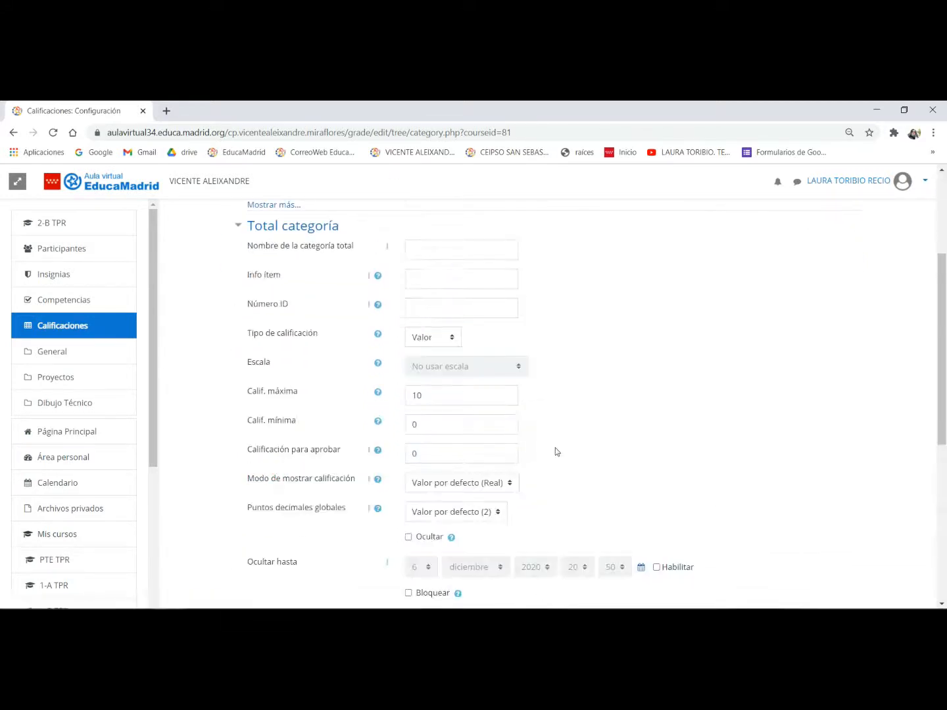
scroll(555, 453, down, 4)
click(458, 479)
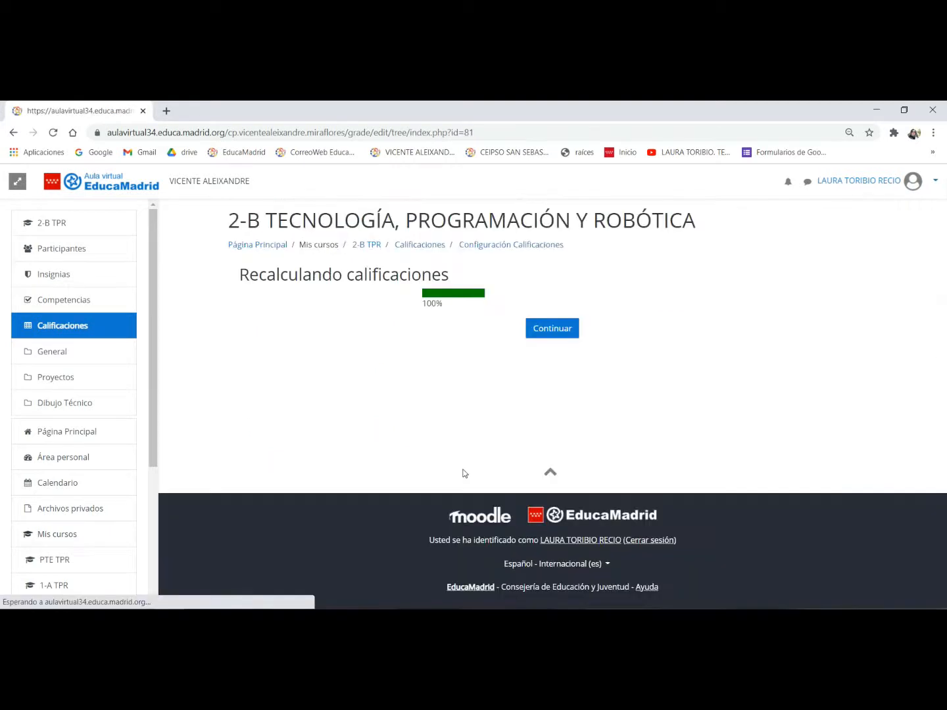
click(559, 332)
scroll(519, 346, down, 2)
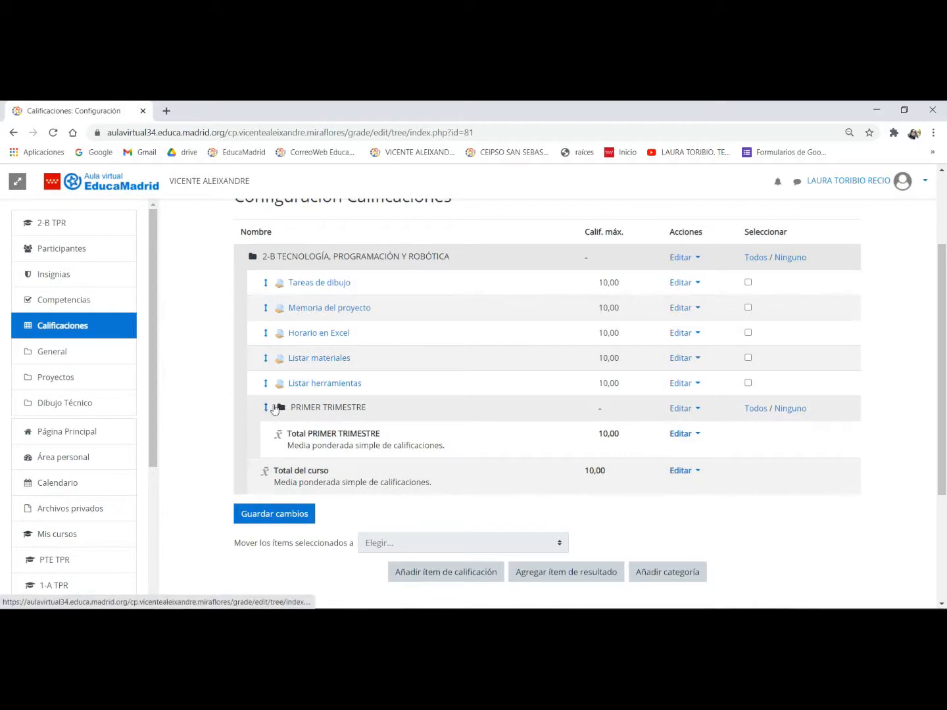
click(278, 409)
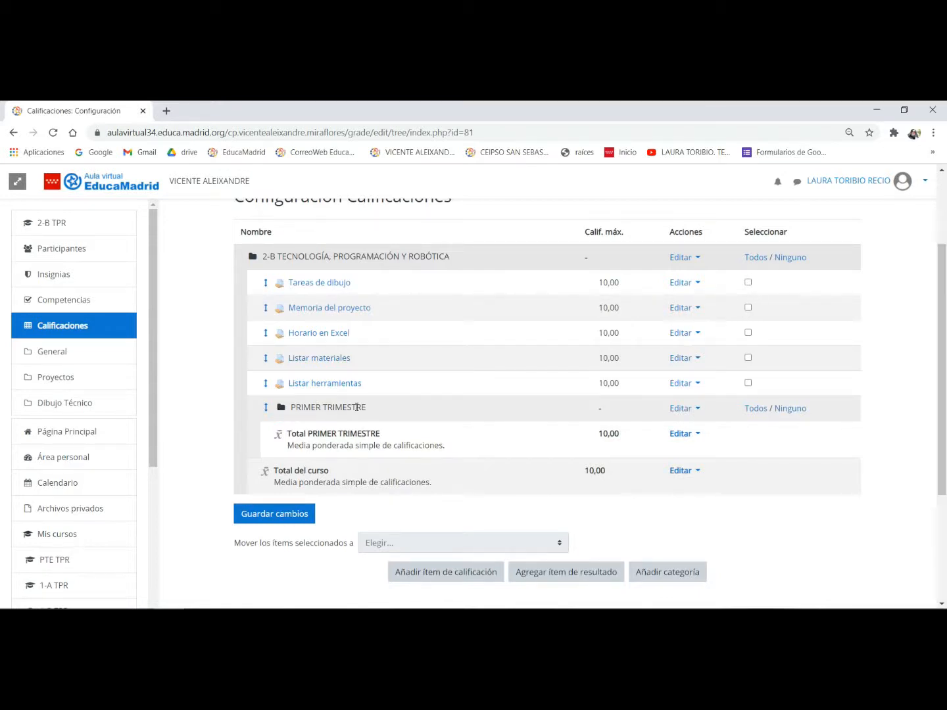
- Start a new grade category named TALLER 1 and set its maximum grade to 3.5
click(665, 571)
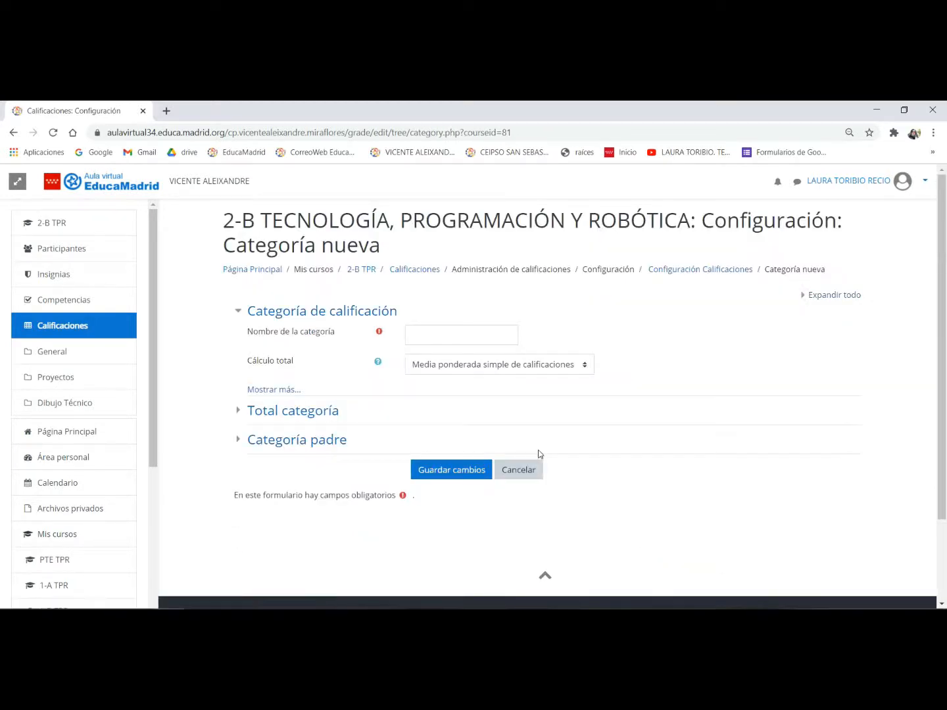
click(467, 339)
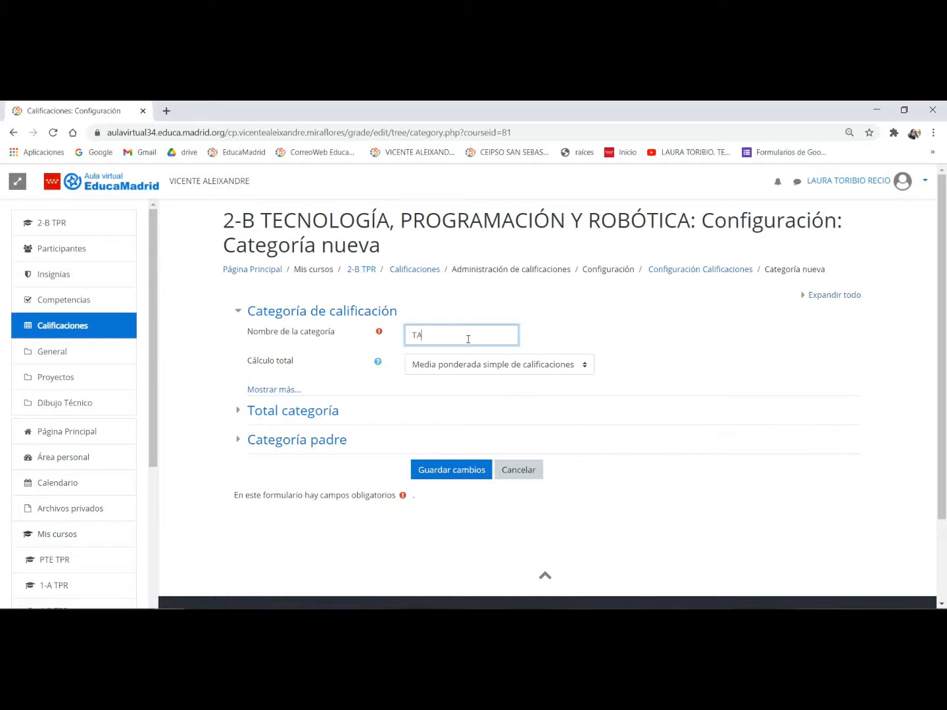
text(TALLER 1)
click(287, 390)
click(311, 495)
scroll(448, 475, down, 2)
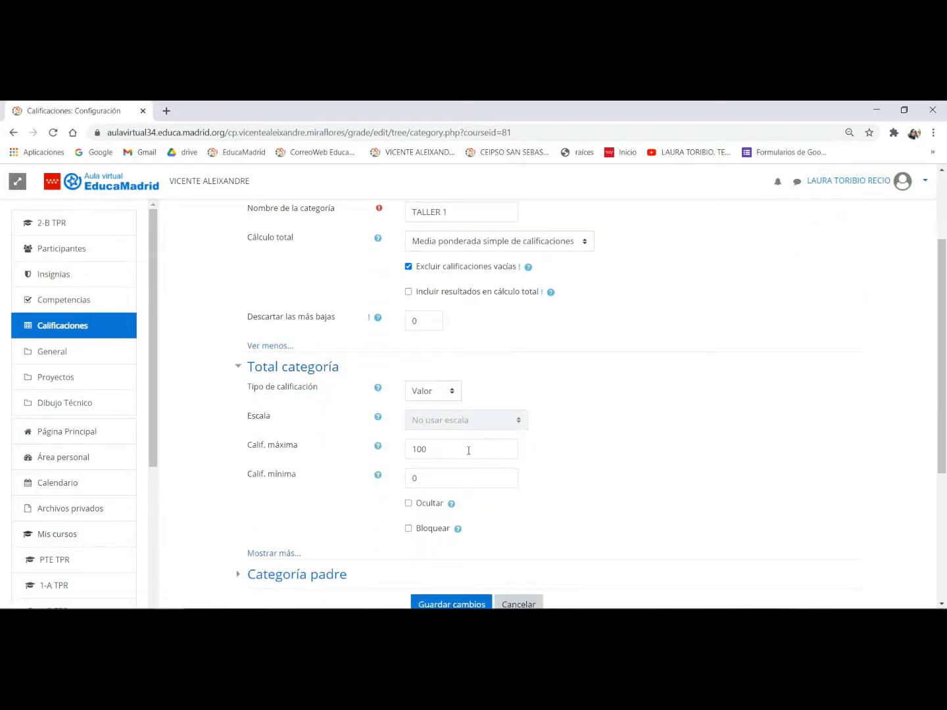
drag(469, 450, 401, 452)
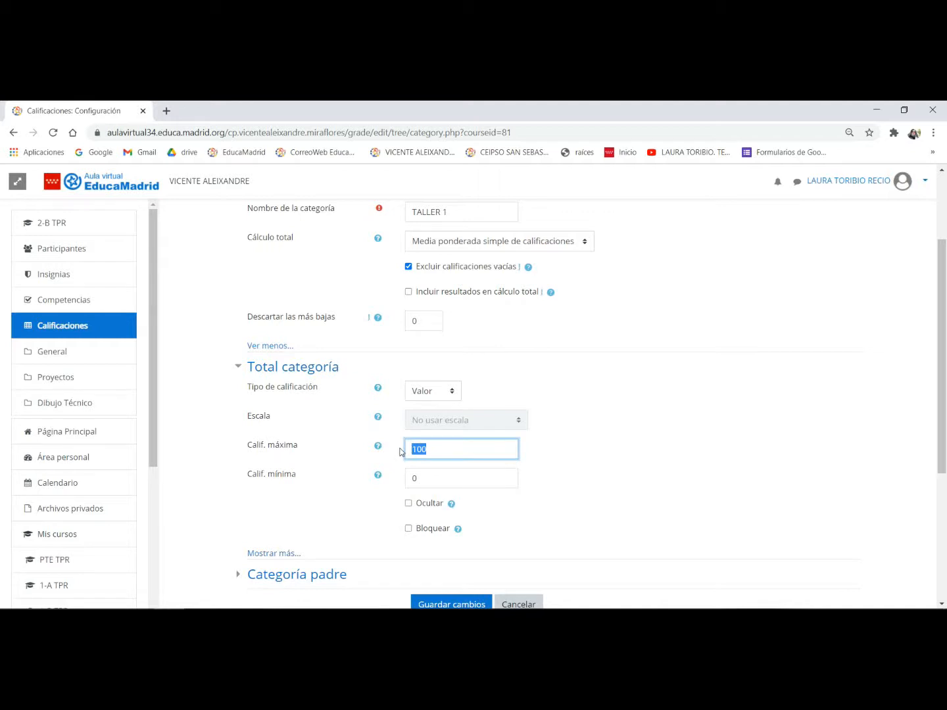
text(3.5)
- Set PRIMER TRIMESTRE as the parent category of TALLER 1 and save the new category
scroll(394, 460, down, 1)
click(295, 512)
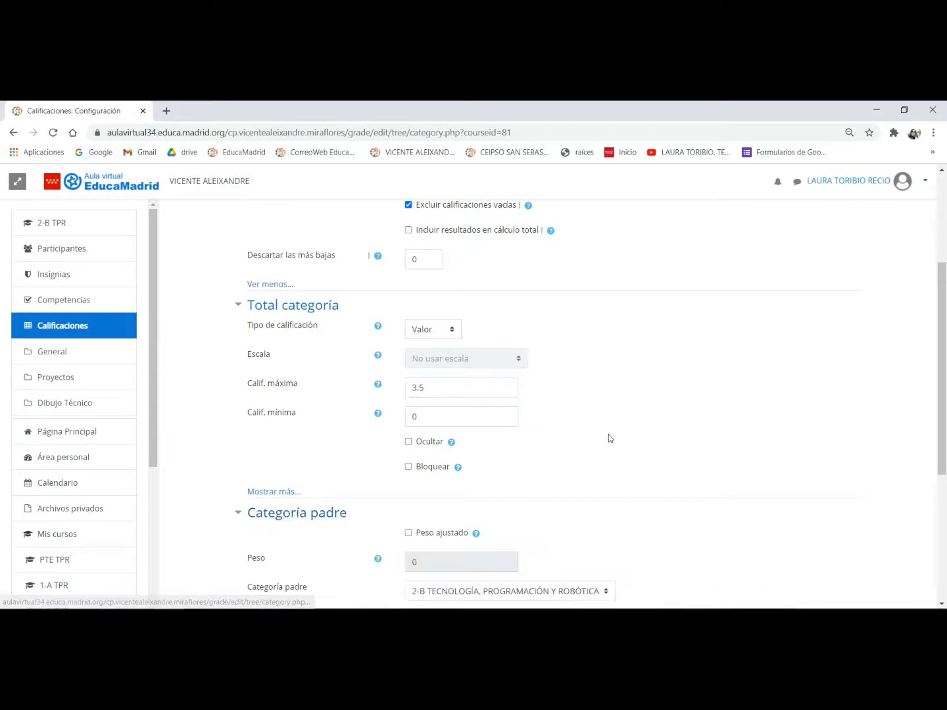
scroll(610, 439, down, 2)
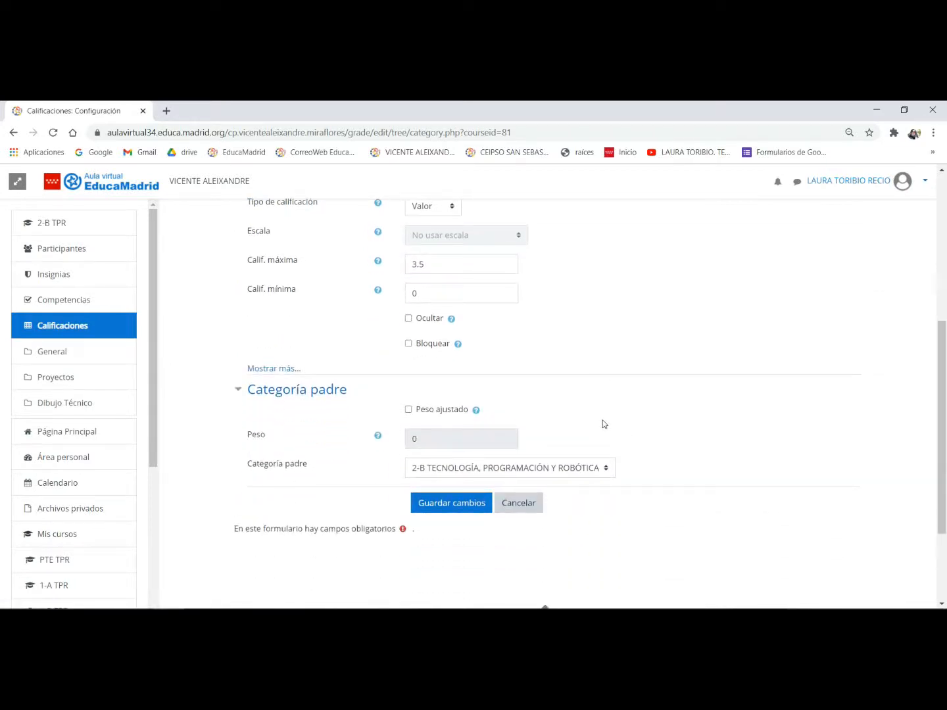
click(488, 468)
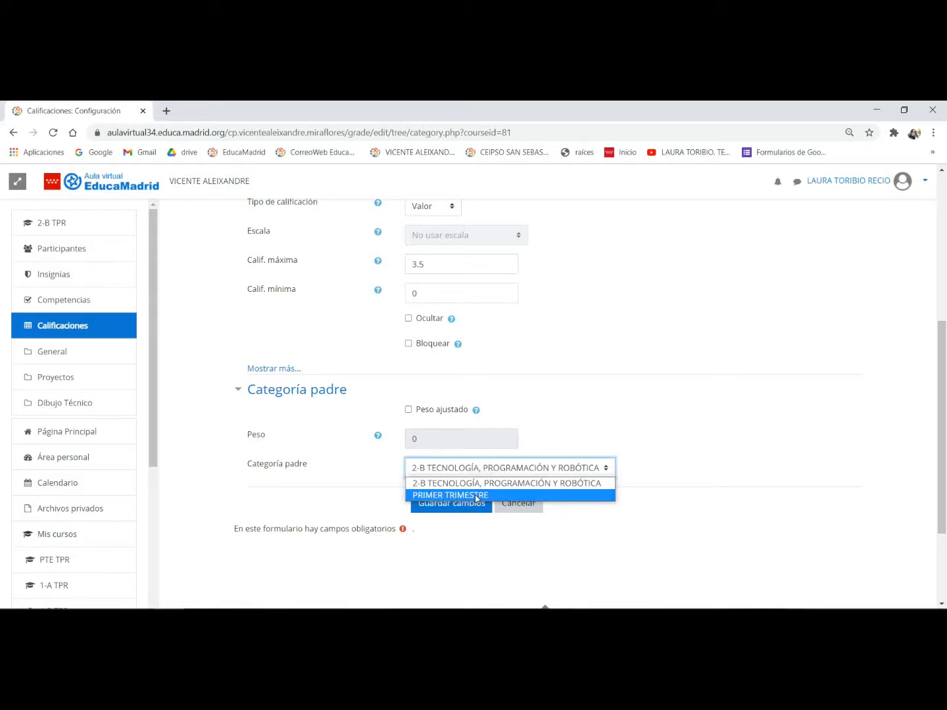
click(477, 495)
click(470, 504)
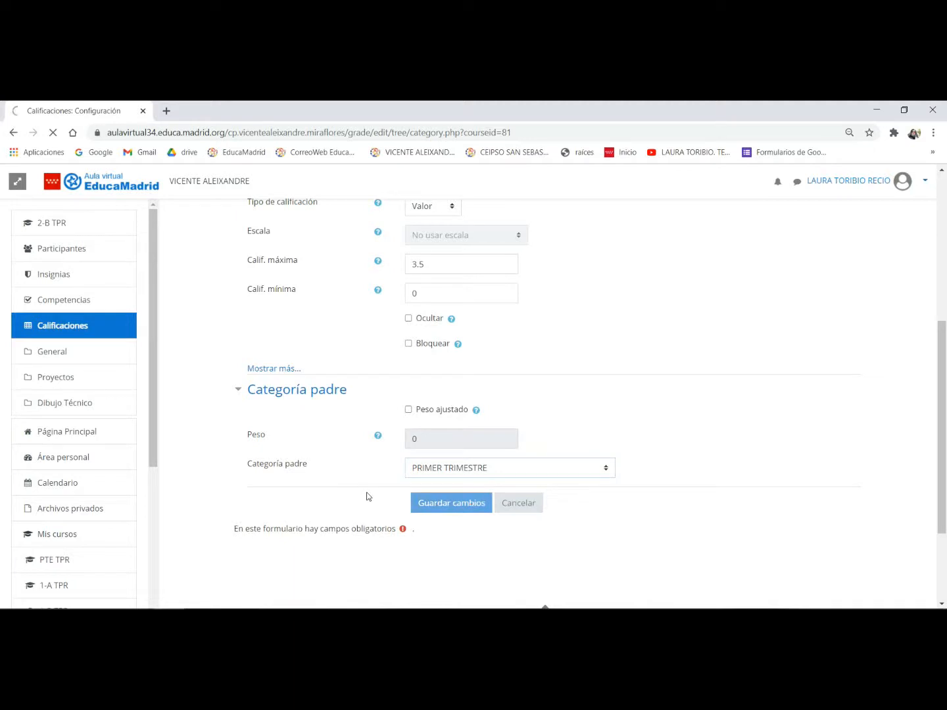
- Return to the gradebook setup, start a new grade category named INFORMÁTICA 1, and show its additional category options
click(553, 328)
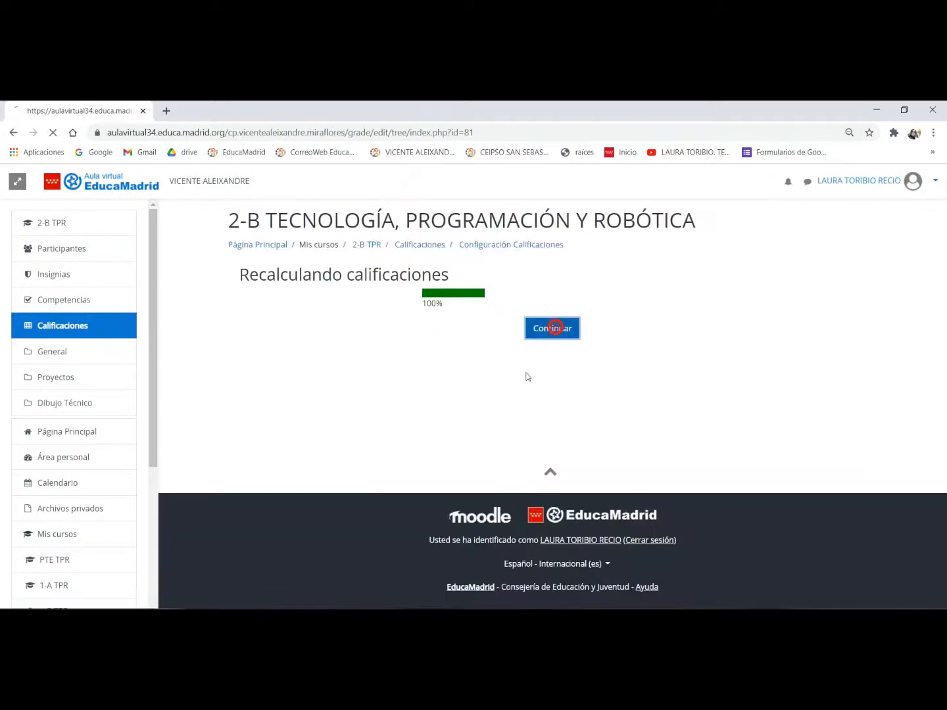
scroll(517, 387, down, 3)
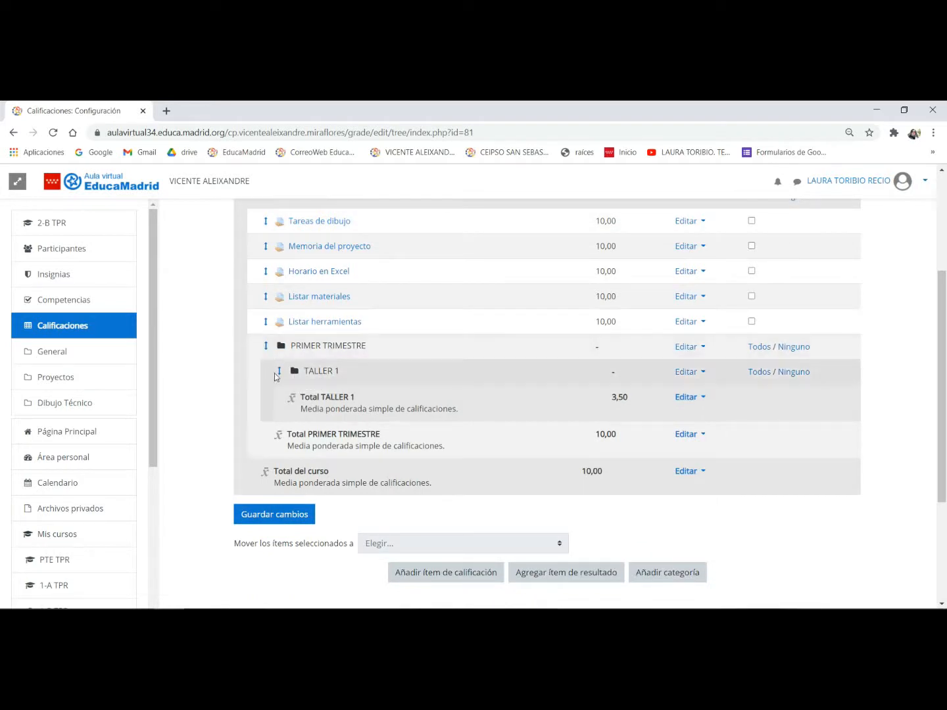
click(658, 573)
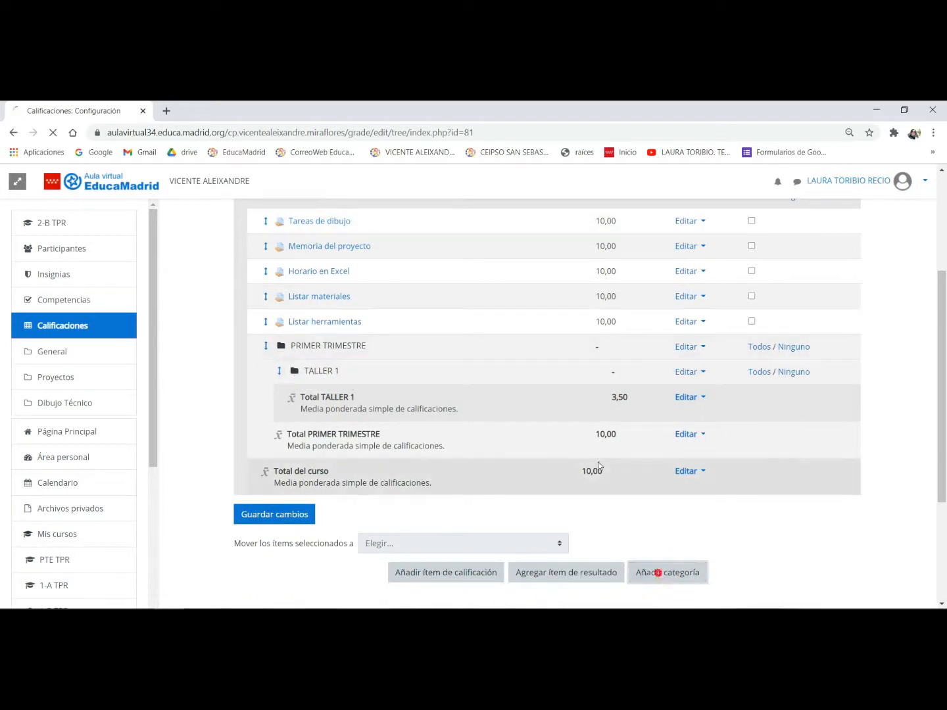
click(431, 335)
text(IN)
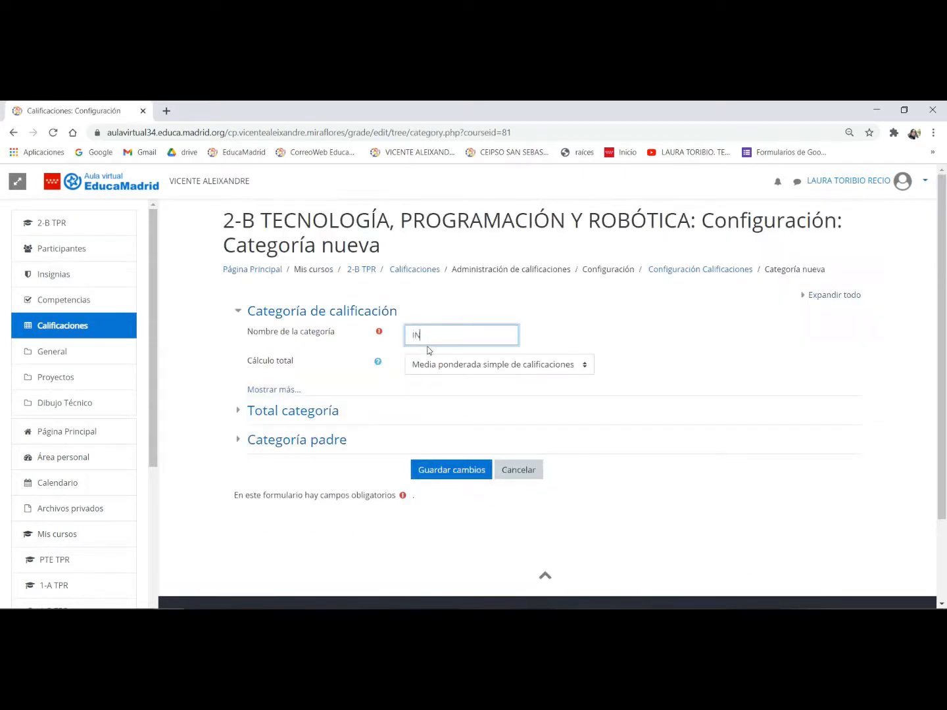
text(FORMÁTICA 1)
click(273, 389)
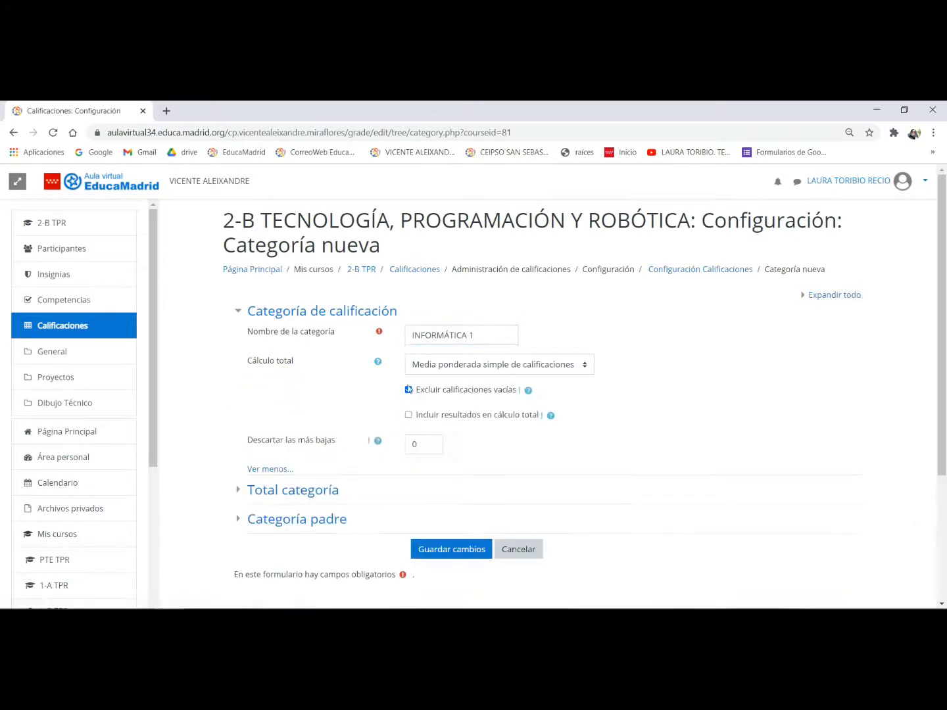
- Set the maximum grade of the INFORMÁTICA 1 category to 3,5
scroll(300, 442, down, 1)
click(300, 429)
scroll(474, 498, down, 1)
drag(445, 449, 411, 452)
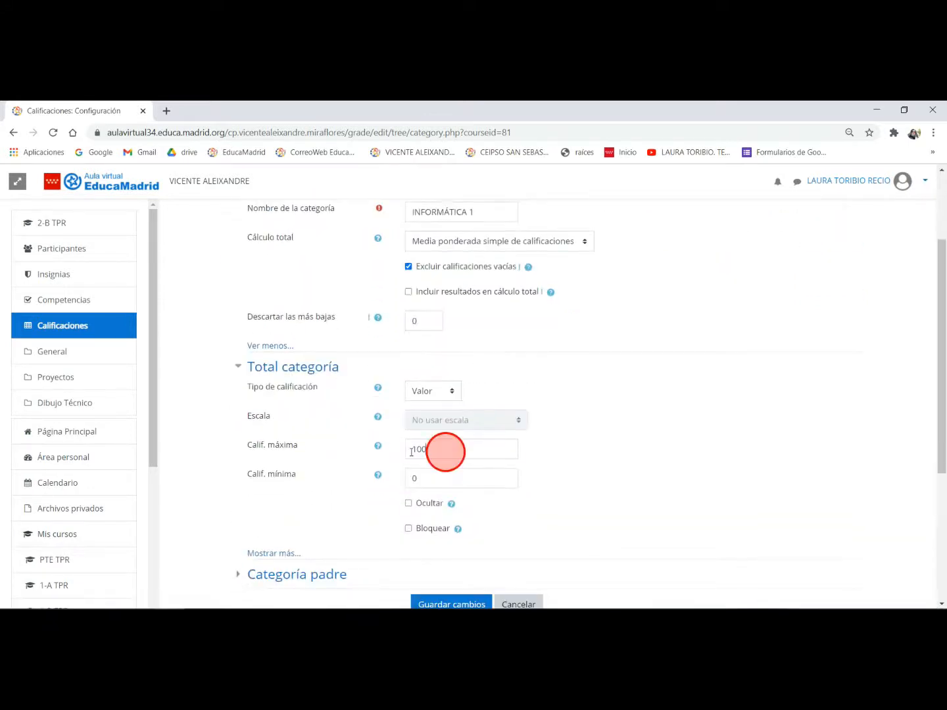
text(3,5)
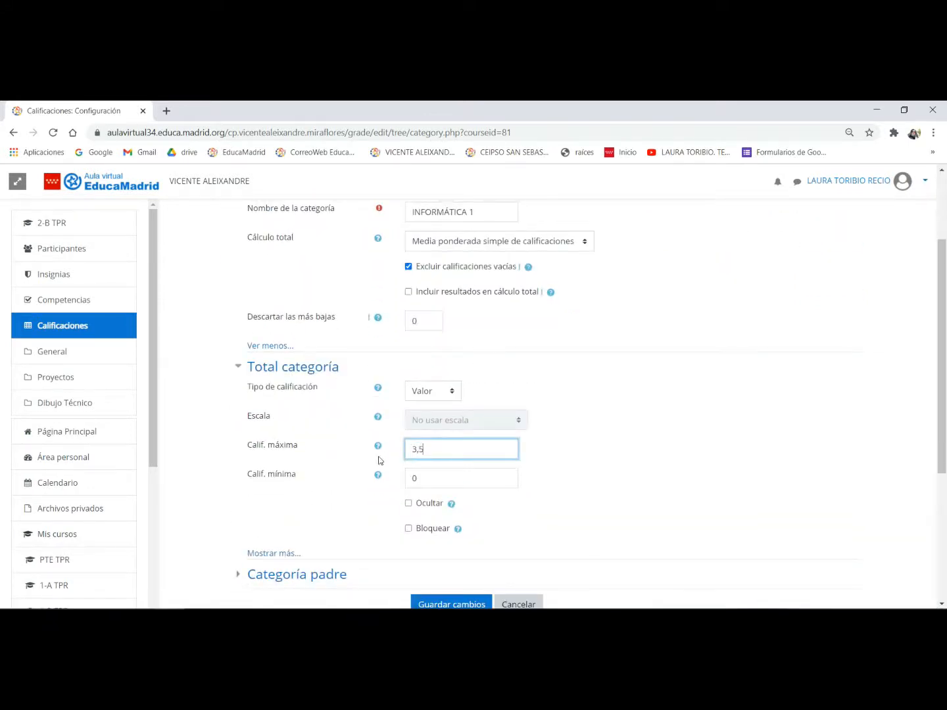
- Set PRIMER TRIMESTRE as the parent category of INFORMÁTICA 1 and save the new category
scroll(395, 447, down, 2)
click(306, 453)
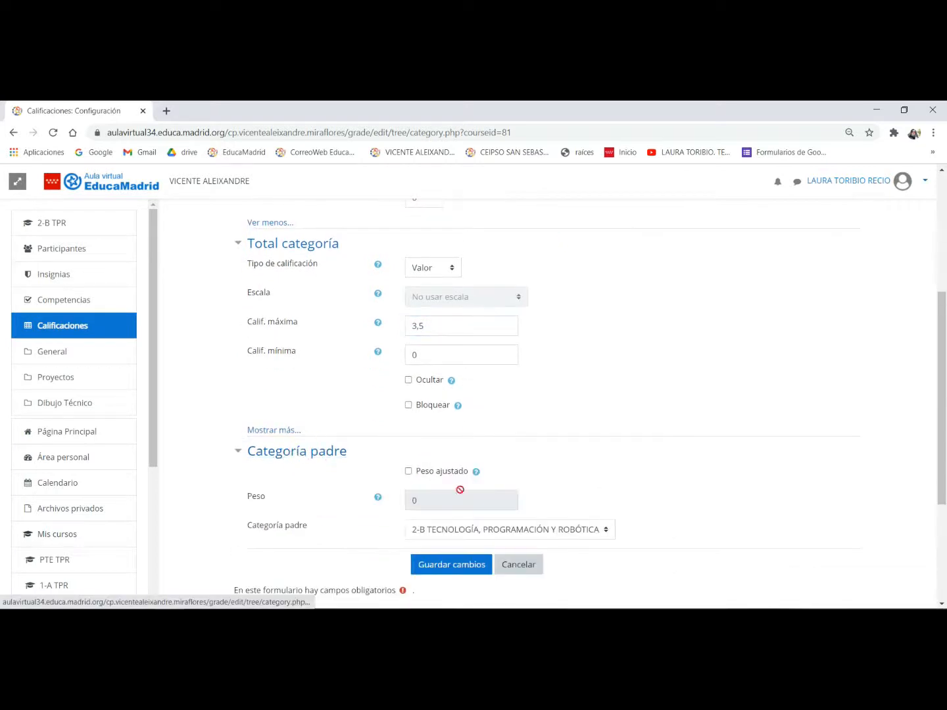
click(480, 530)
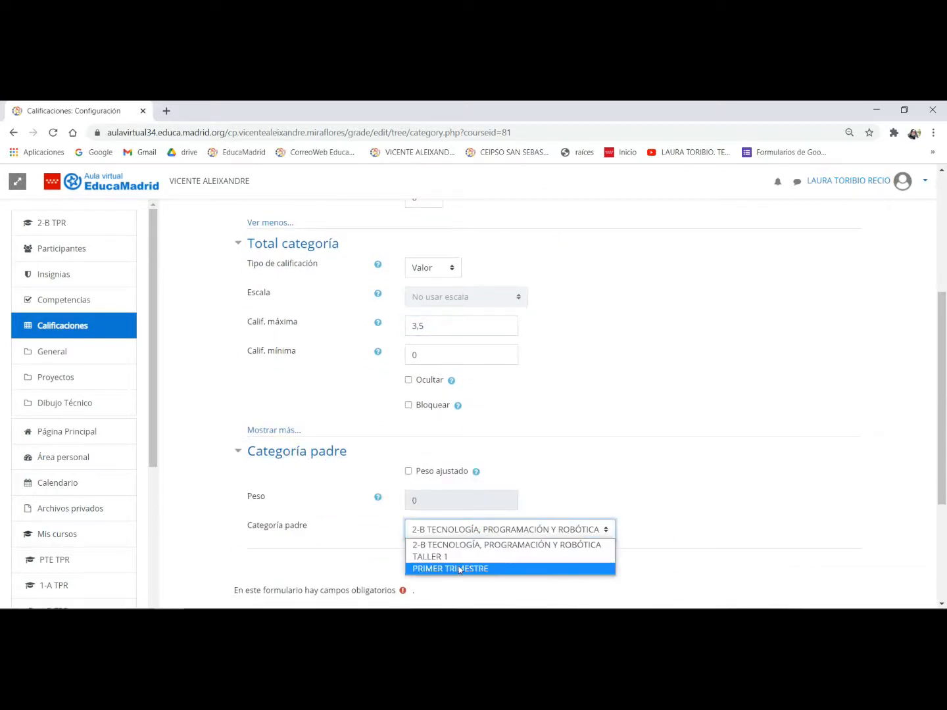
click(459, 569)
click(462, 565)
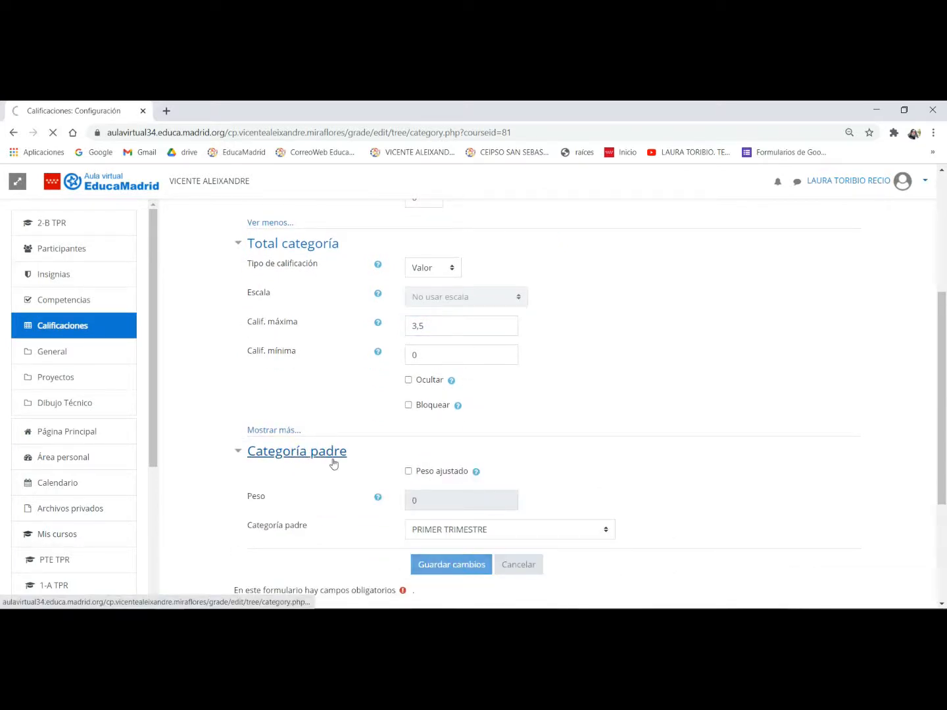
click(552, 328)
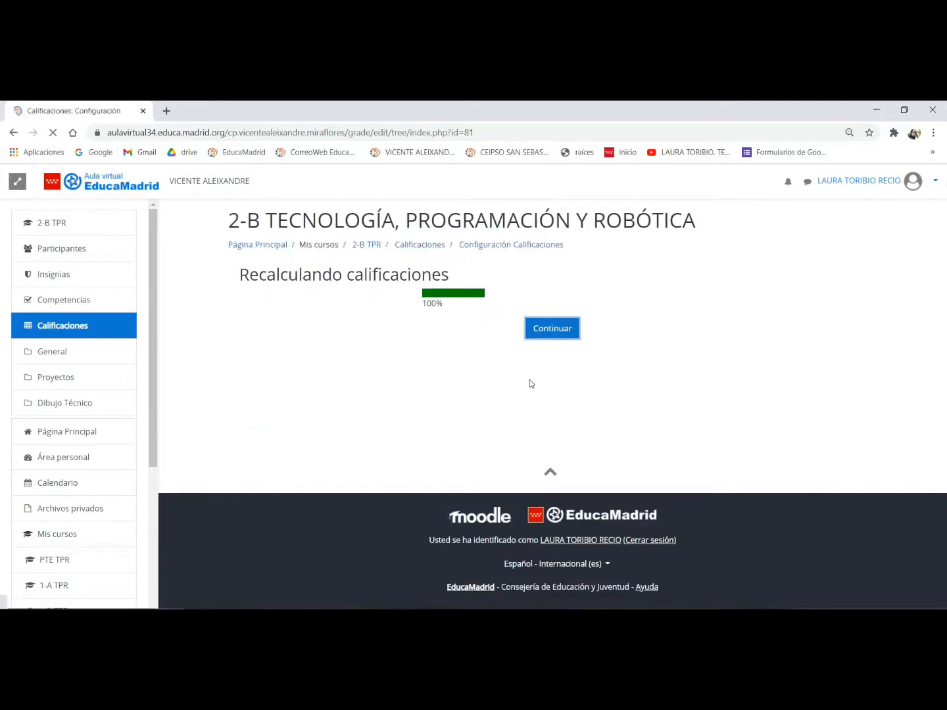
- Start a new grade category named EXÁMENES 1 and set its maximum grade to 3
scroll(529, 380, down, 5)
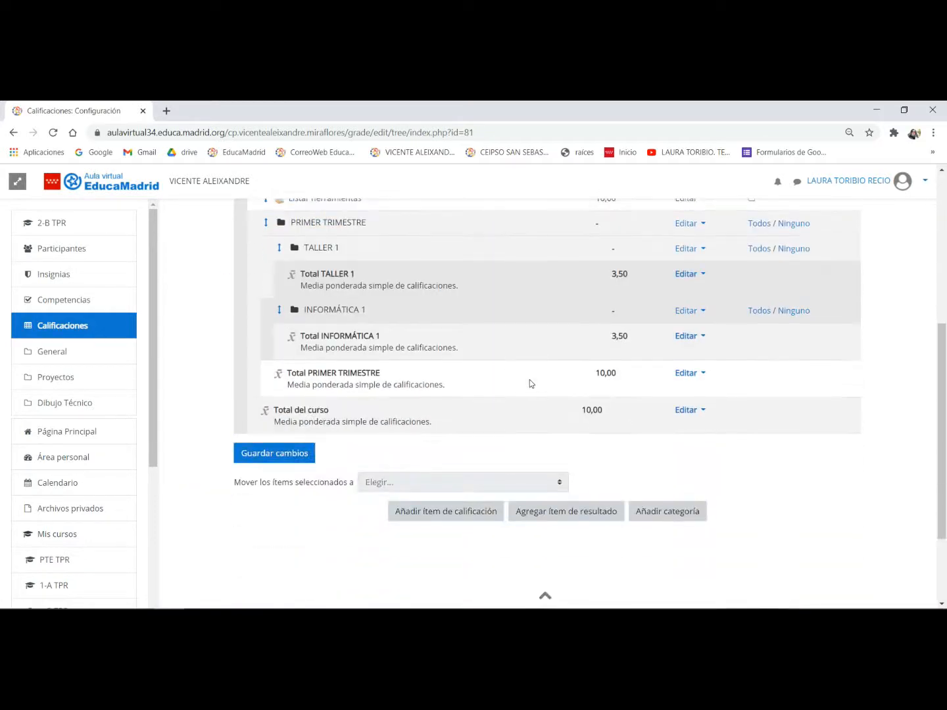
click(665, 512)
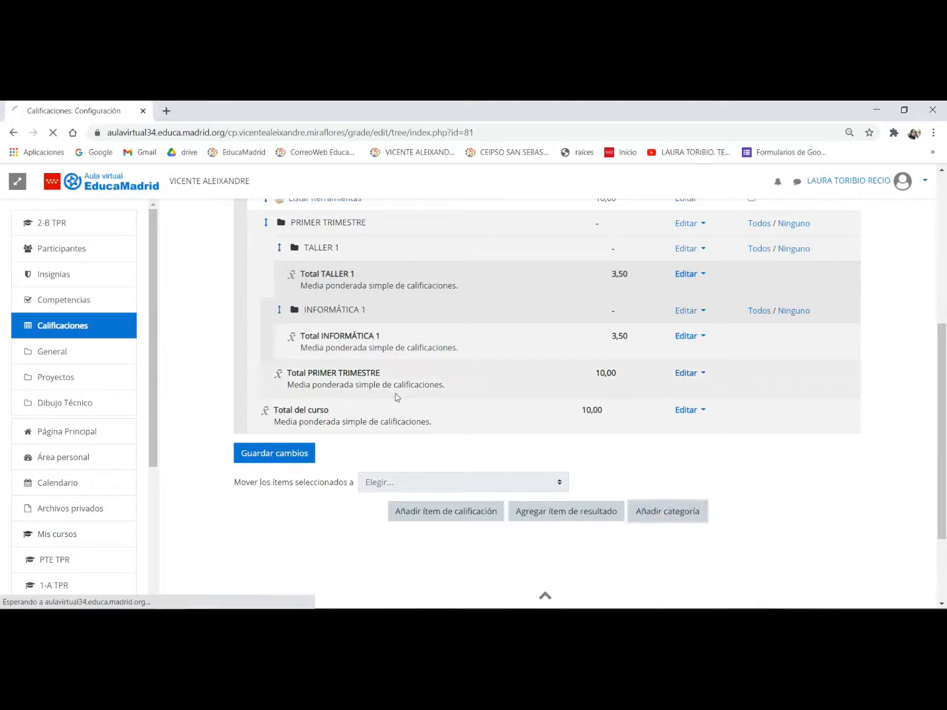
click(418, 336)
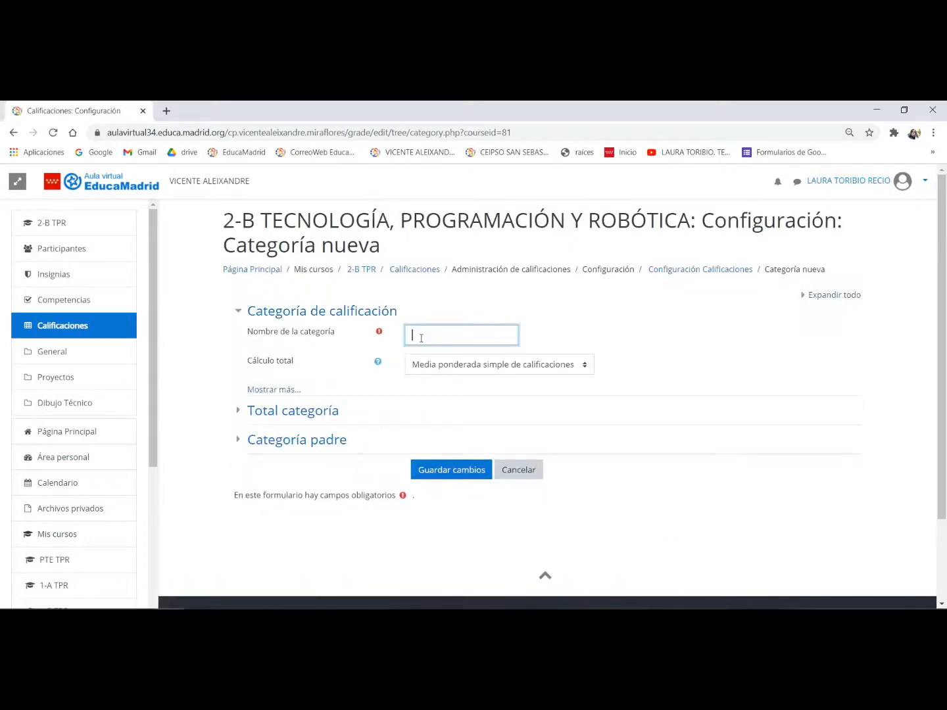
text(EXAMENES 1)
click(316, 408)
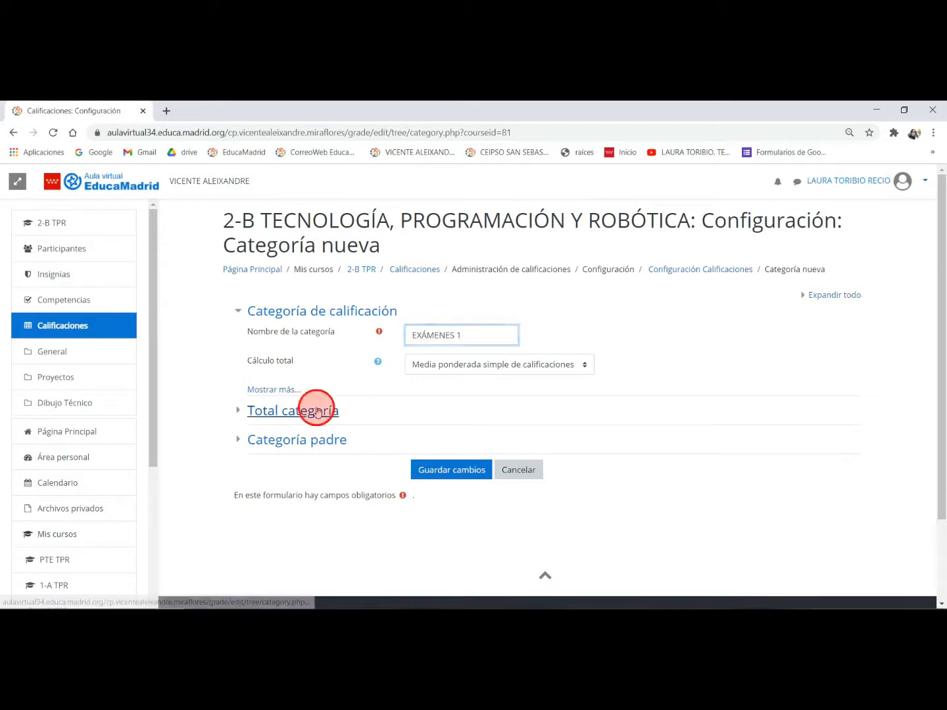
drag(438, 492, 361, 495)
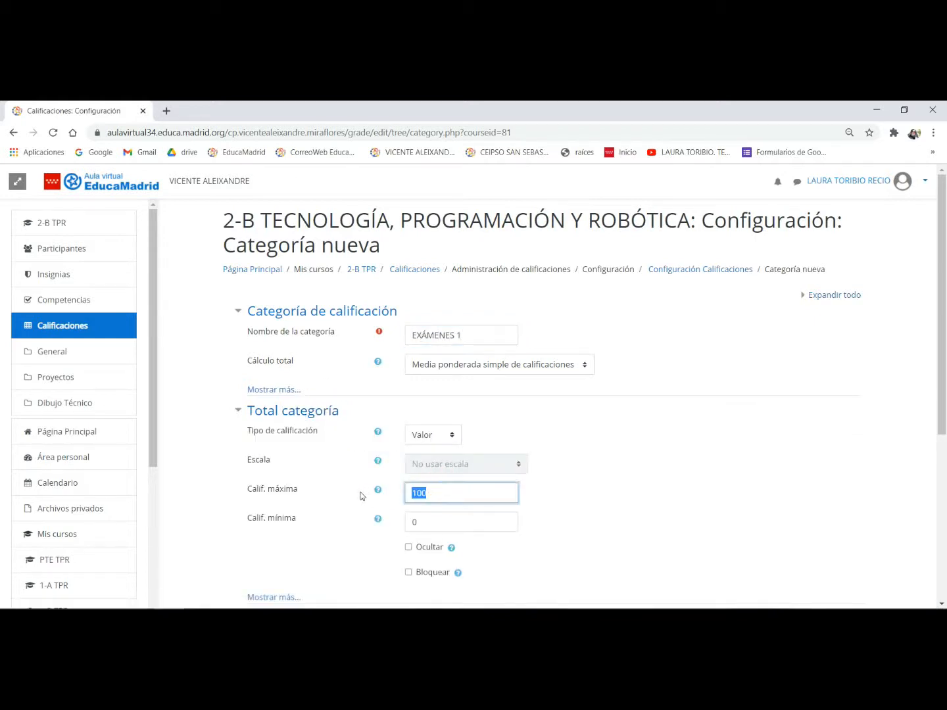
text(3)
- Keep 2-B TECNOLOGÍA, PROGRAMACIÓN Y ROBÓTICA as the parent category of EXÁMENES 1 and save the new category
scroll(470, 486, down, 2)
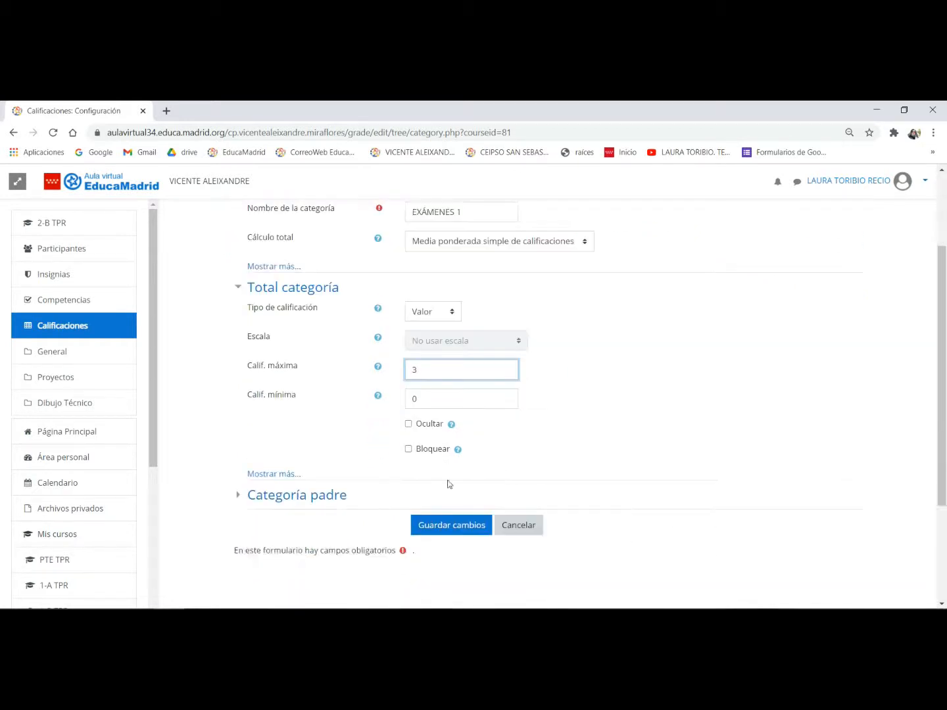
click(338, 494)
scroll(571, 498, down, 1)
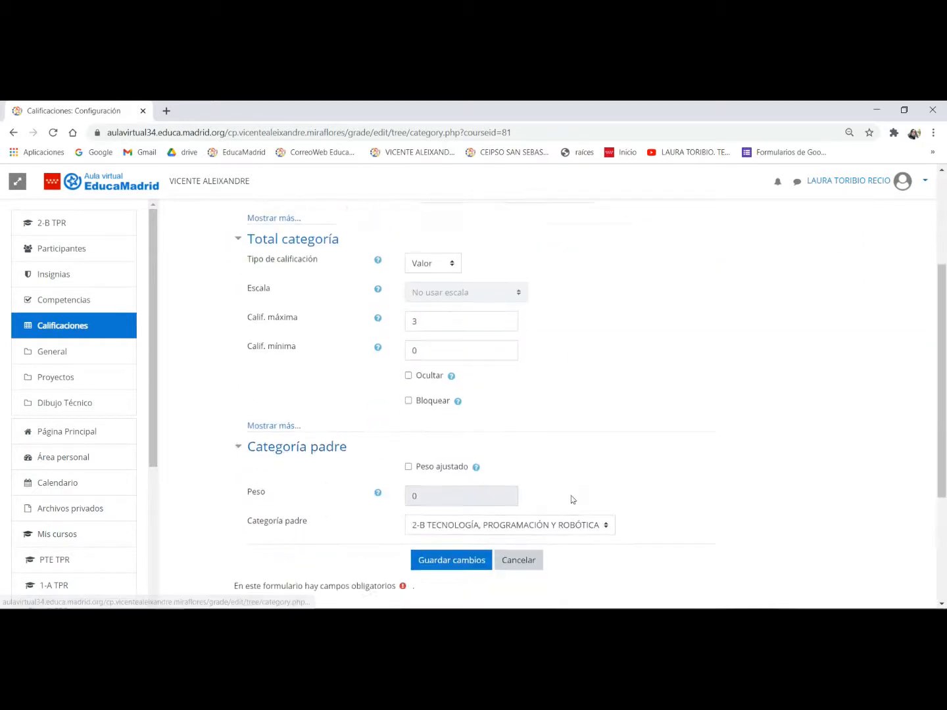
click(491, 515)
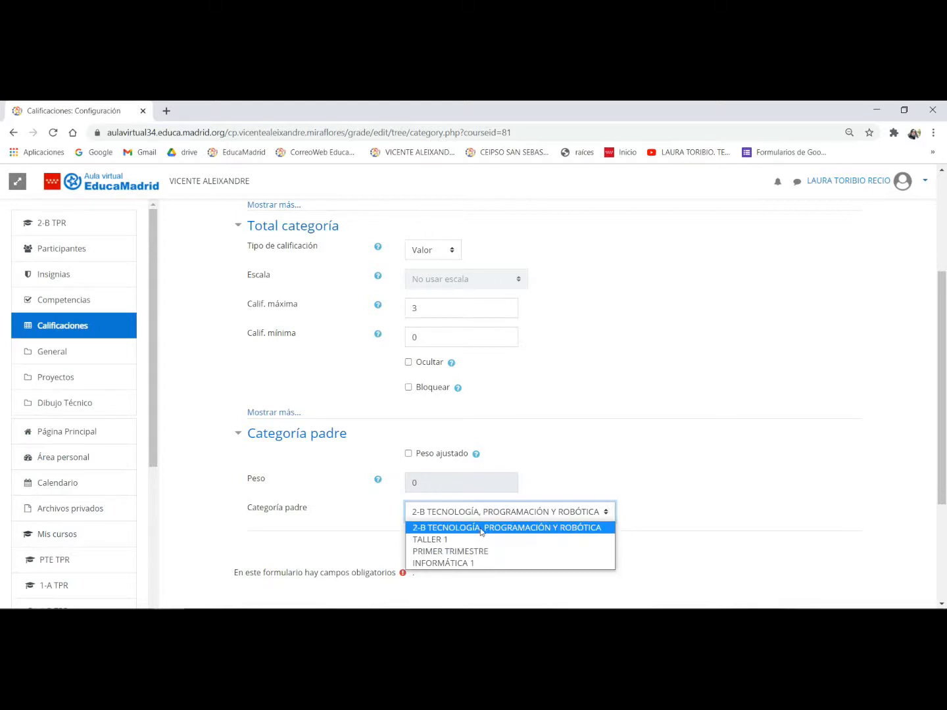
click(481, 528)
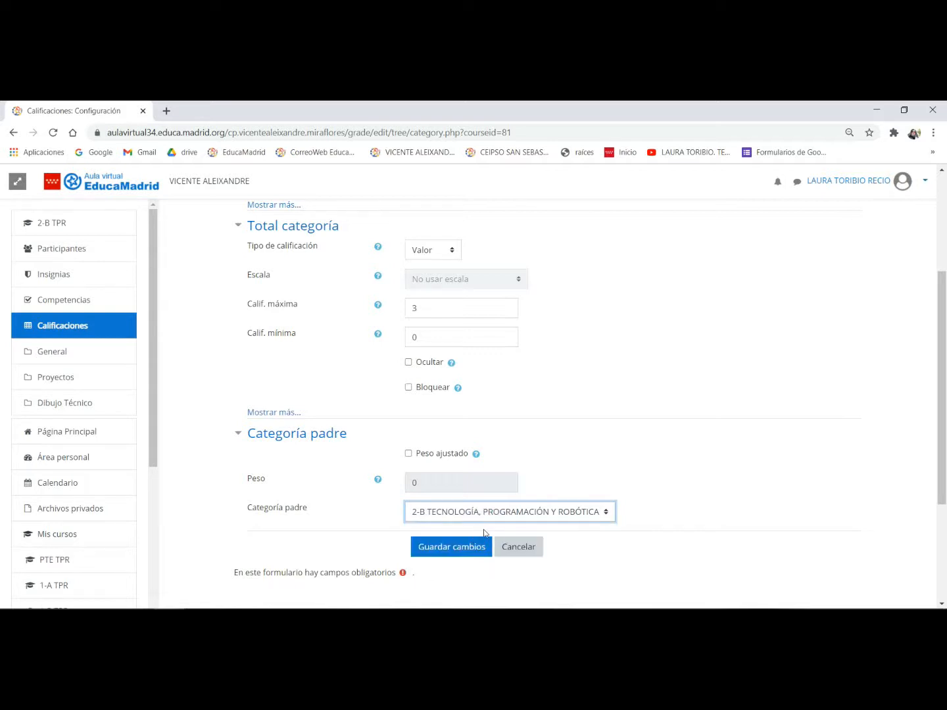
click(468, 546)
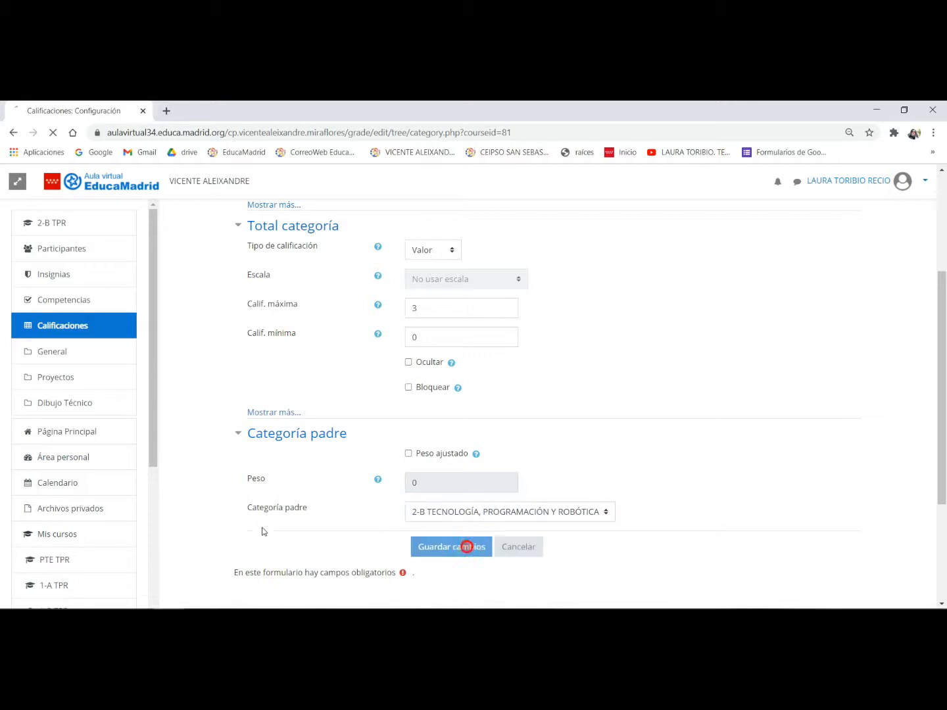
click(535, 326)
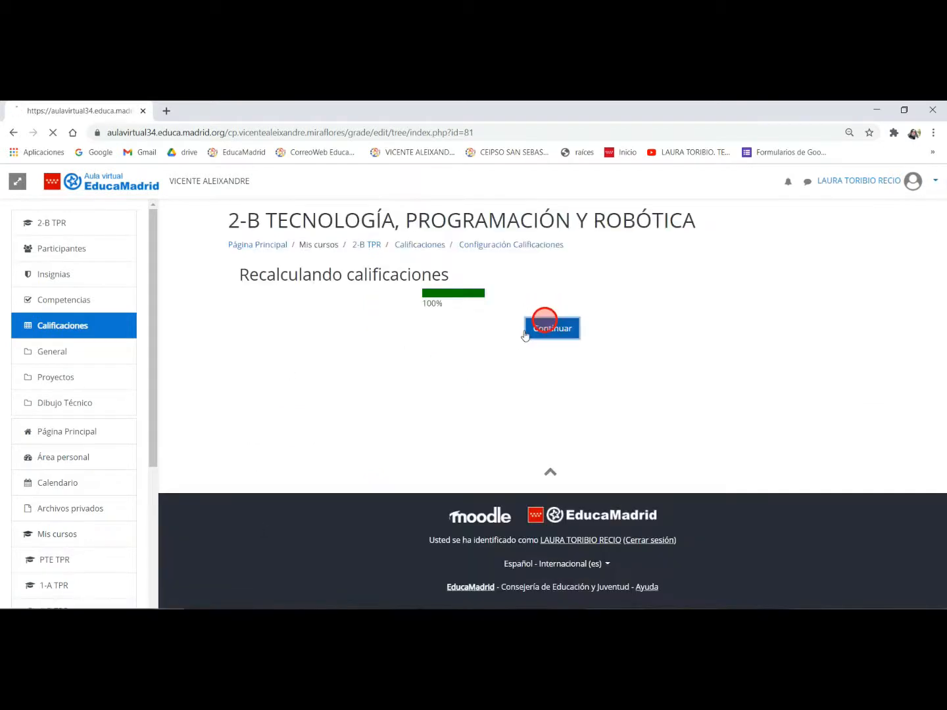
- Move the EXÁMENES 1 category into PRIMER TRIMESTRE, directly after INFORMÁTICA 1
scroll(416, 397, down, 3)
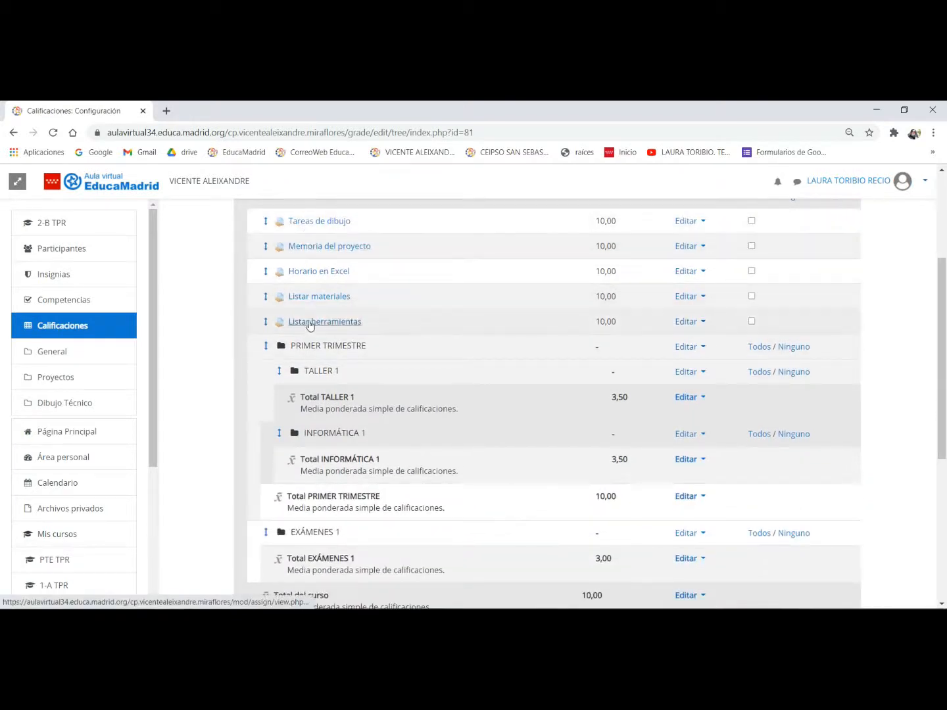
scroll(311, 322, down, 1)
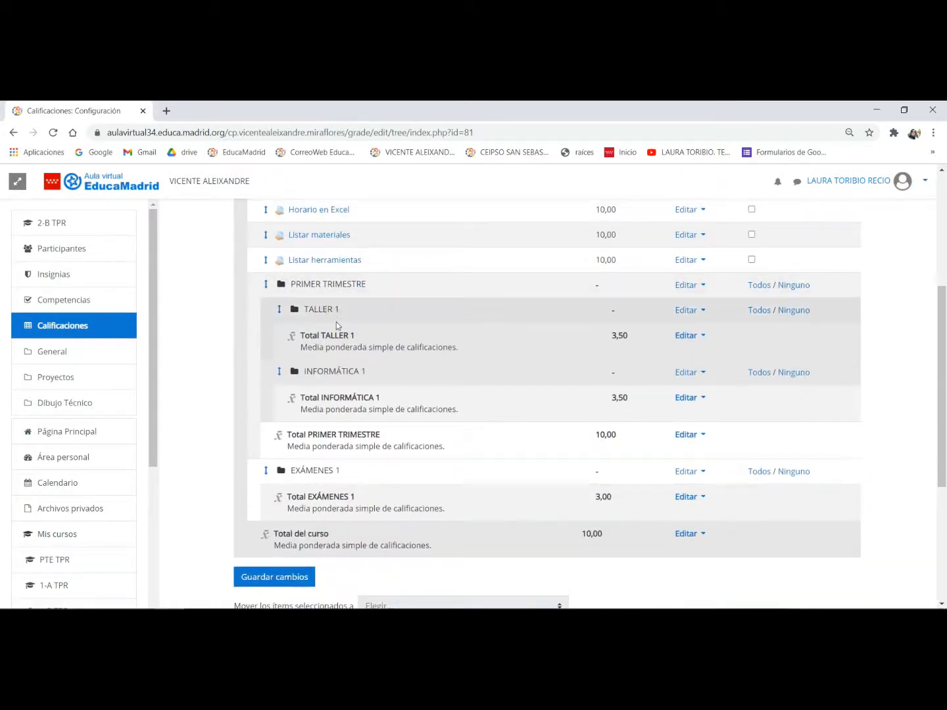
click(266, 470)
scroll(356, 435, down, 3)
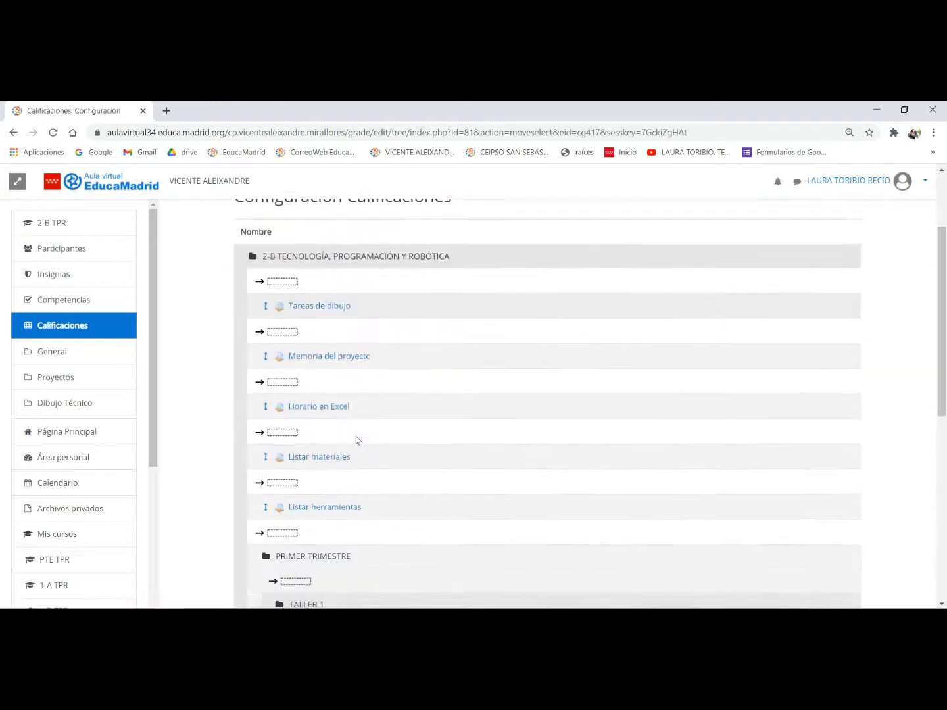
scroll(357, 436, down, 4)
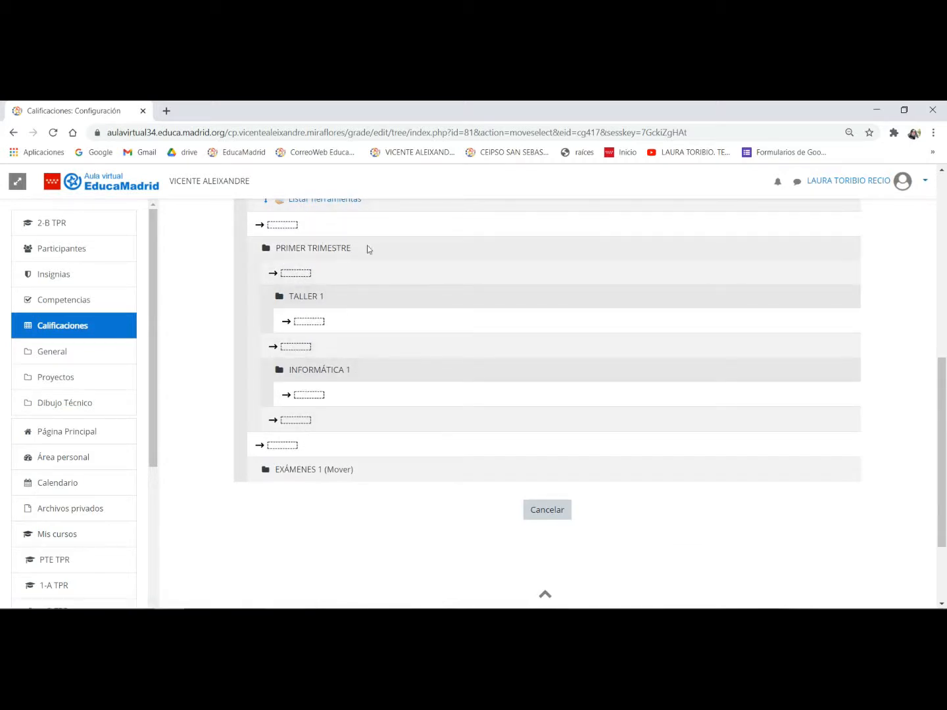
click(297, 421)
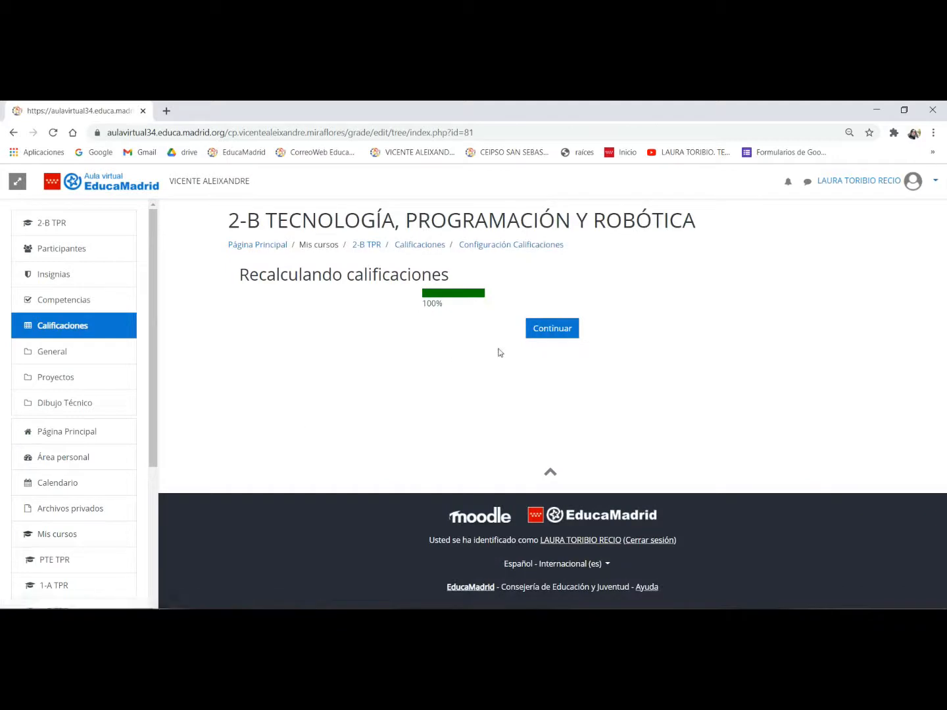
scroll(416, 370, down, 4)
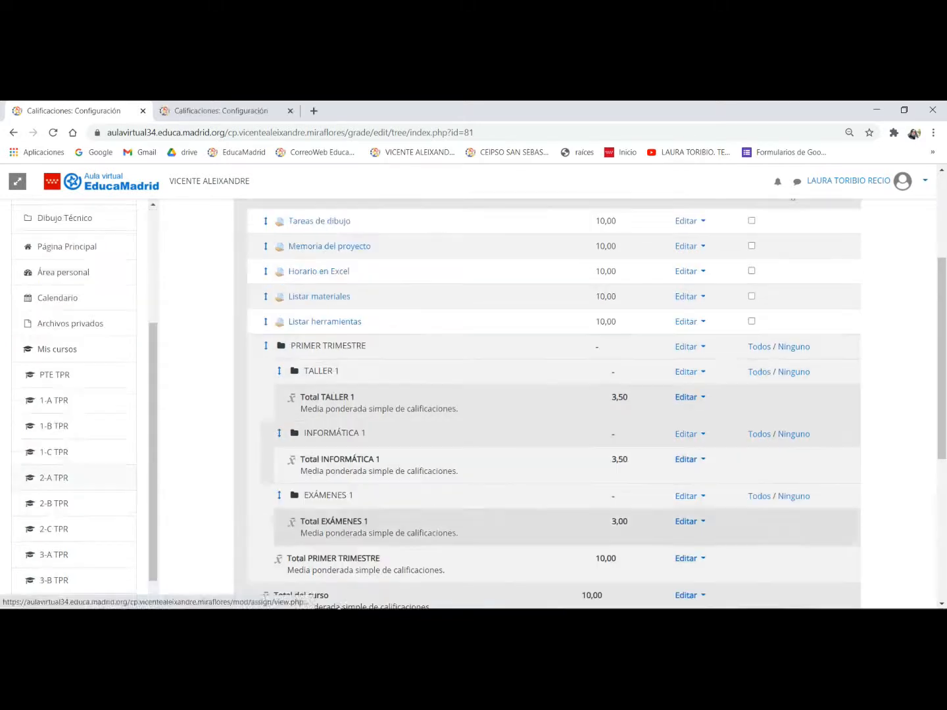
- Check the weightings of the TALLER items in the criterios.jpg photo and return to the gradebook setup in Chrome
click(361, 370)
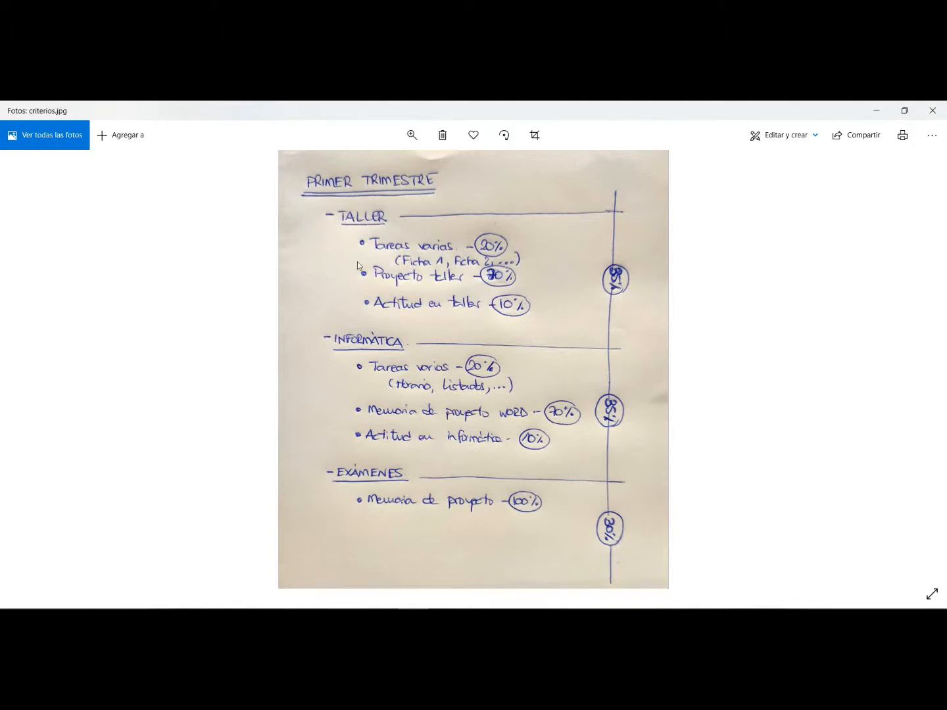
click(510, 246)
click(516, 274)
click(527, 309)
click(166, 619)
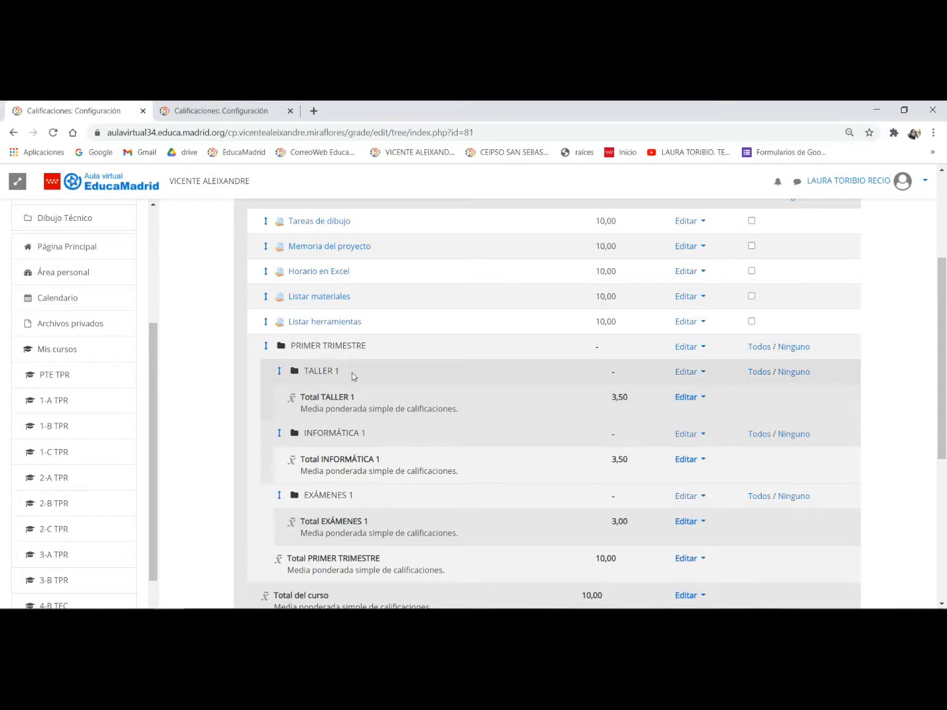
- Start a new grade category named Actividades en taller y clase
scroll(355, 376, down, 2)
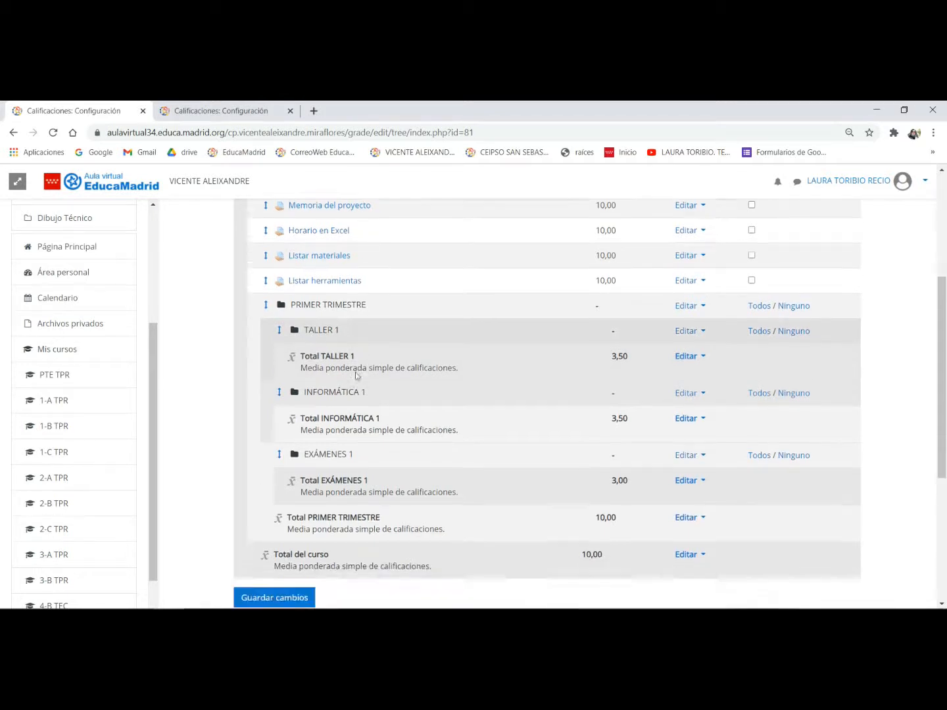
click(662, 575)
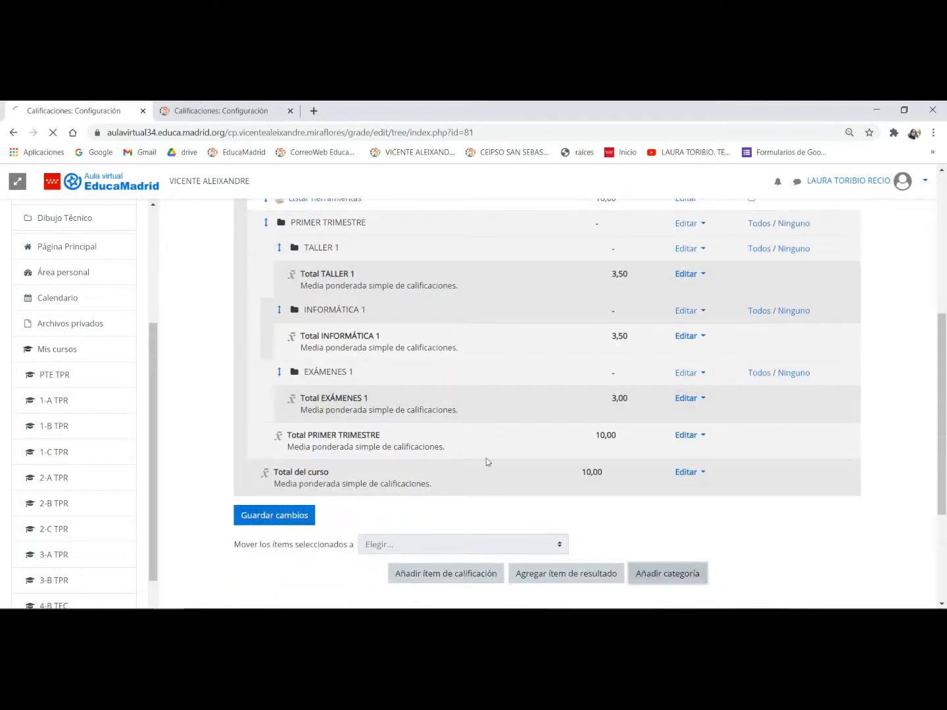
click(427, 335)
text(A)
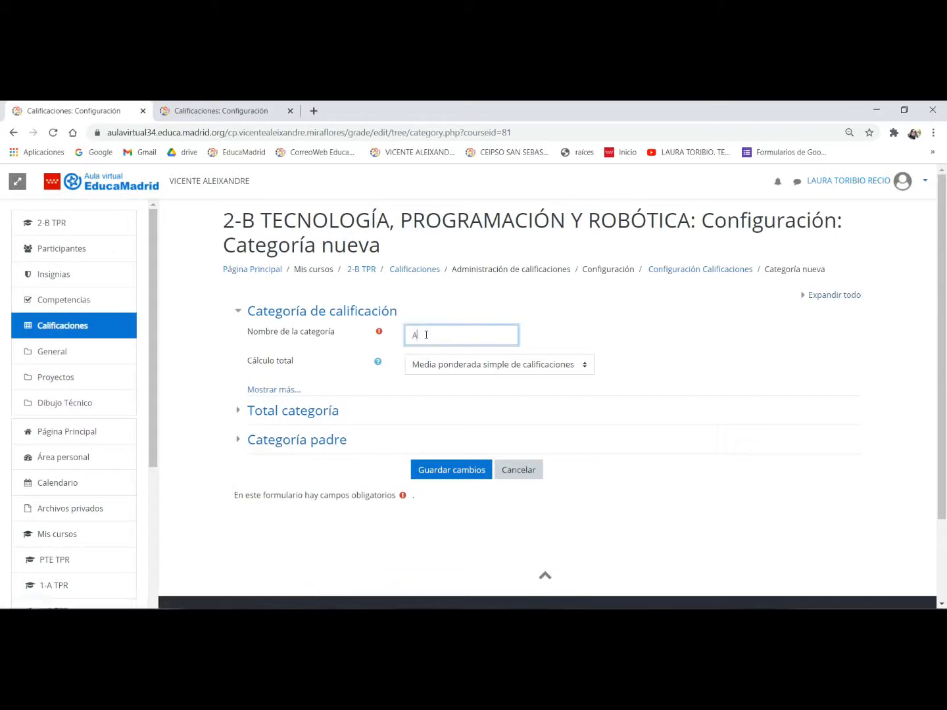
text(ctividades en taller y)
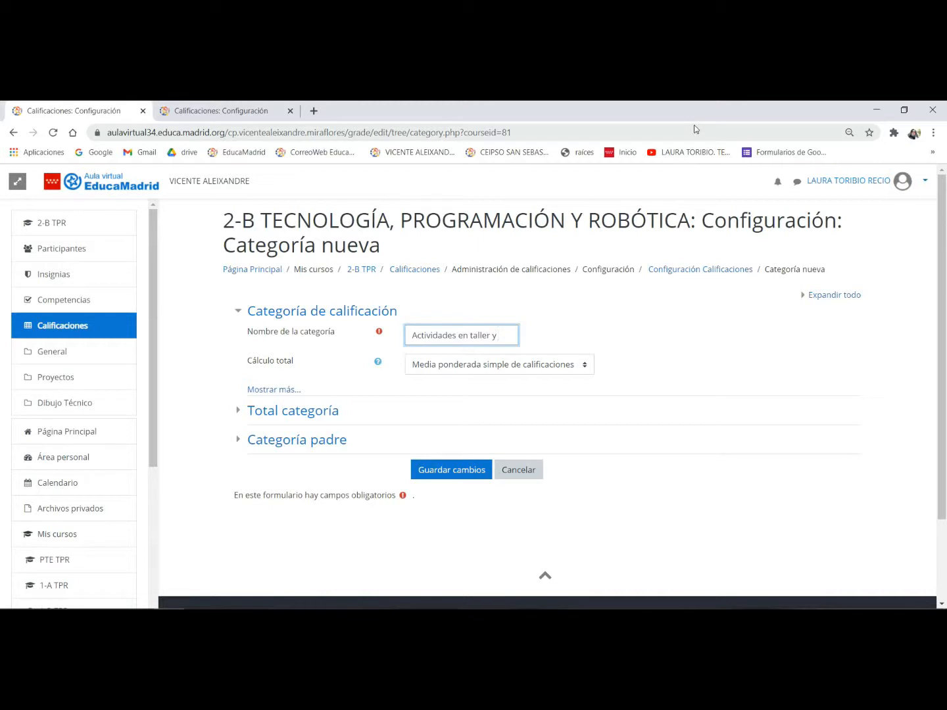
text( clase)
- Set the maximum grade of the Actividades en taller y clase category total to 2
click(301, 411)
click(461, 491)
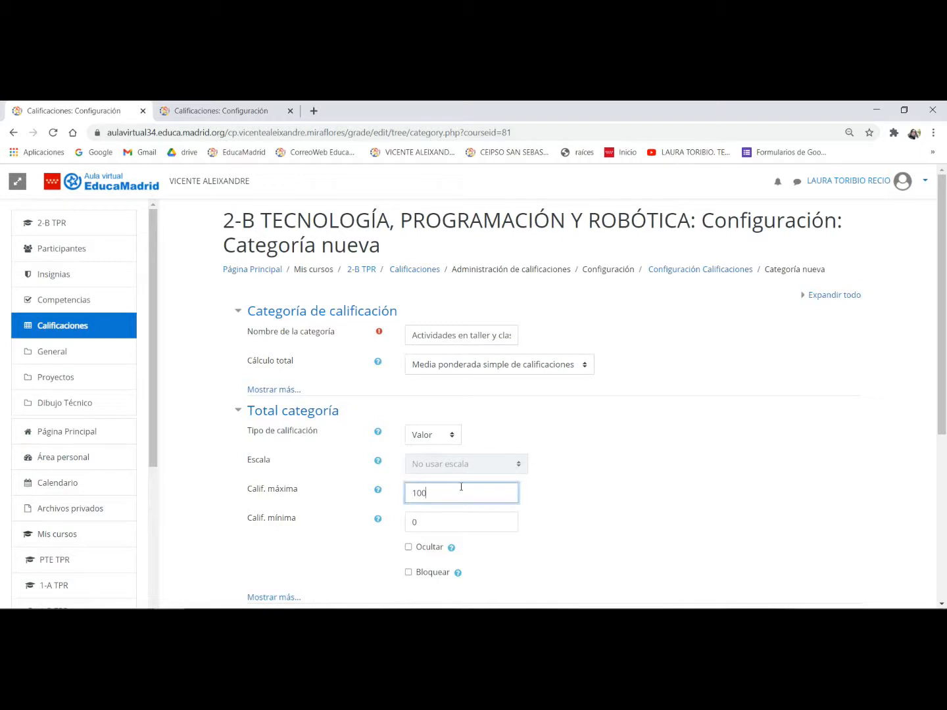
key(BackSpace)
key(BackSpace)
key(BackSpace)
text(2)
- Assign TALLER 1 as the parent category of Actividades en taller y clase, save it and continue past the recalculation
scroll(511, 477, down, 2)
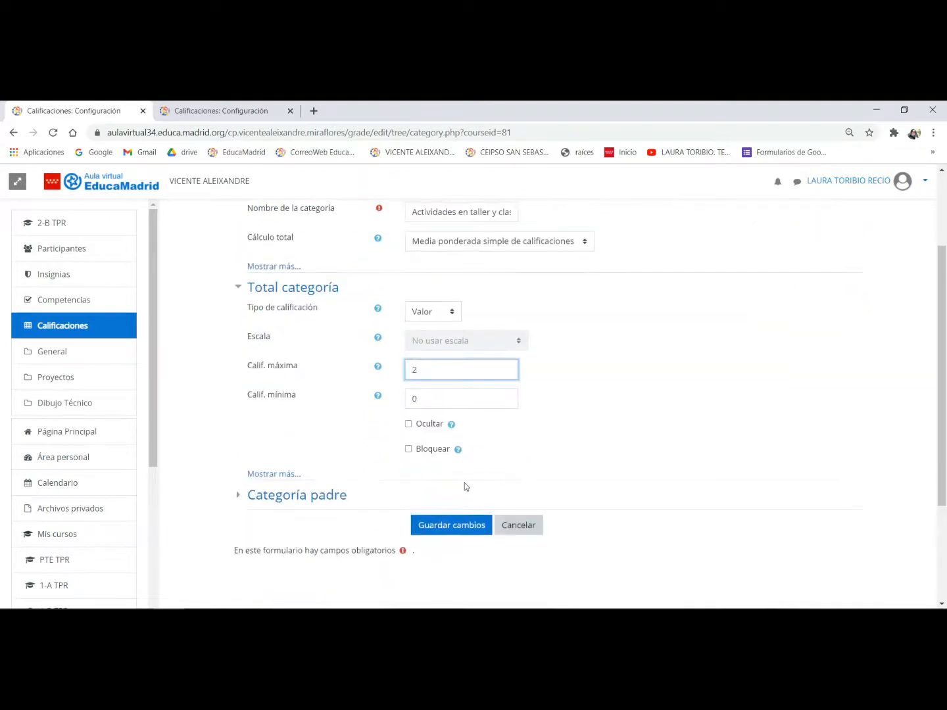
click(306, 496)
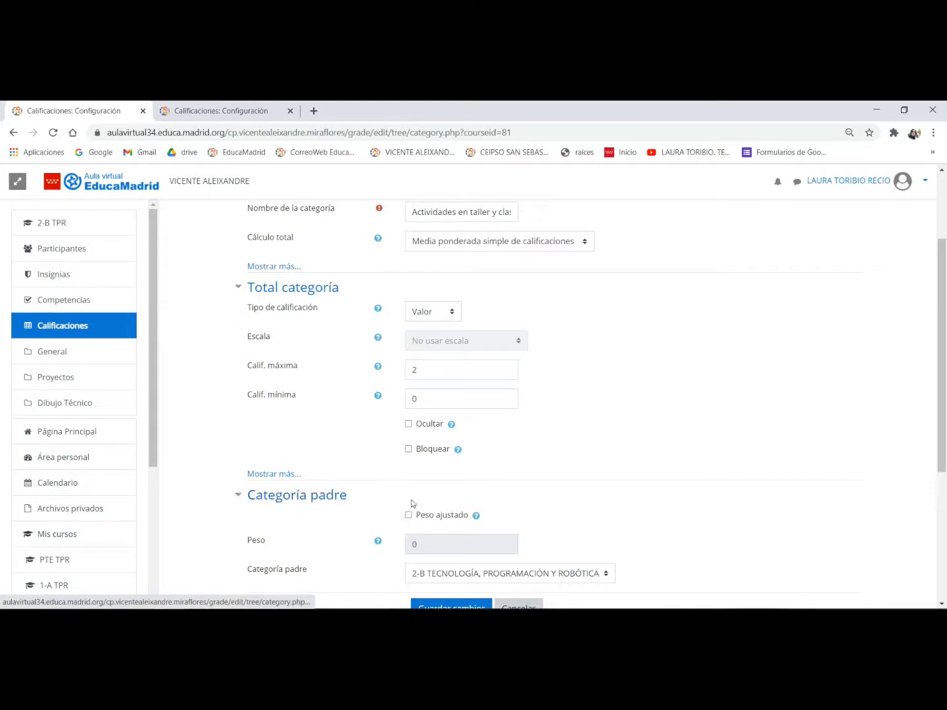
scroll(413, 503, down, 1)
click(433, 512)
click(438, 550)
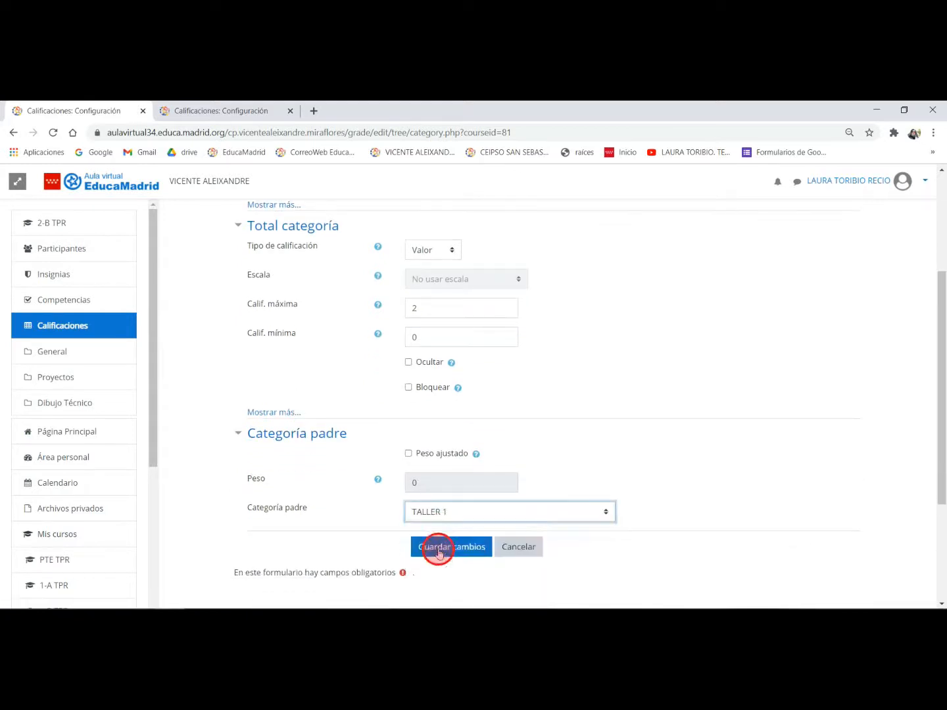
click(447, 549)
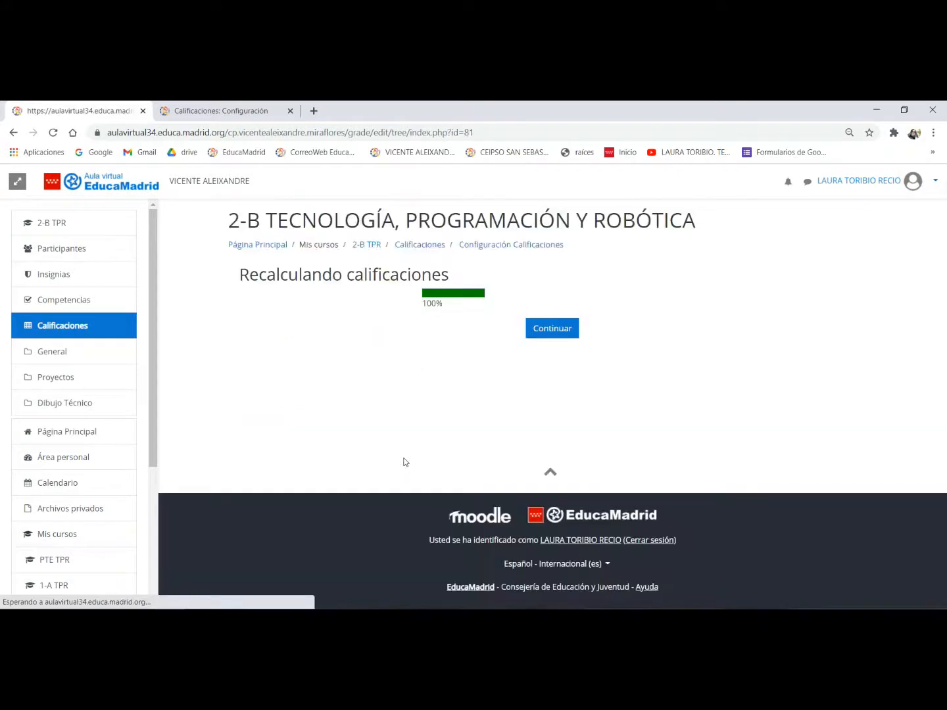
click(547, 332)
scroll(364, 388, down, 2)
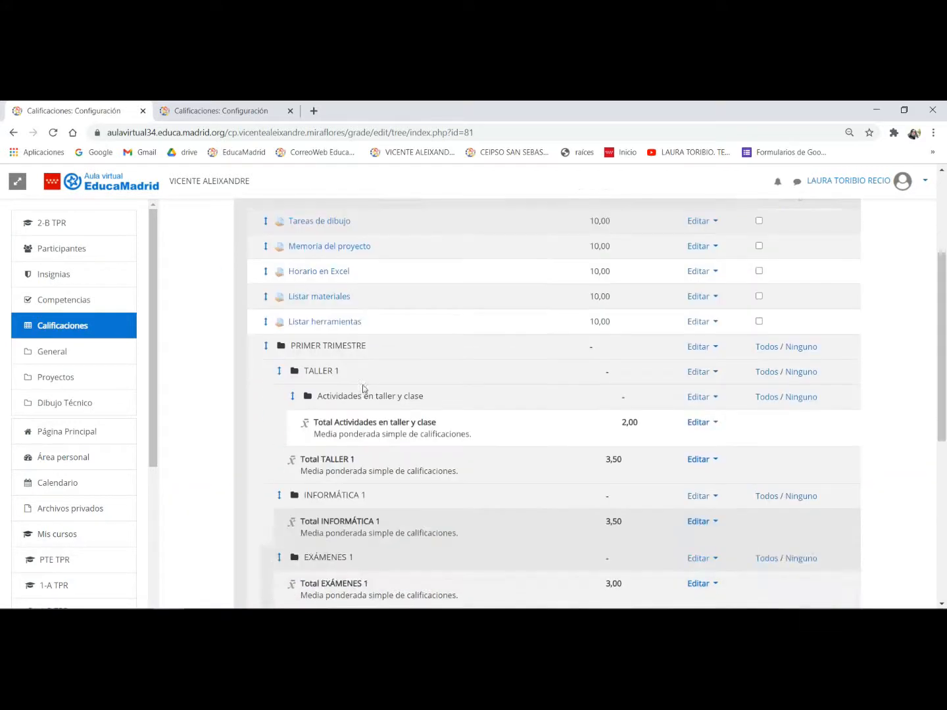
scroll(508, 400, down, 3)
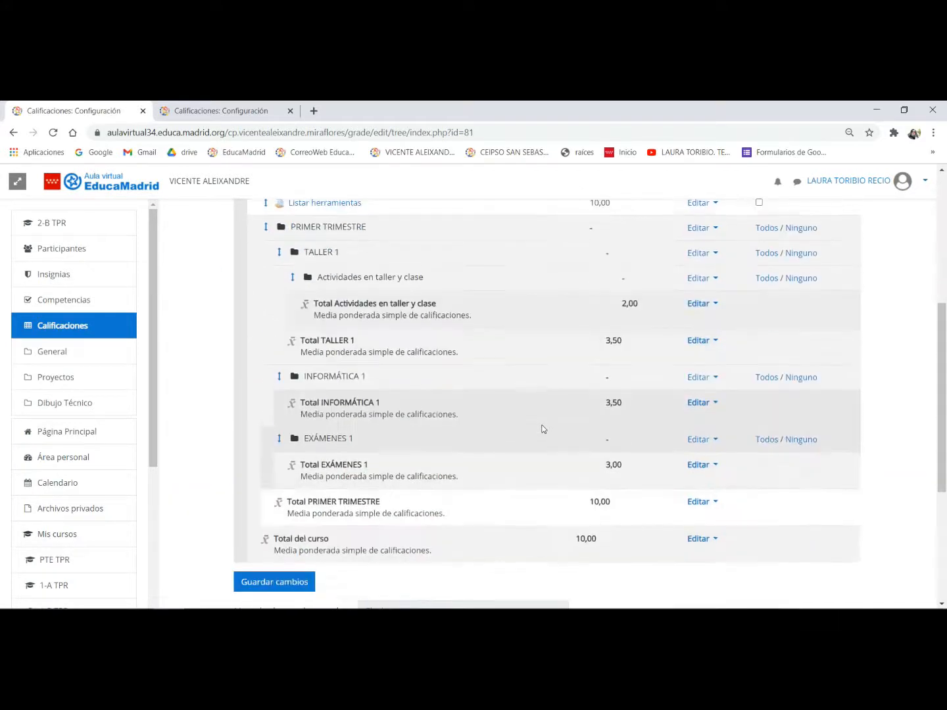
scroll(438, 483, up, 1)
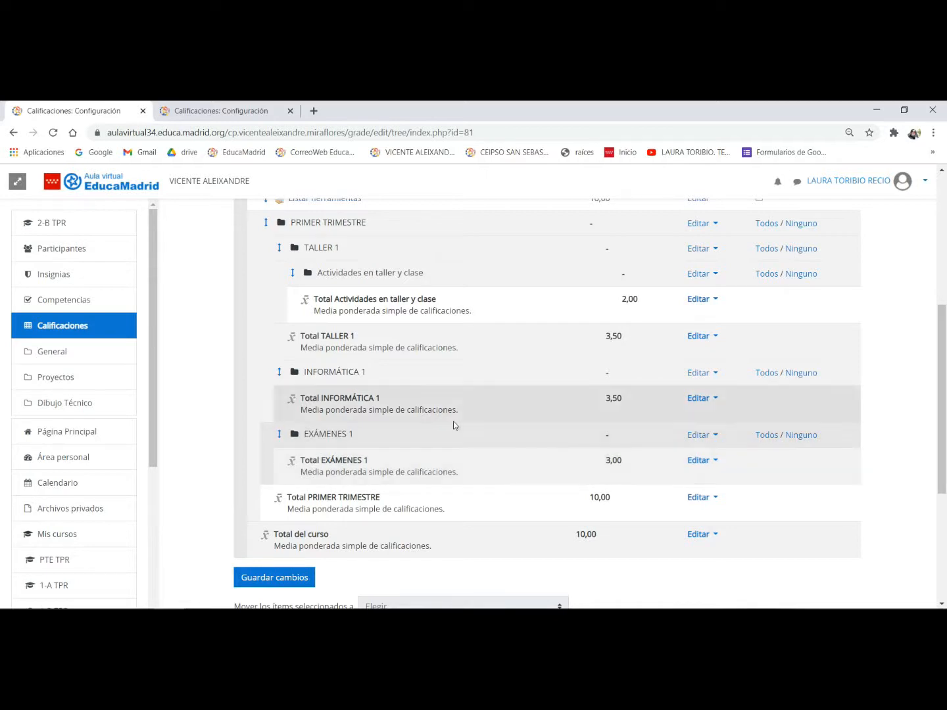
scroll(453, 426, up, 1)
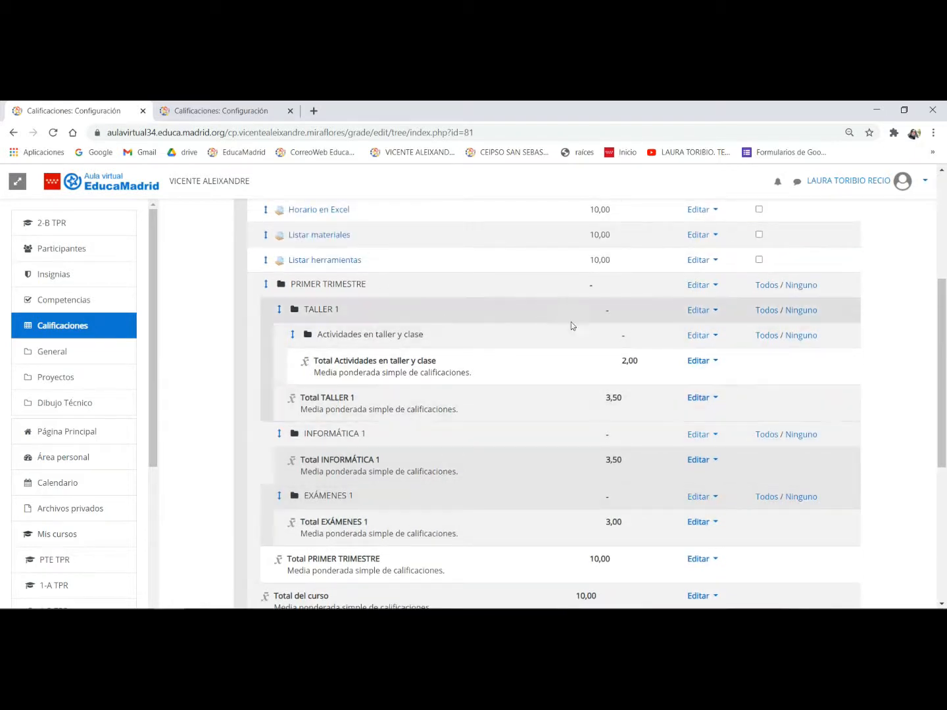
scroll(682, 424, down, 3)
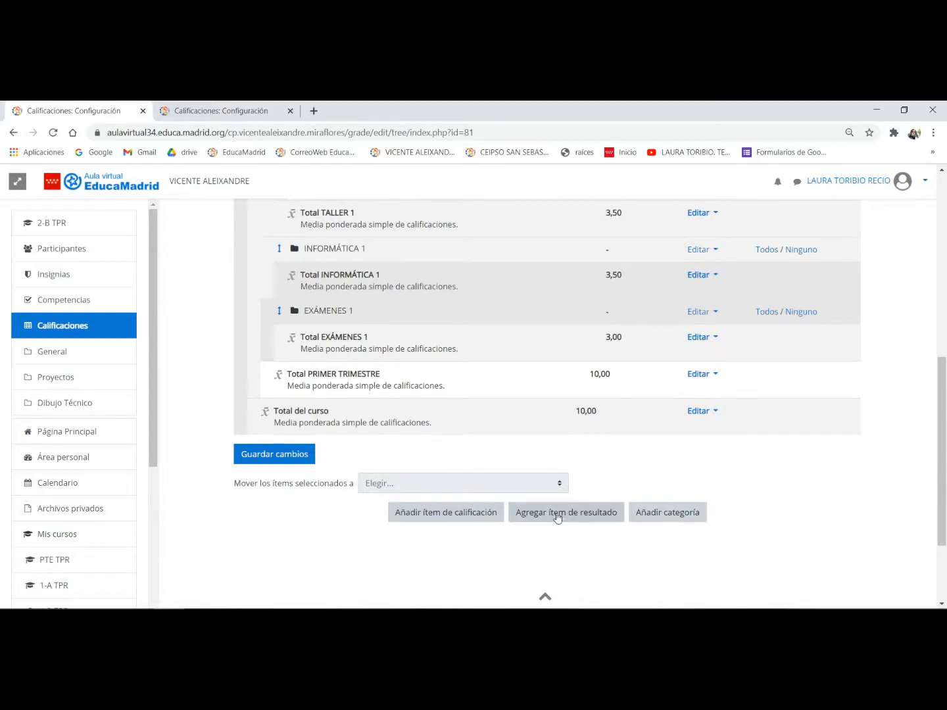
scroll(556, 517, up, 2)
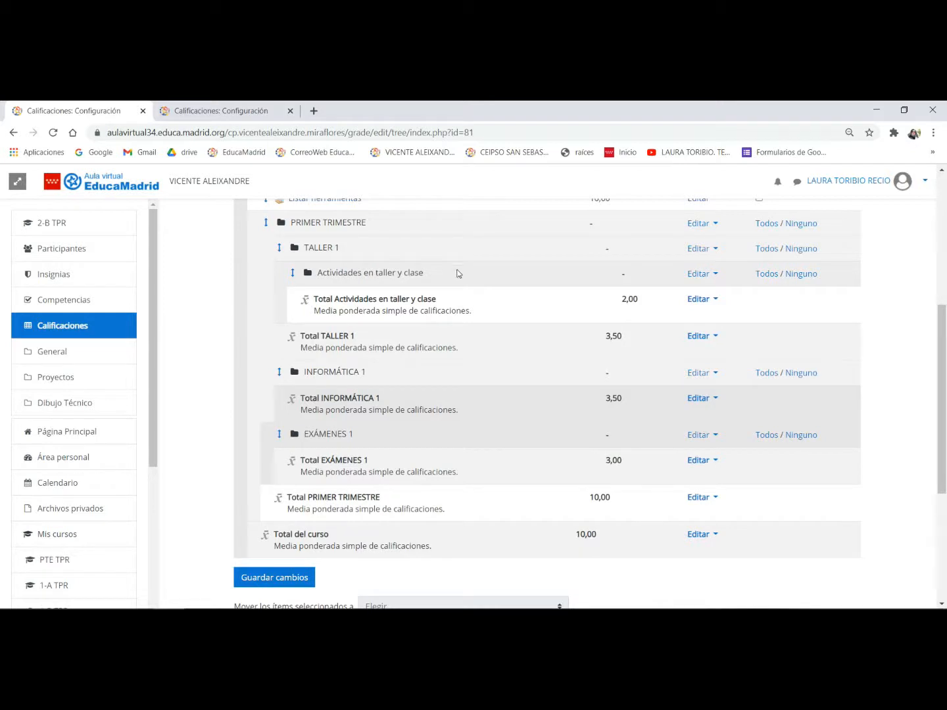
- Start a new grade item in the gradebook setup and name it Proyecto Aerogenardor
scroll(464, 296, down, 2)
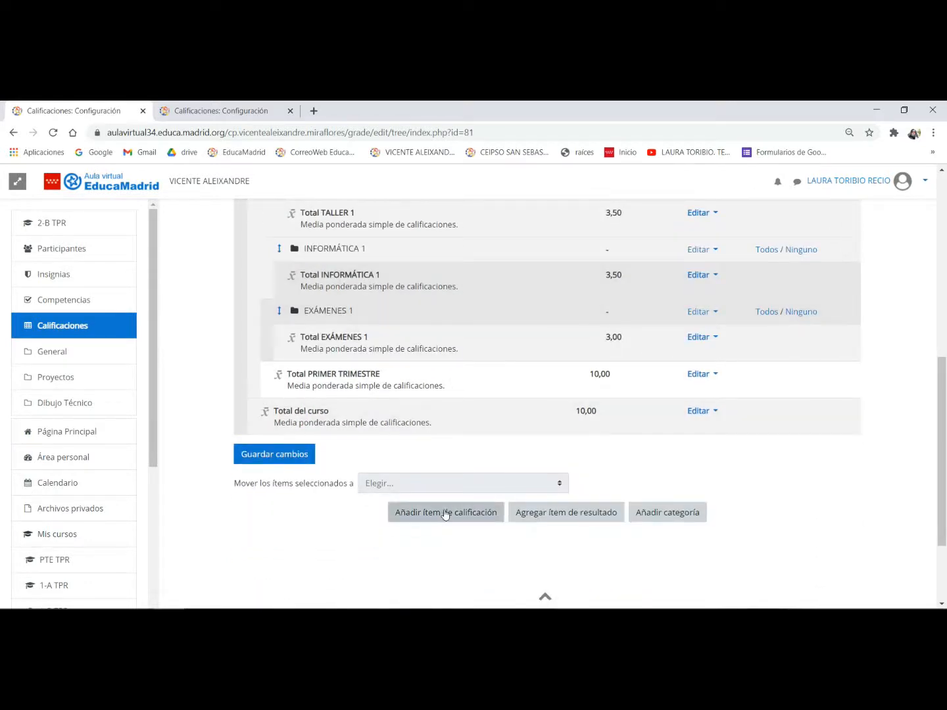
click(441, 516)
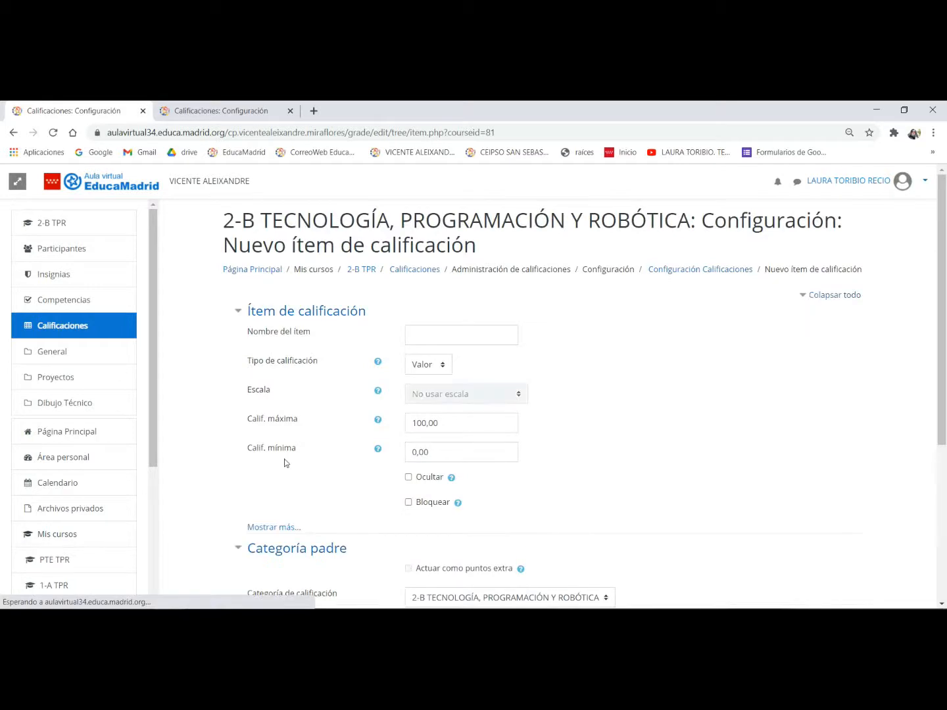
click(462, 336)
text(Pr)
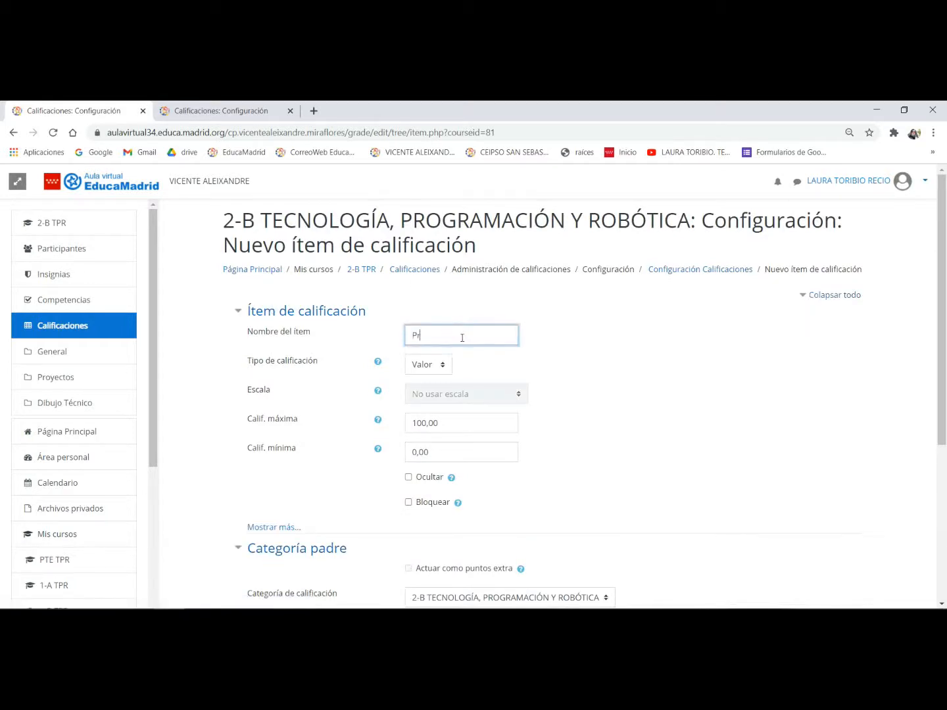
text(oyecto Are)
key(BackSpace)
key(BackSpace)
text(erpgenarodr)
key(BackSpace)
key(BackSpace)
text(do)
click(462, 337)
key(BackSpace)
text(o)
- Give Proyecto Aerogenardor a maximum grade of 7 and save it under the TALLER 1 category
double_click(464, 422)
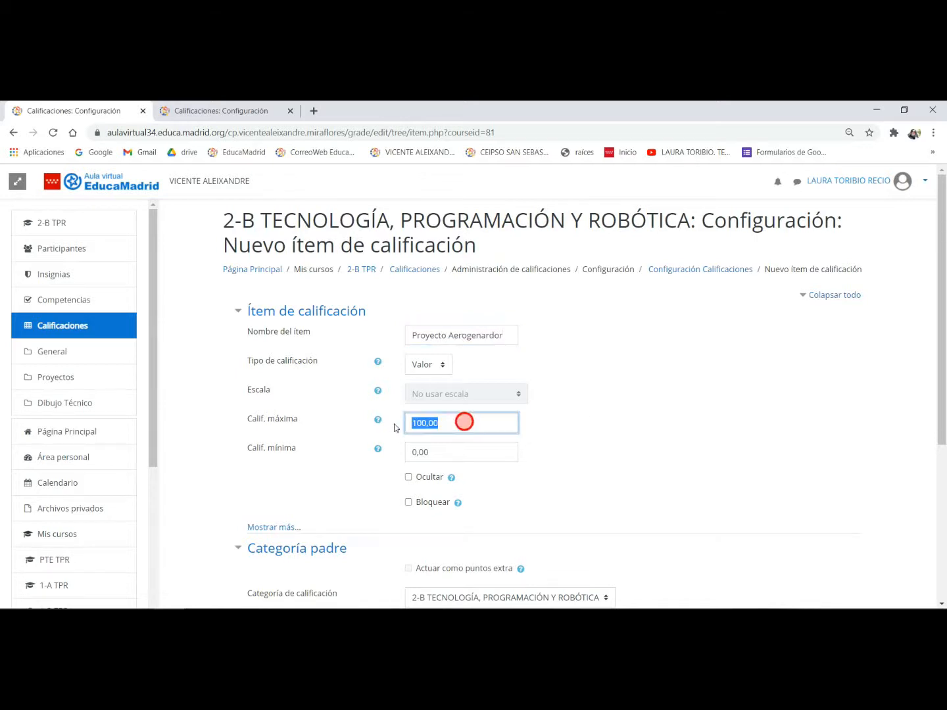
text(7)
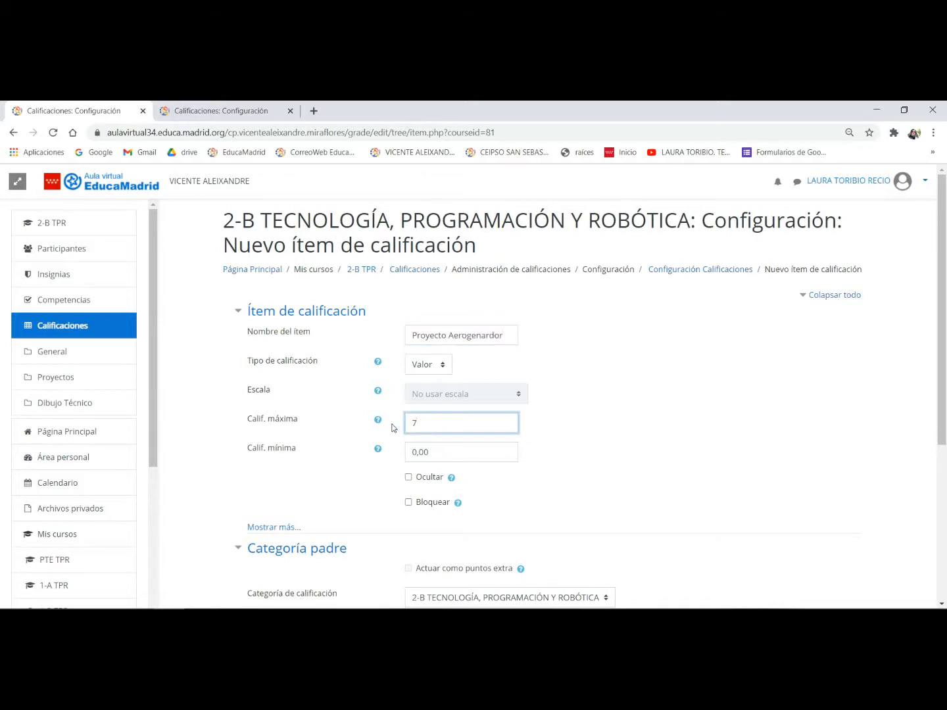
scroll(465, 442, down, 3)
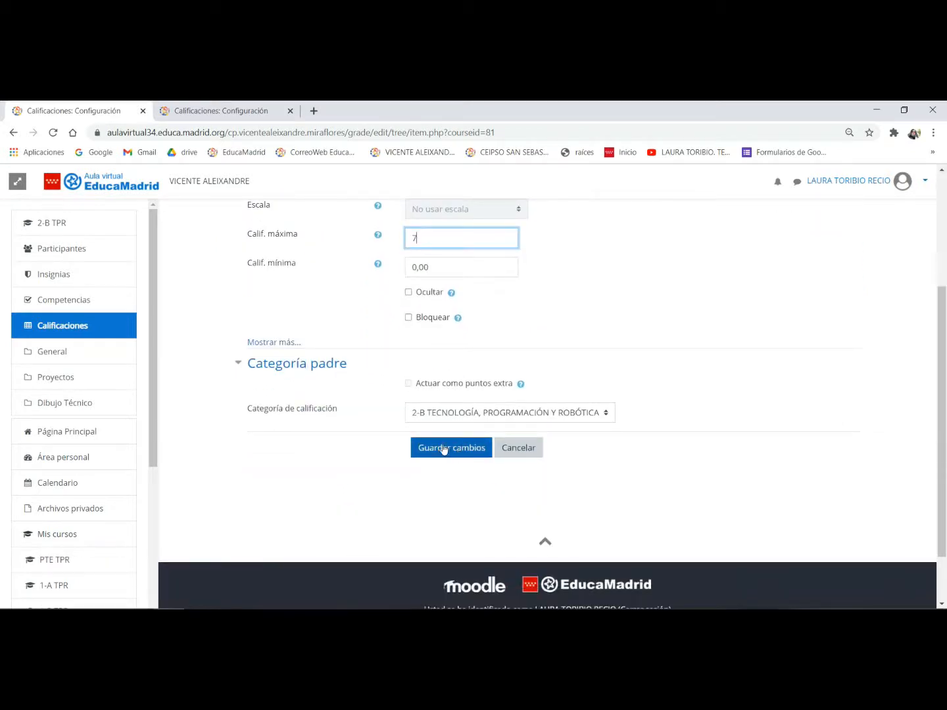
click(450, 412)
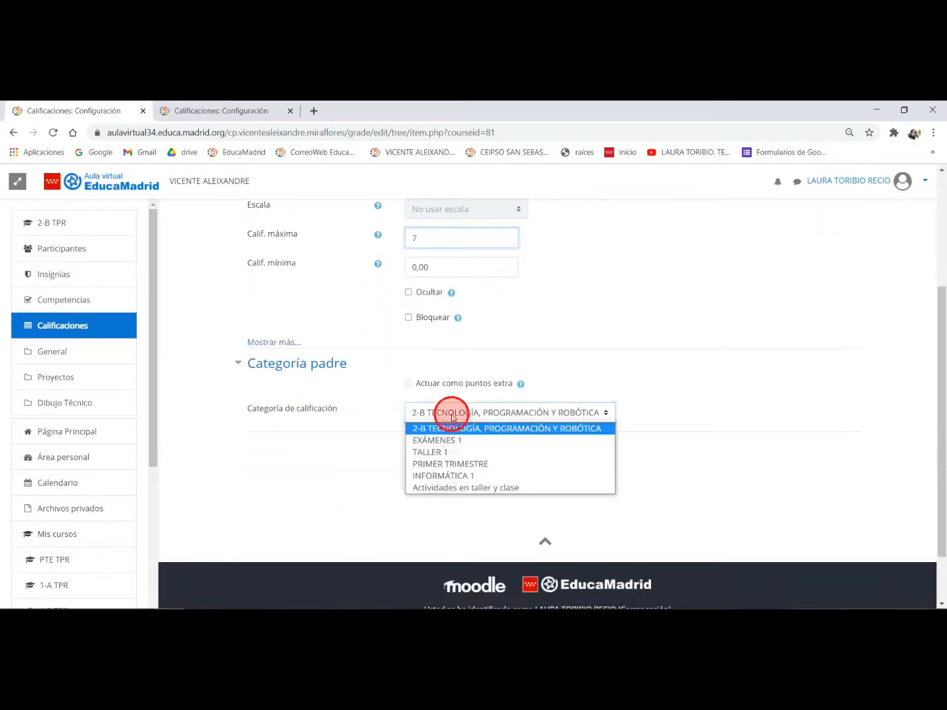
click(446, 453)
click(447, 448)
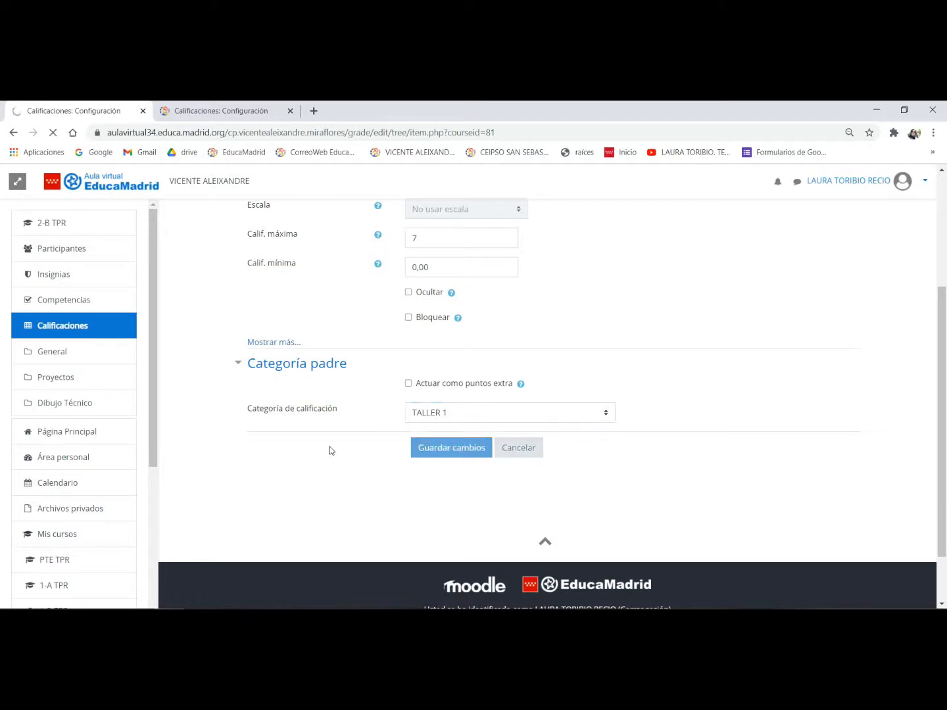
click(550, 330)
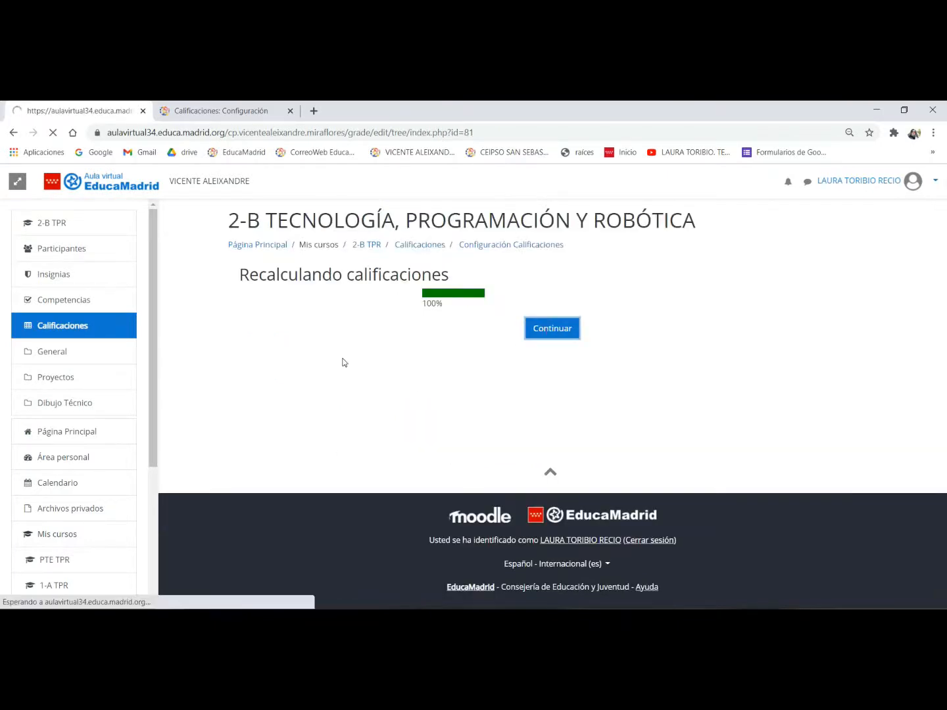
- Start another new grade item and name it Actitud en el taller
scroll(390, 466, down, 3)
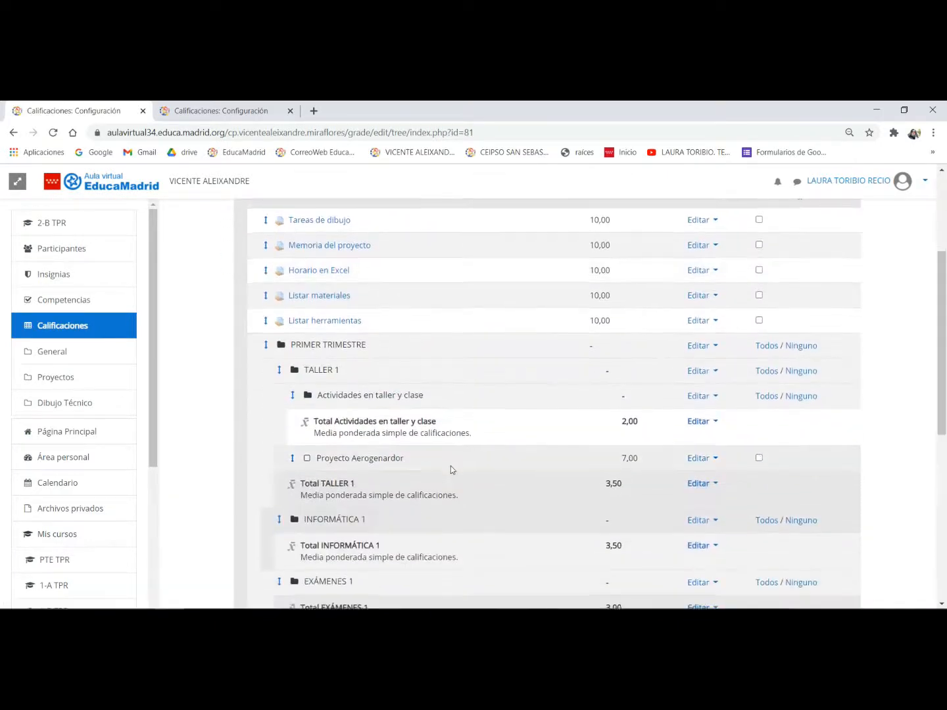
scroll(451, 469, down, 4)
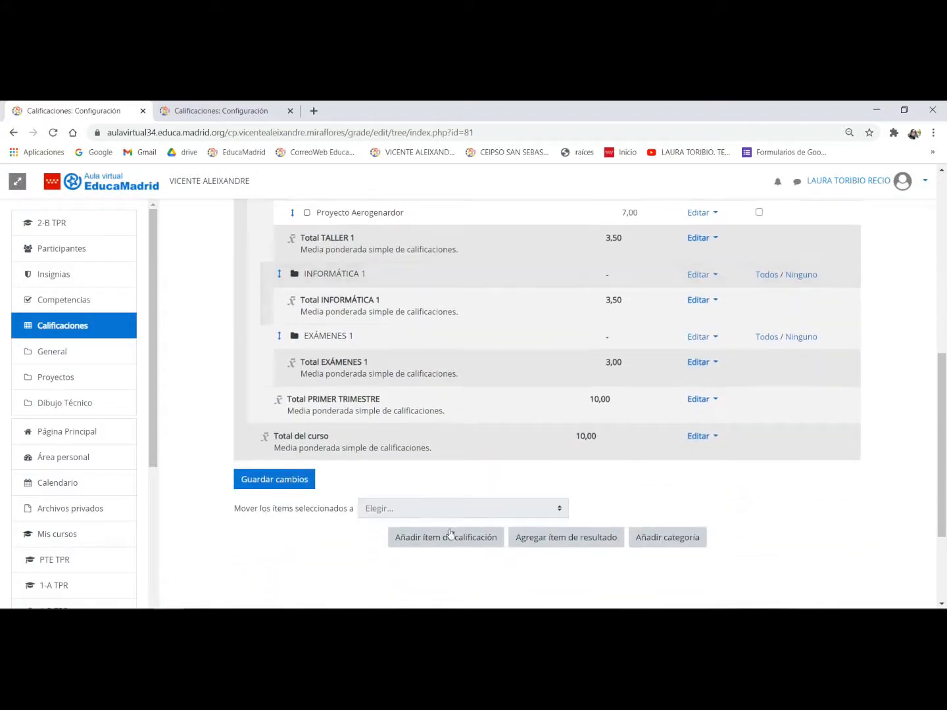
click(448, 536)
click(440, 335)
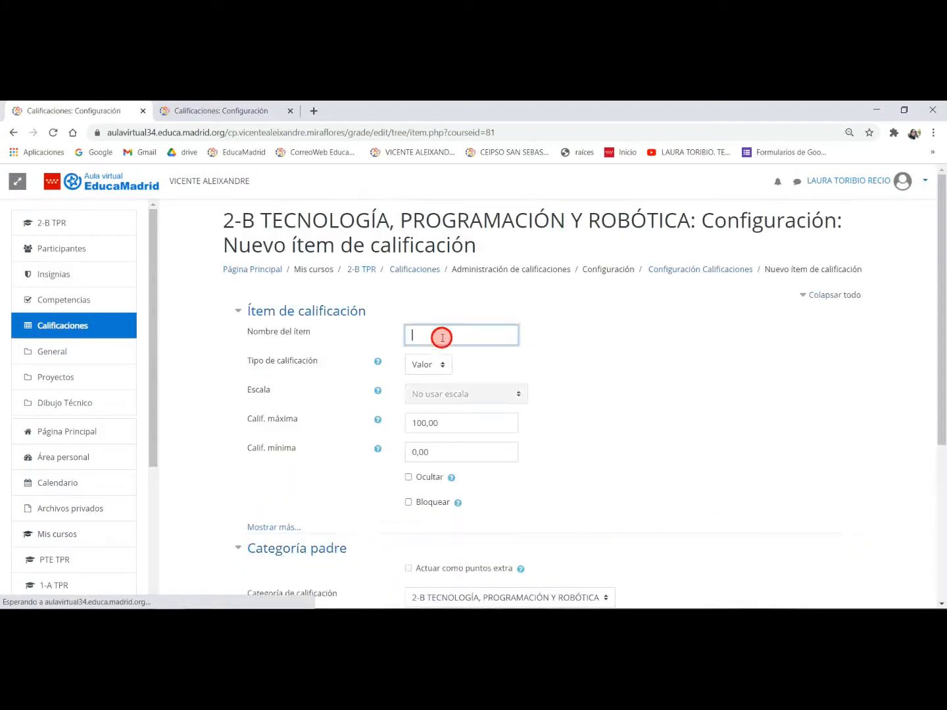
text(actitud)
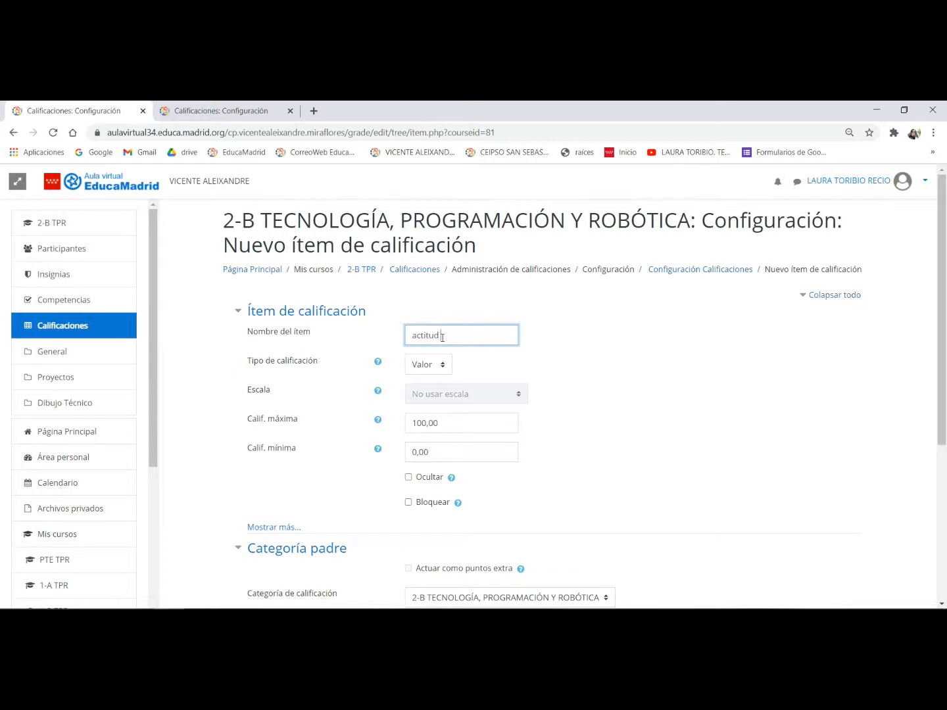
text( en el taller)
click(418, 335)
key(BackSpace)
text(A)
- Give Actitud en el taller a maximum grade of 1 and save it under the TALLER 1 category
drag(484, 423, 384, 427)
text(1)
scroll(658, 362, down, 3)
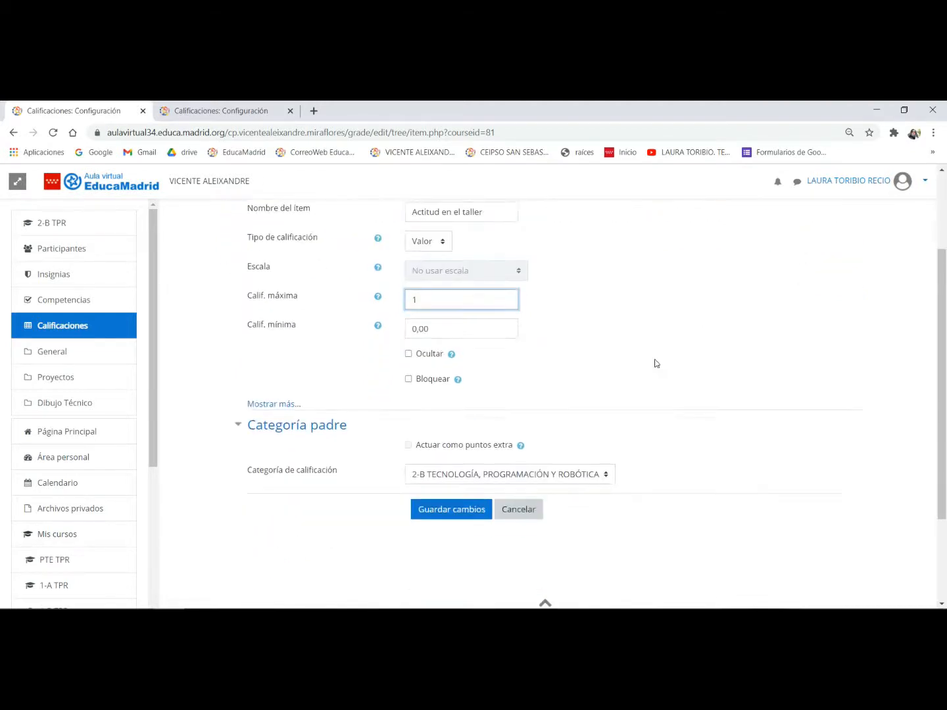
click(540, 412)
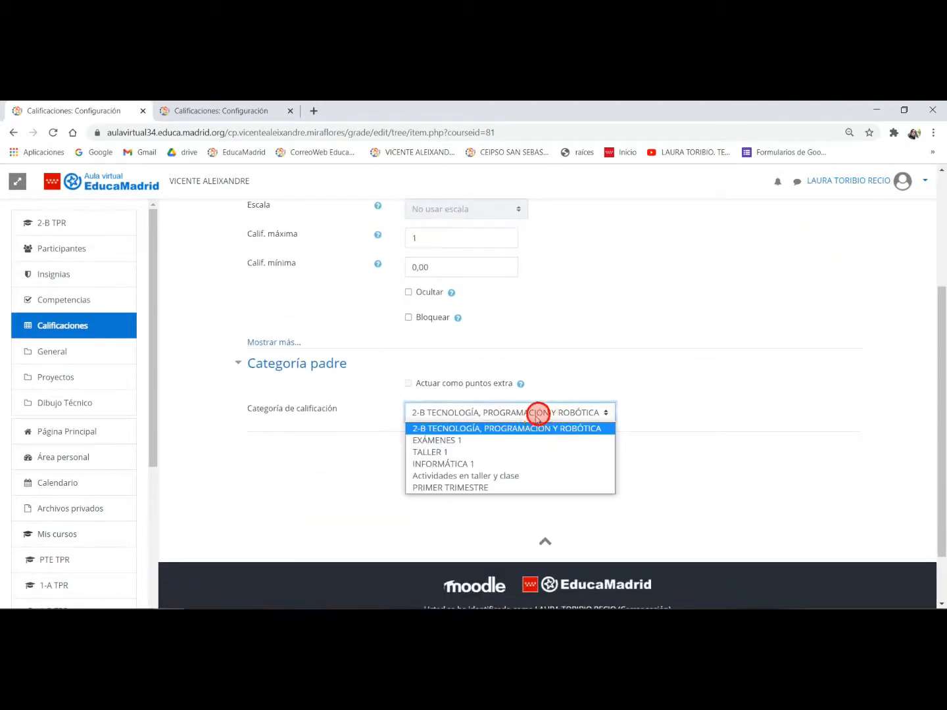
click(471, 452)
click(471, 451)
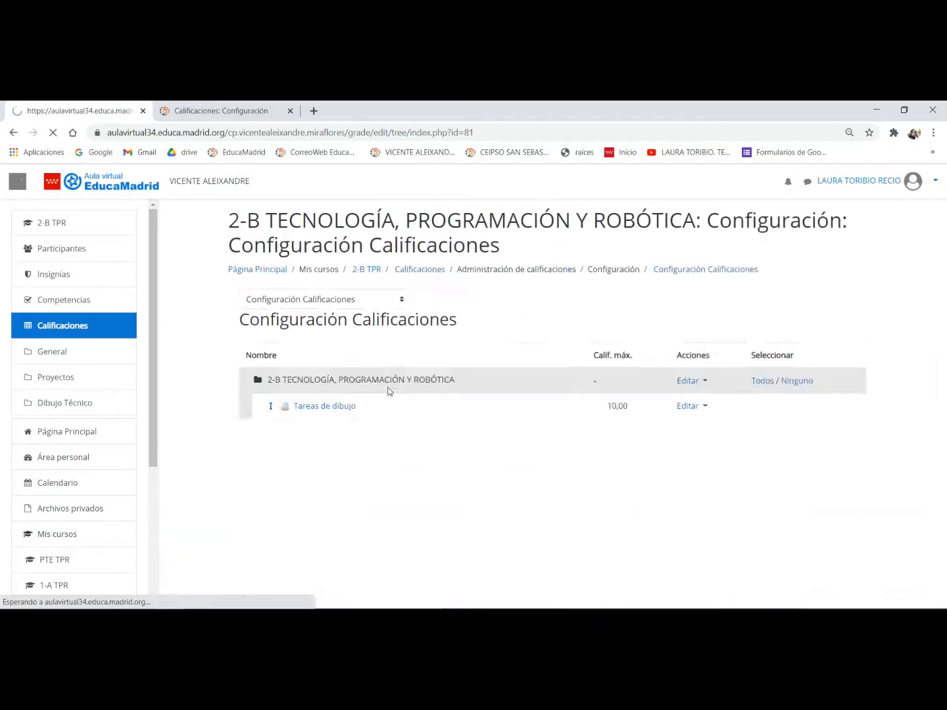
- Move the Tareas de dibujo item into the Actividades en taller y clase category within TALLER 1
scroll(399, 383, down, 3)
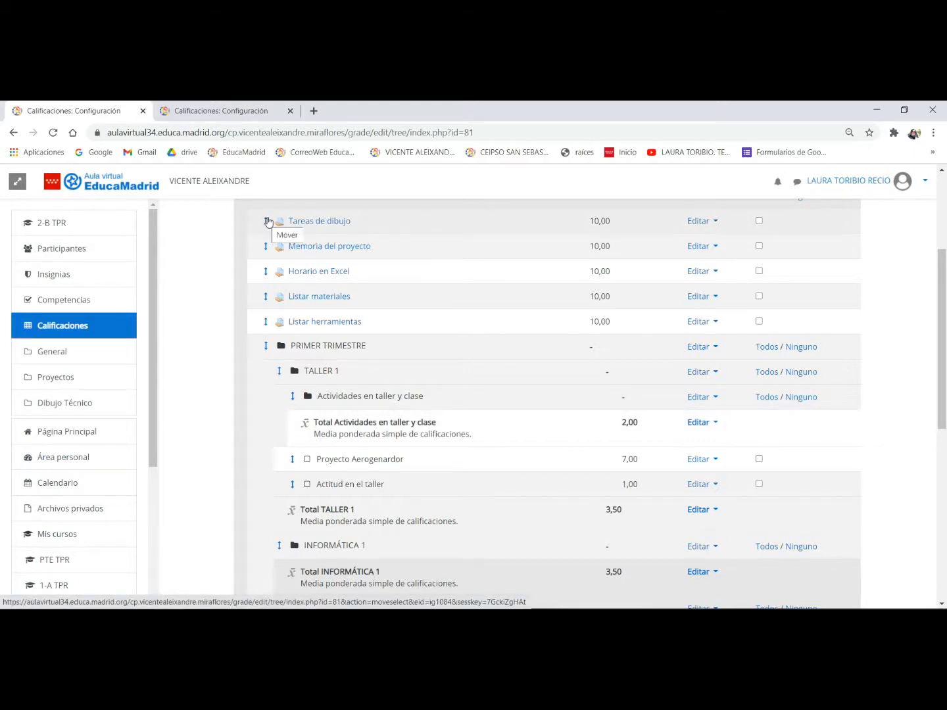
click(268, 221)
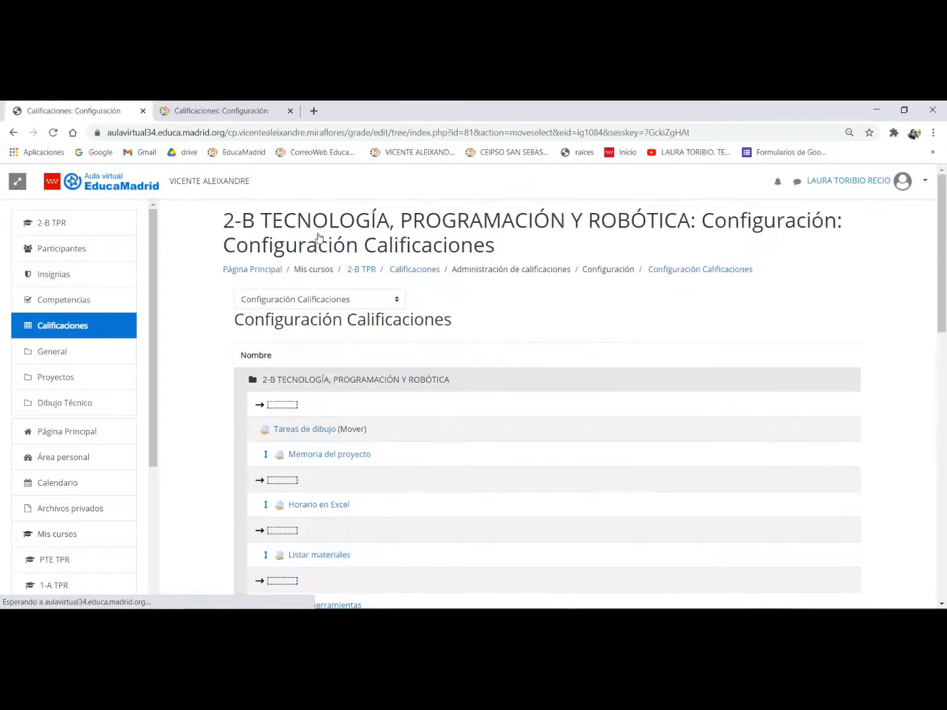
scroll(336, 289, down, 5)
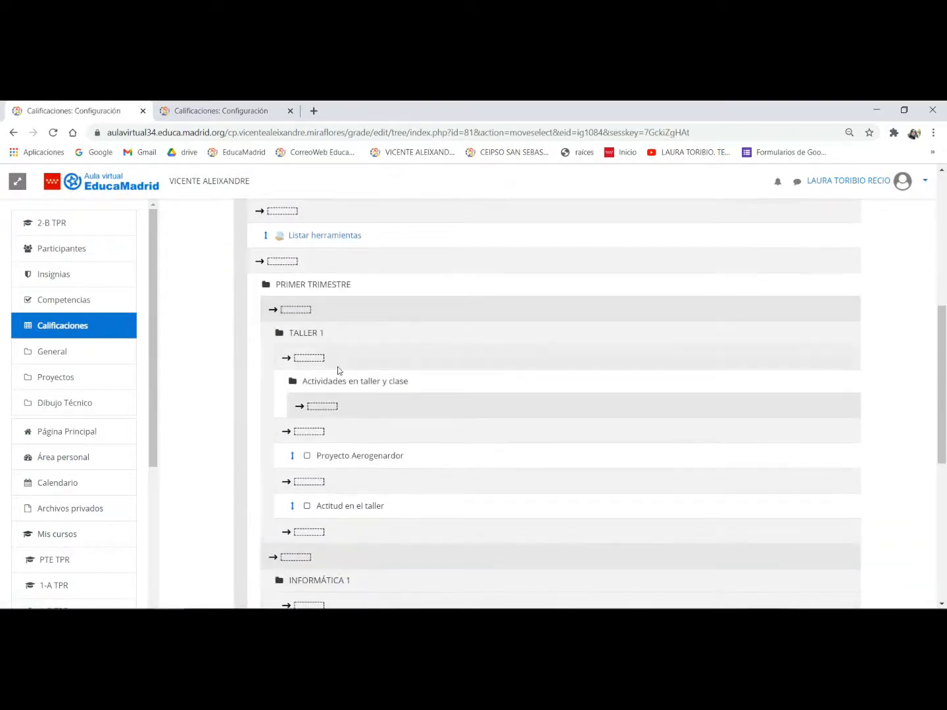
click(326, 407)
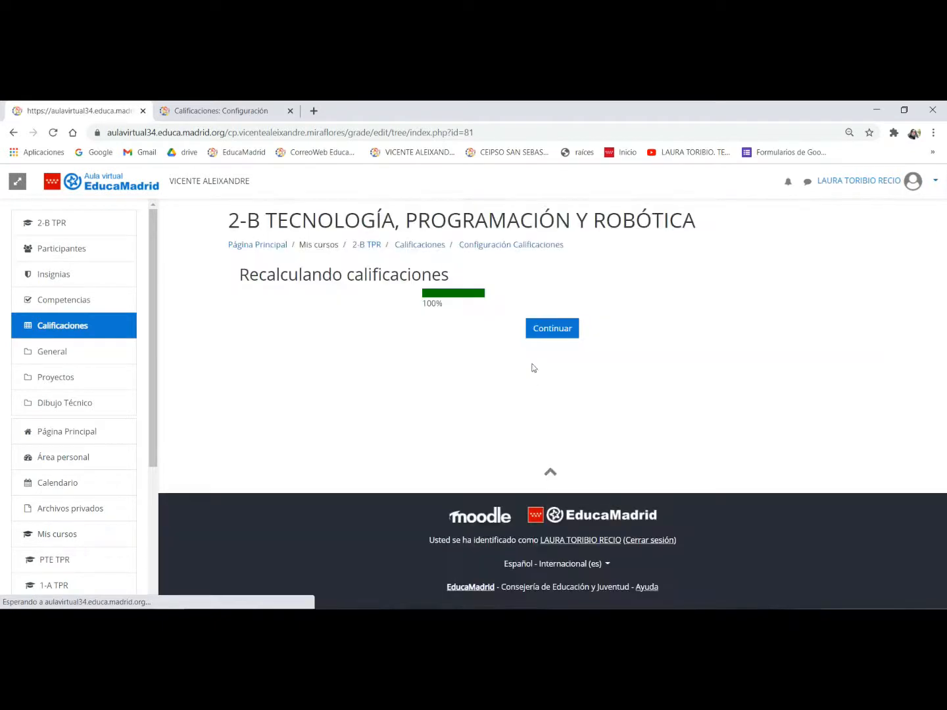
- Start a new grade item and name it Dibujo. Ficha 1
click(552, 328)
scroll(386, 356, down, 2)
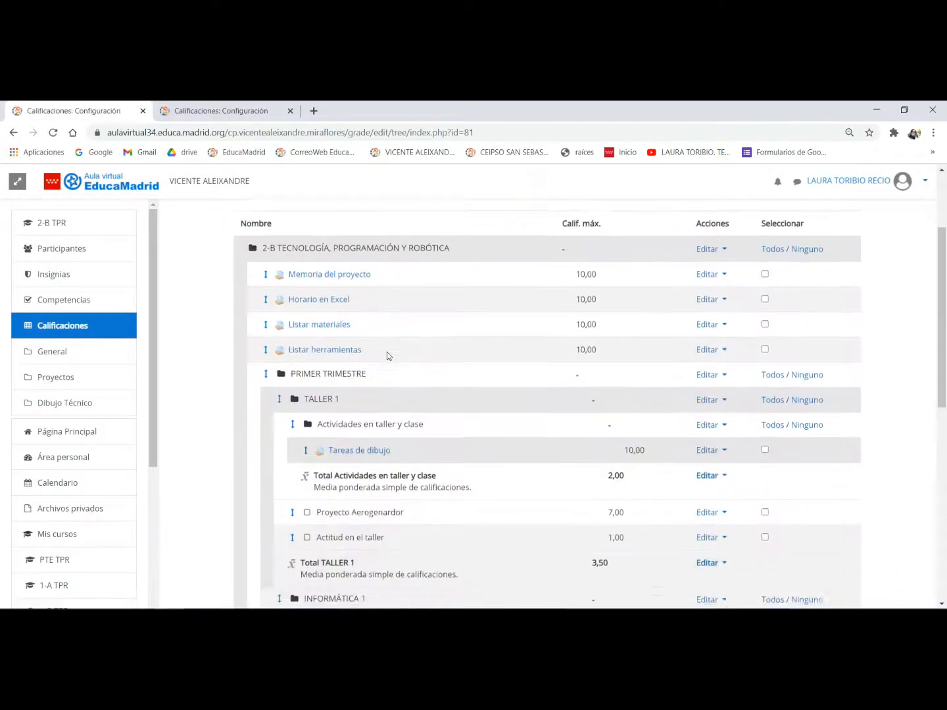
scroll(387, 352, down, 2)
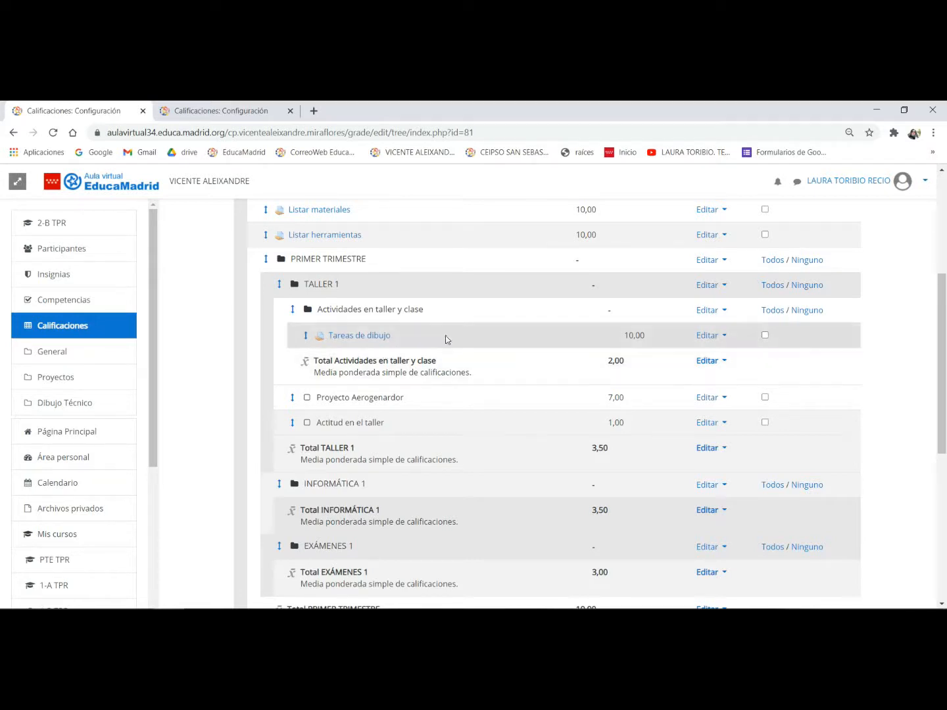
scroll(435, 353, down, 3)
click(440, 562)
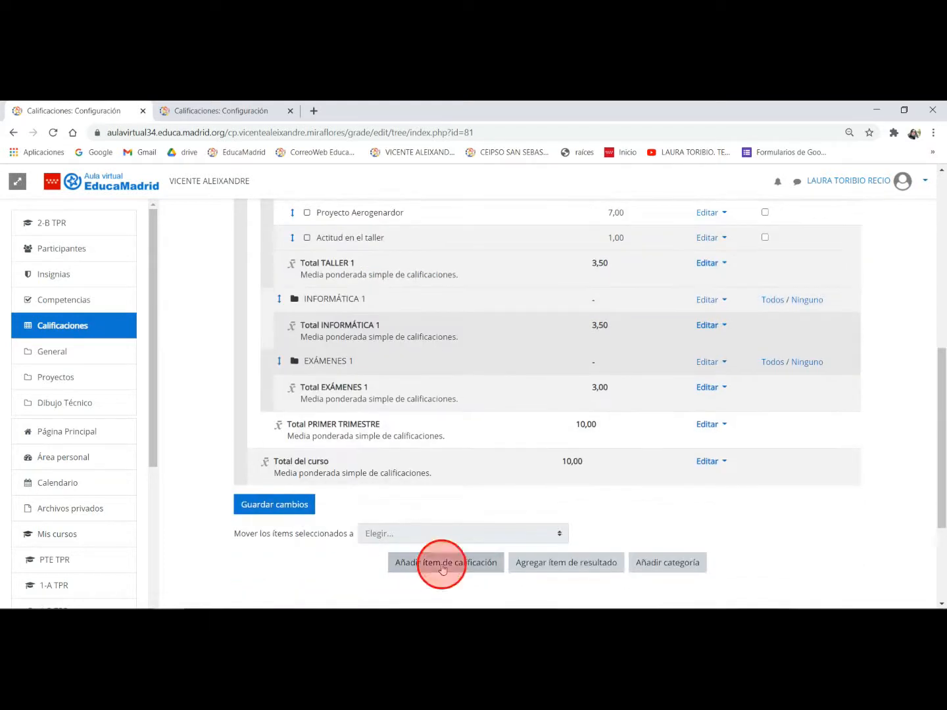
click(435, 338)
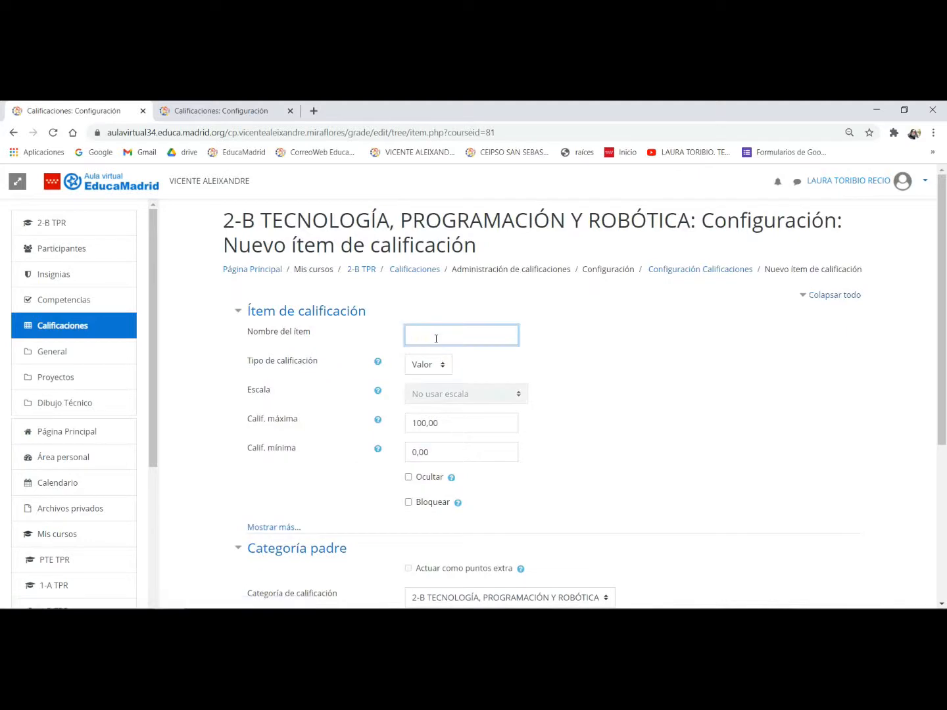
text(Dibujo. Ficha 1)
- Give Dibujo. Ficha 1 a maximum grade of 10 and save it under the Actividades en taller y clase category
double_click(458, 424)
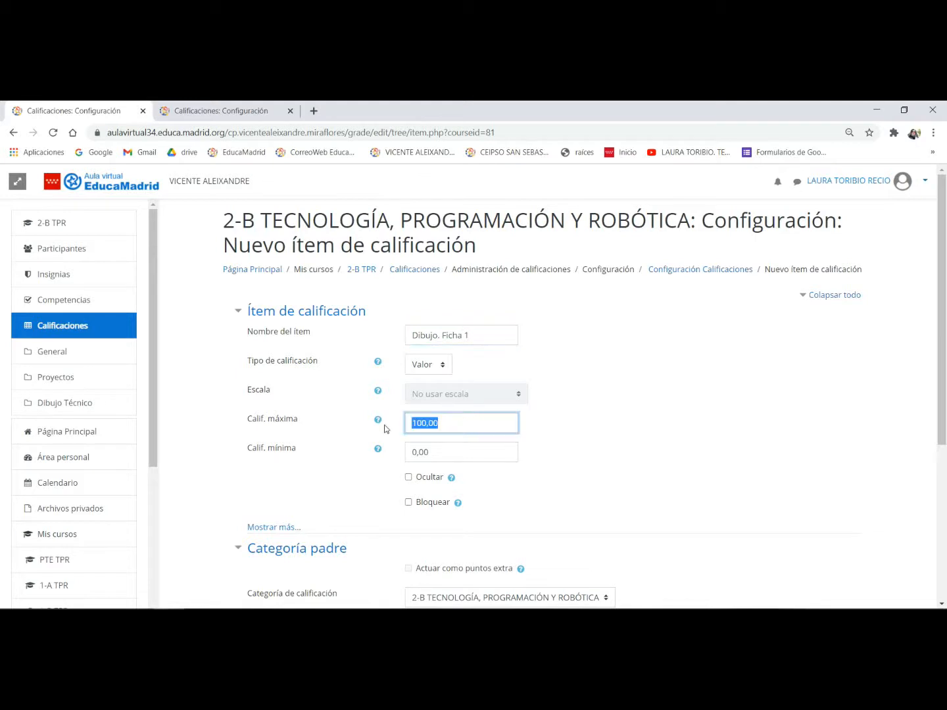
text(10)
scroll(546, 393, down, 2)
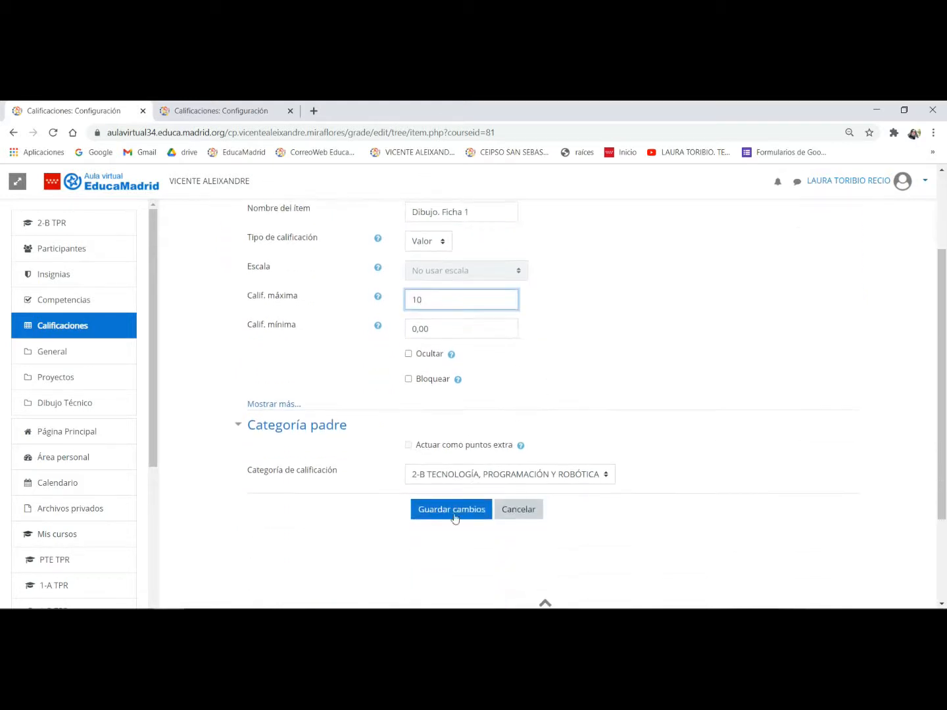
click(459, 478)
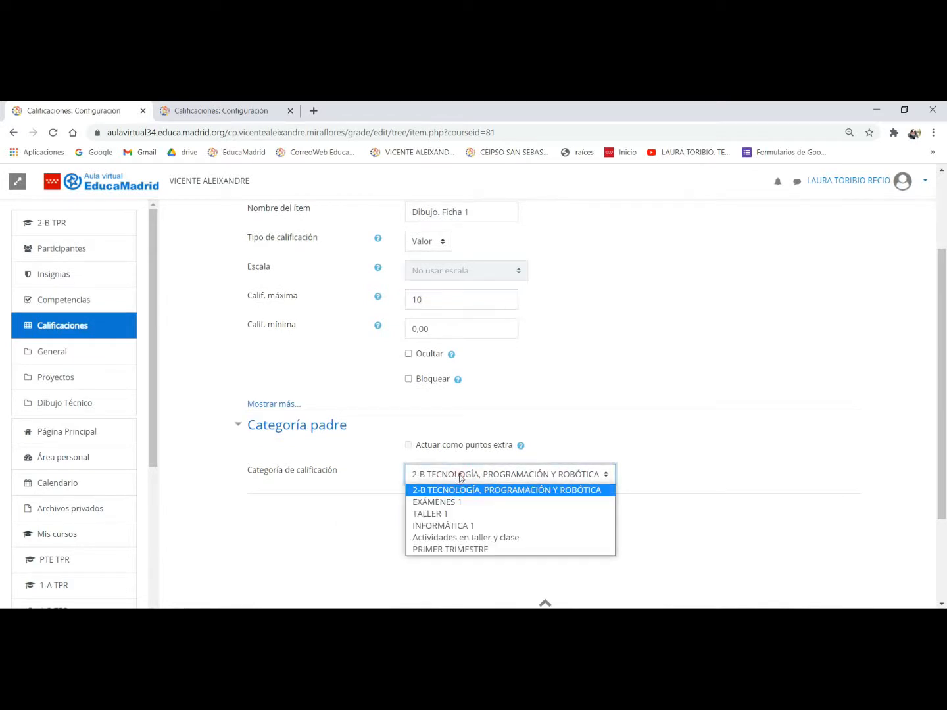
click(442, 538)
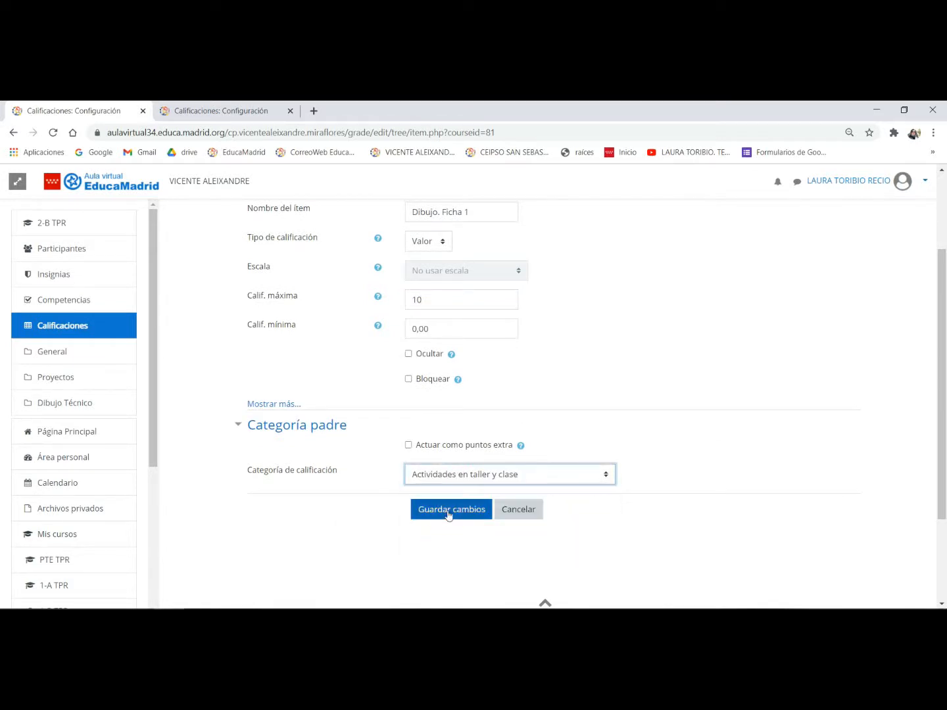
click(449, 509)
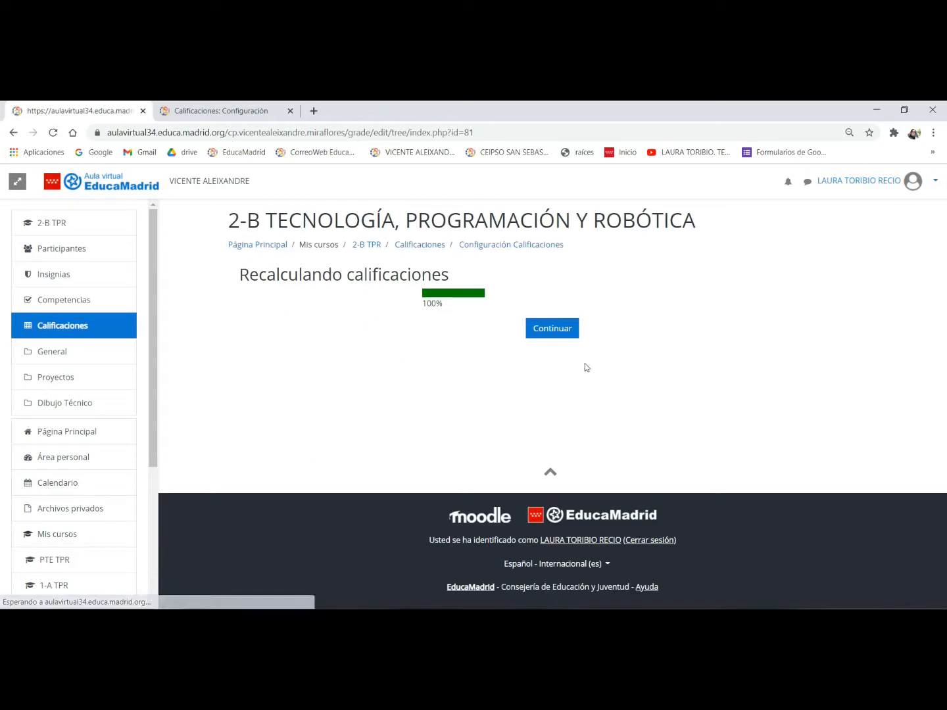
click(554, 328)
- Start another new grade item and name it Dibujo. ficha 2
scroll(407, 365, down, 5)
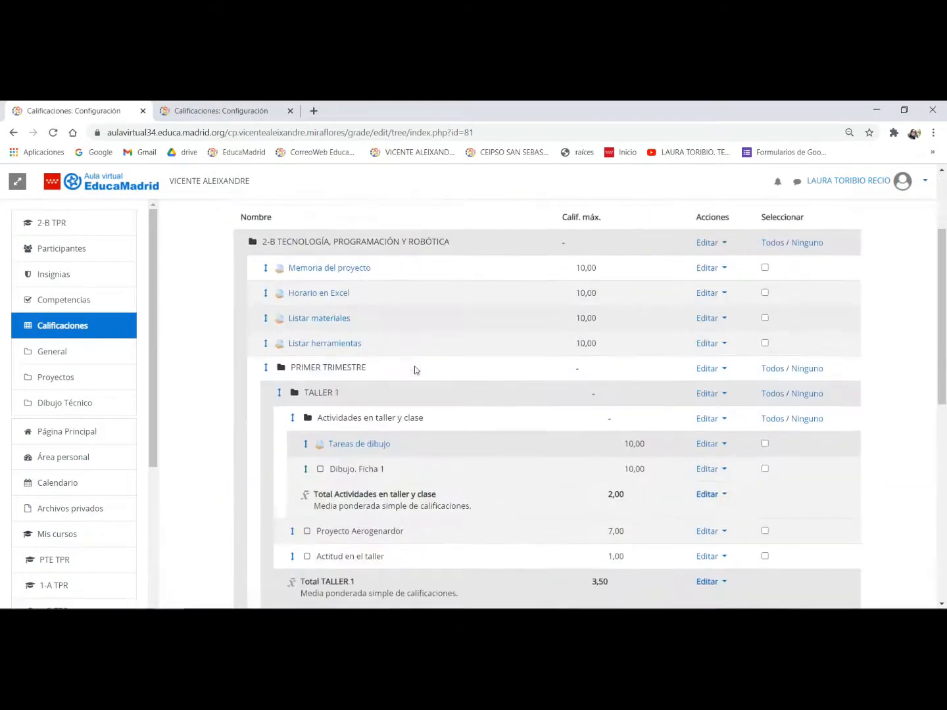
scroll(401, 410, down, 5)
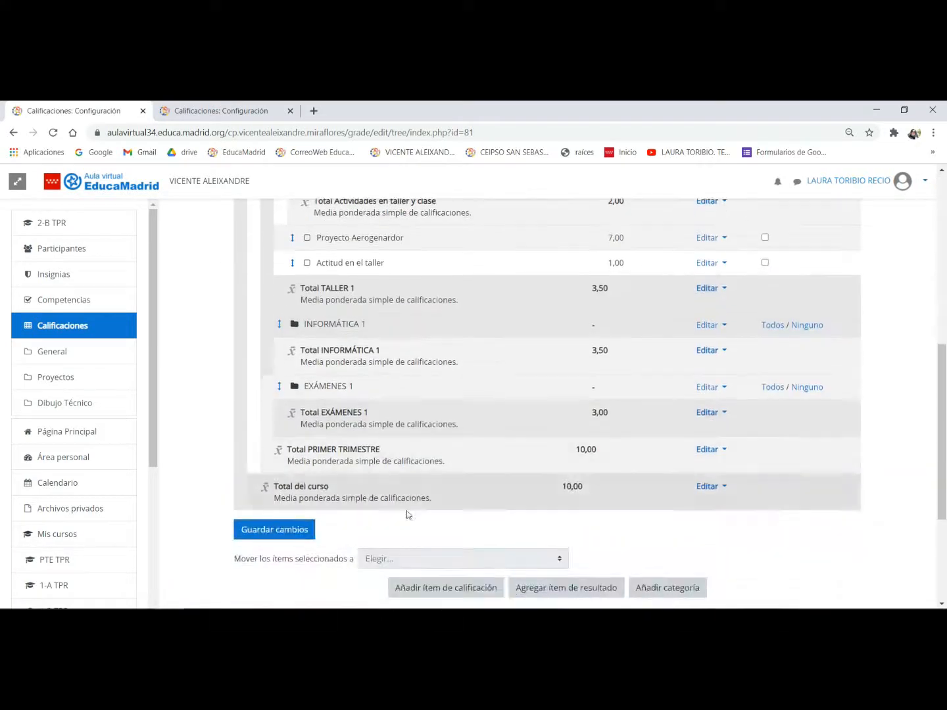
click(404, 587)
click(458, 326)
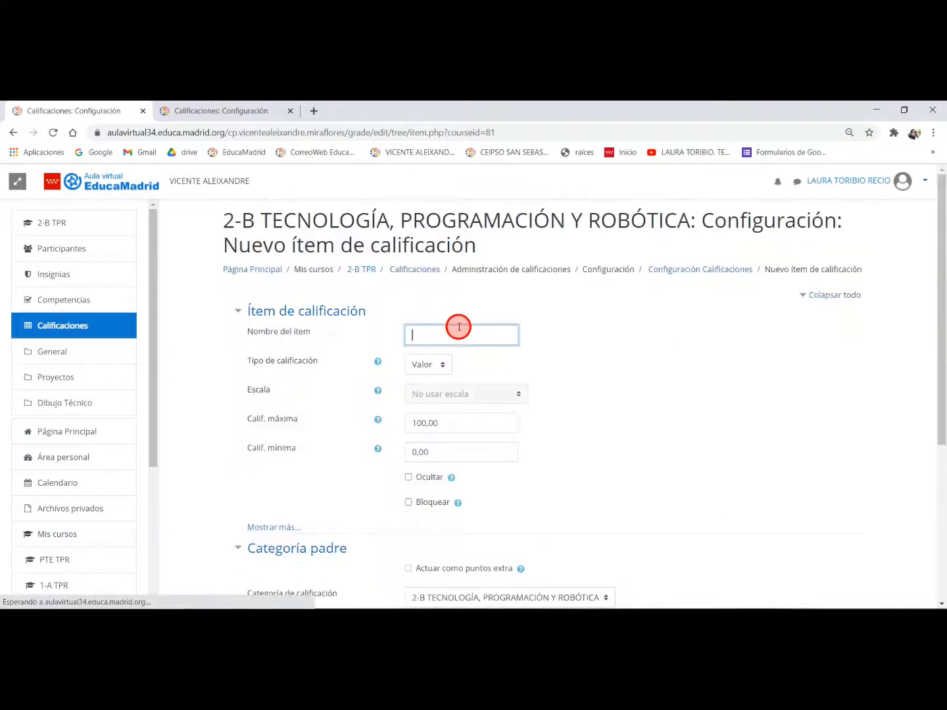
text(div)
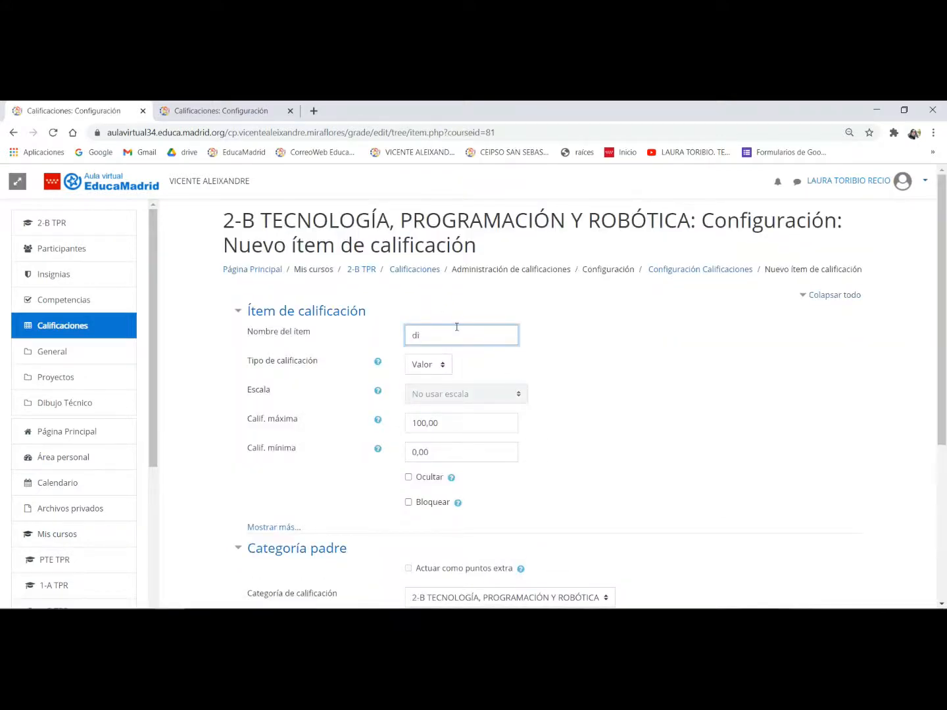
text(ujo )
text( ficha 2)
- Give Dibujo. ficha 2 a maximum grade of 10 and save it under the Actividades en taller y clase category
drag(447, 421, 414, 430)
text(10)
scroll(472, 459, down, 4)
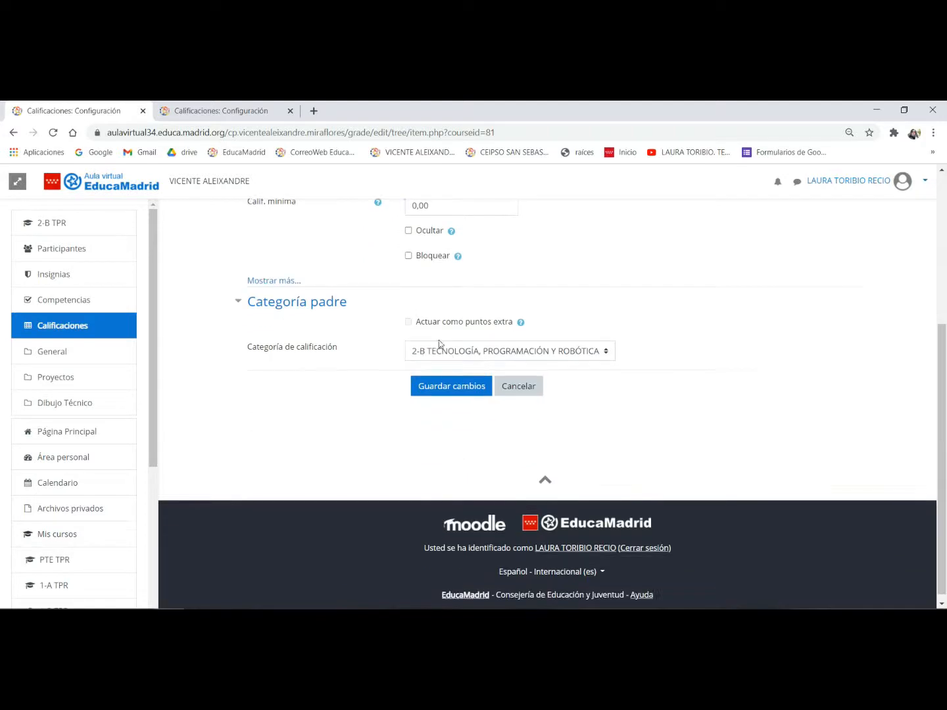
click(447, 350)
click(446, 402)
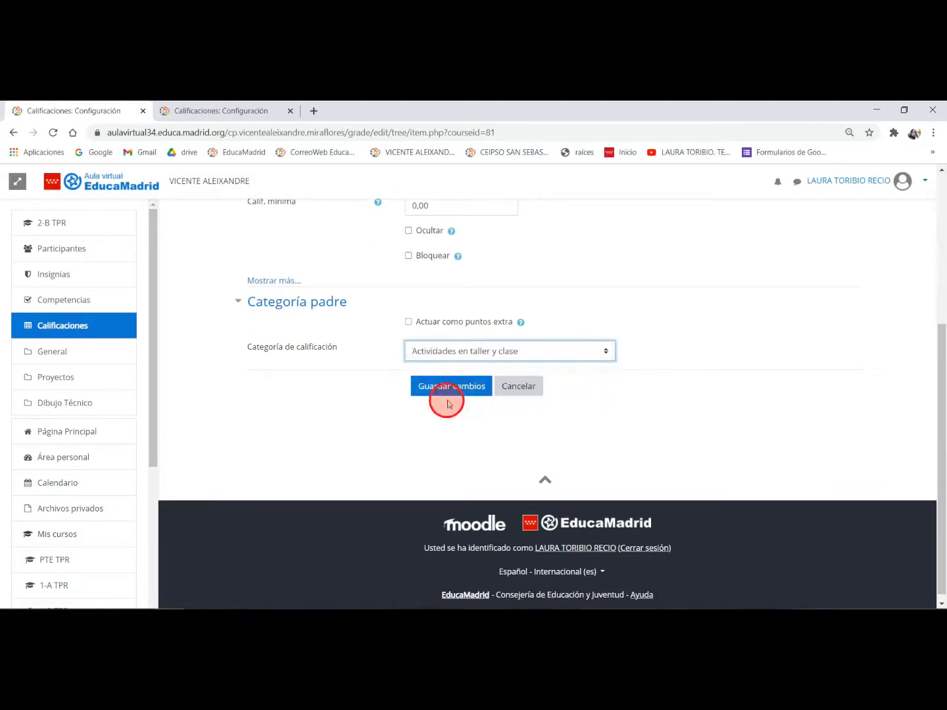
click(459, 392)
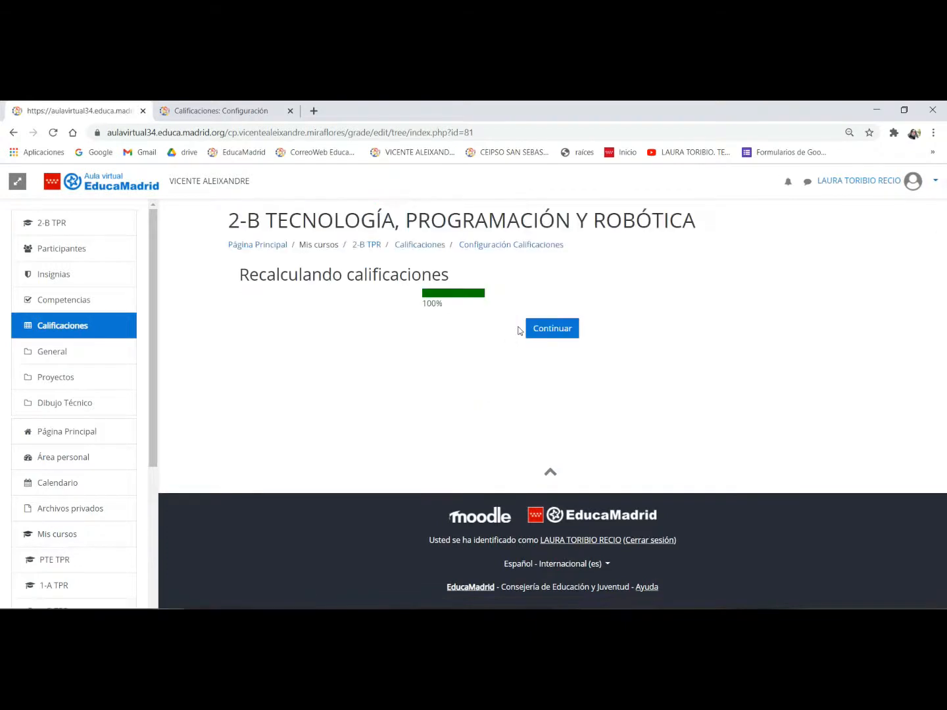
click(545, 330)
scroll(545, 334, down, 4)
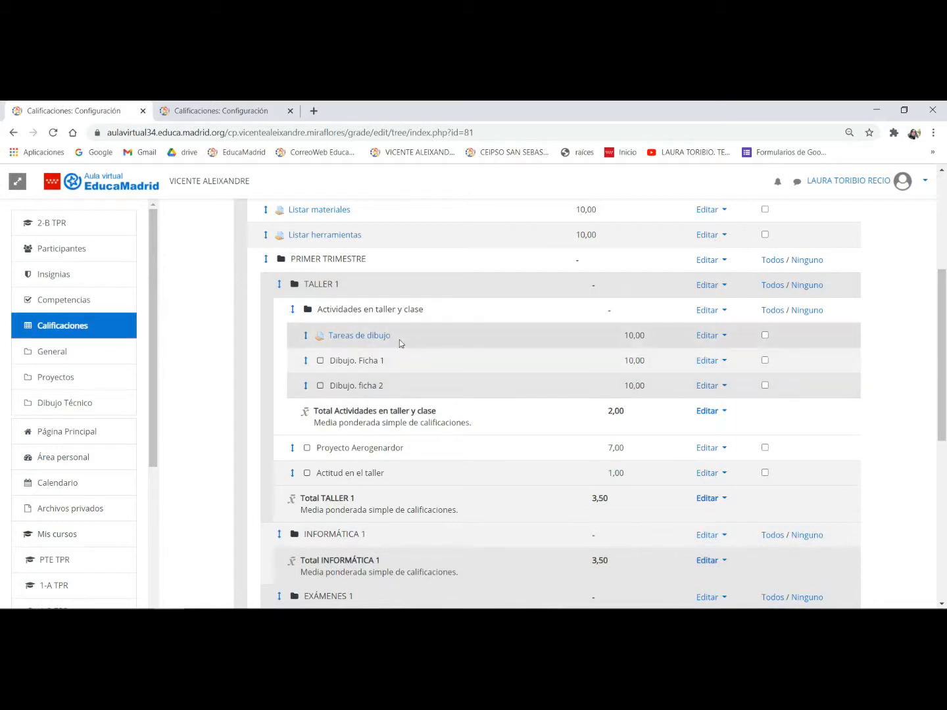
drag(352, 309, 429, 311)
click(376, 313)
- Start a new grade category and name it Actividades en Informática
scroll(533, 387, down, 3)
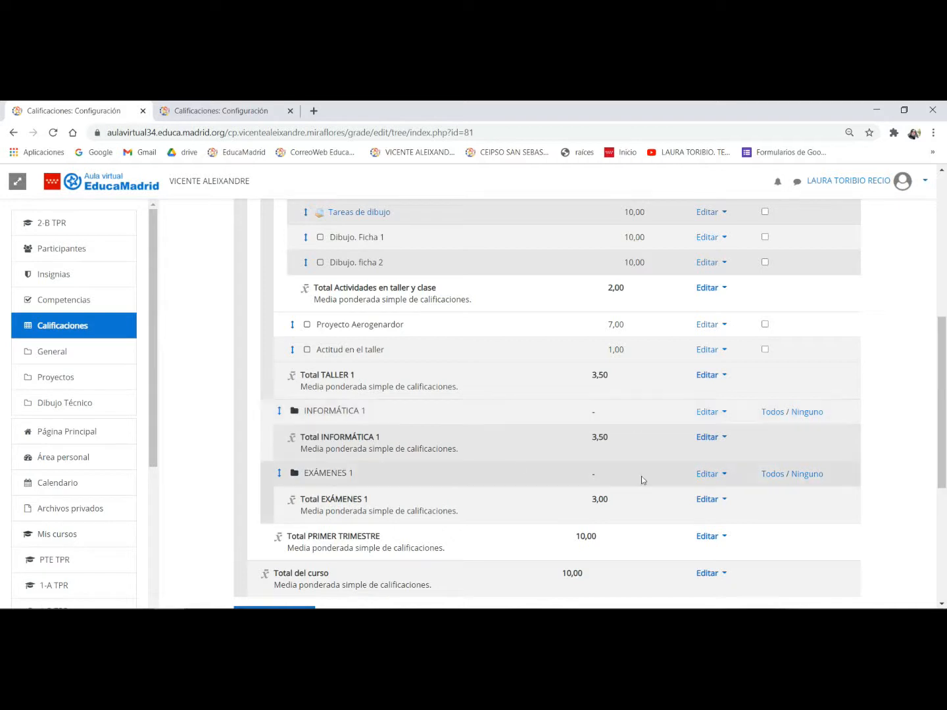
scroll(640, 476, down, 5)
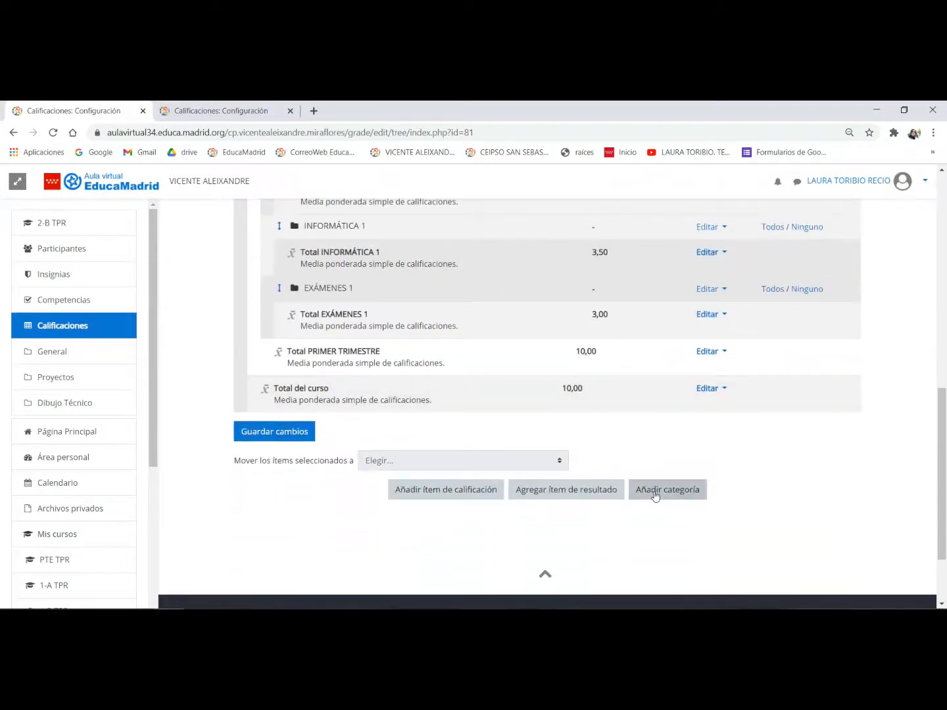
click(654, 494)
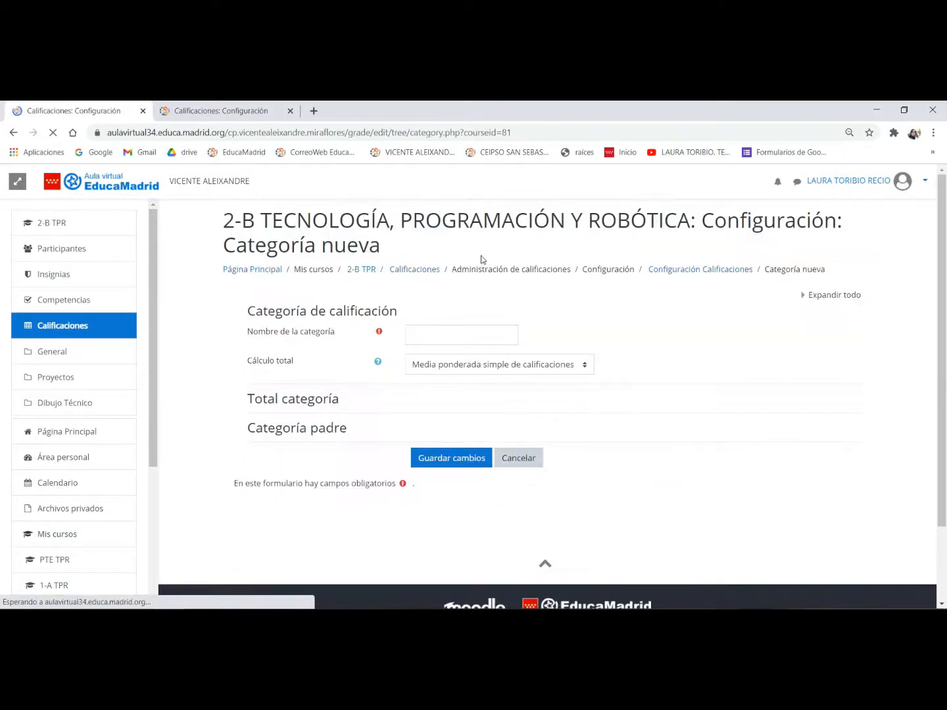
click(466, 331)
text(acti)
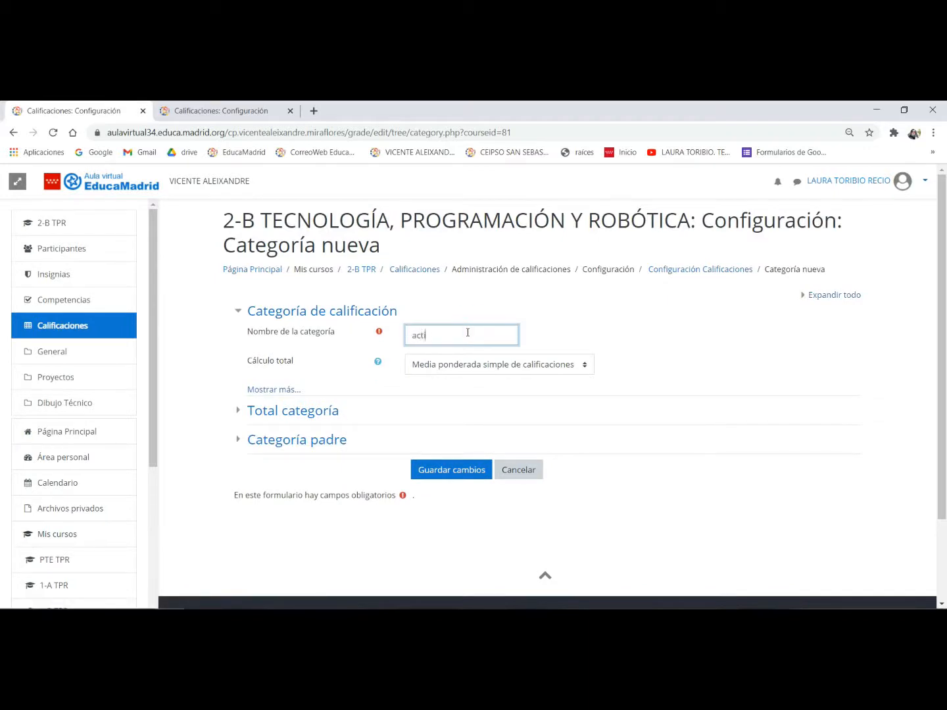
text(viad)
text(idades en)
text( Informática)
click(416, 336)
key(BackSpace)
text(A)
- Give Actividades en Informática a maximum grade of 2 and save it under the INFORMÁTICA 1 parent category
click(309, 411)
double_click(447, 491)
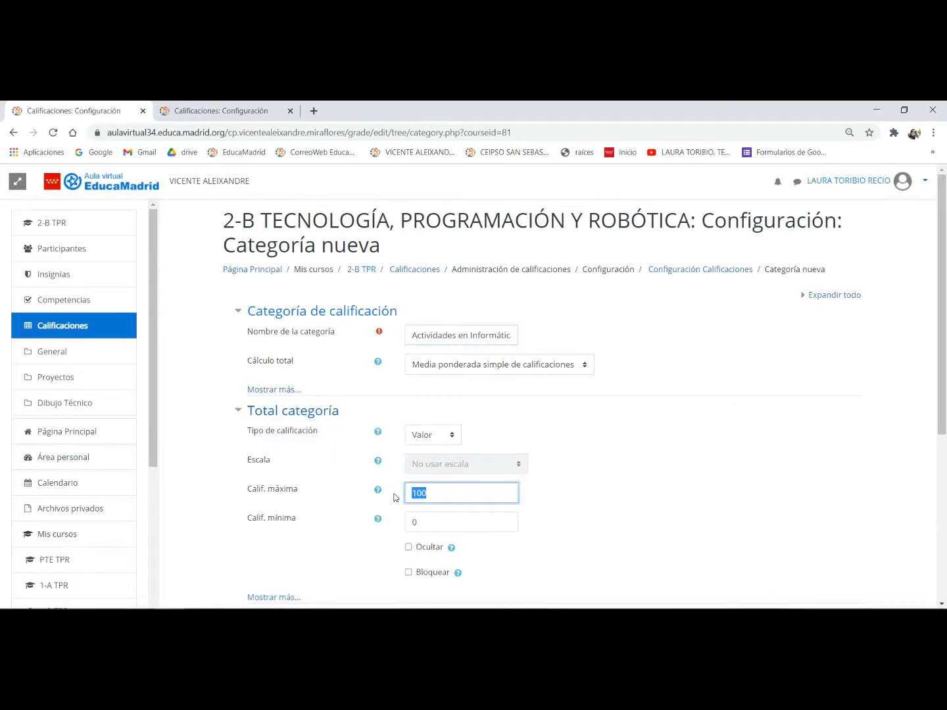
text(2)
scroll(394, 493, down, 3)
click(314, 434)
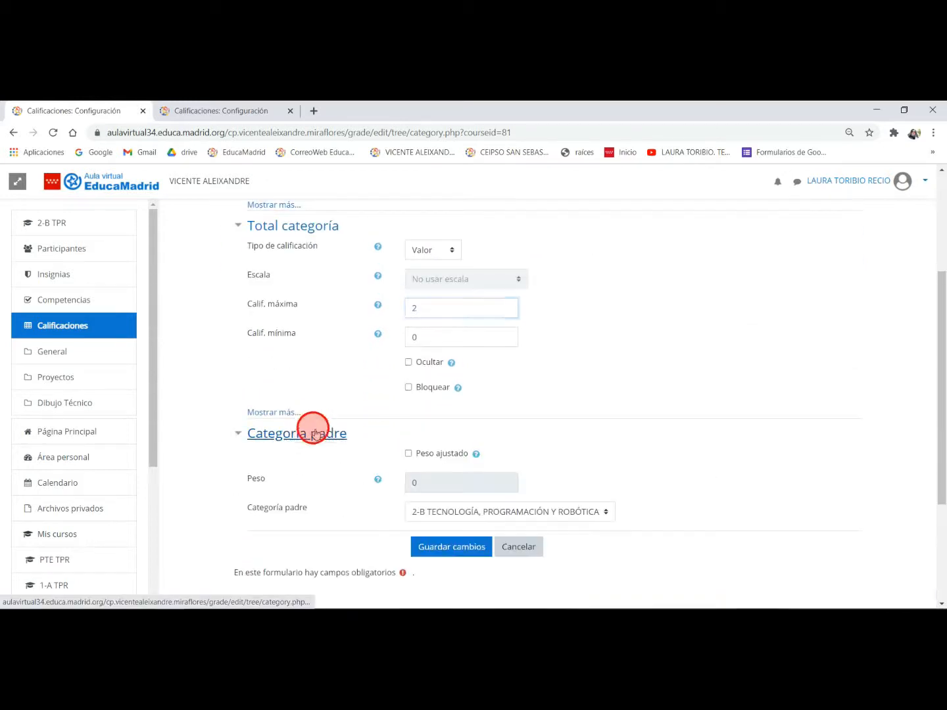
click(483, 512)
click(453, 563)
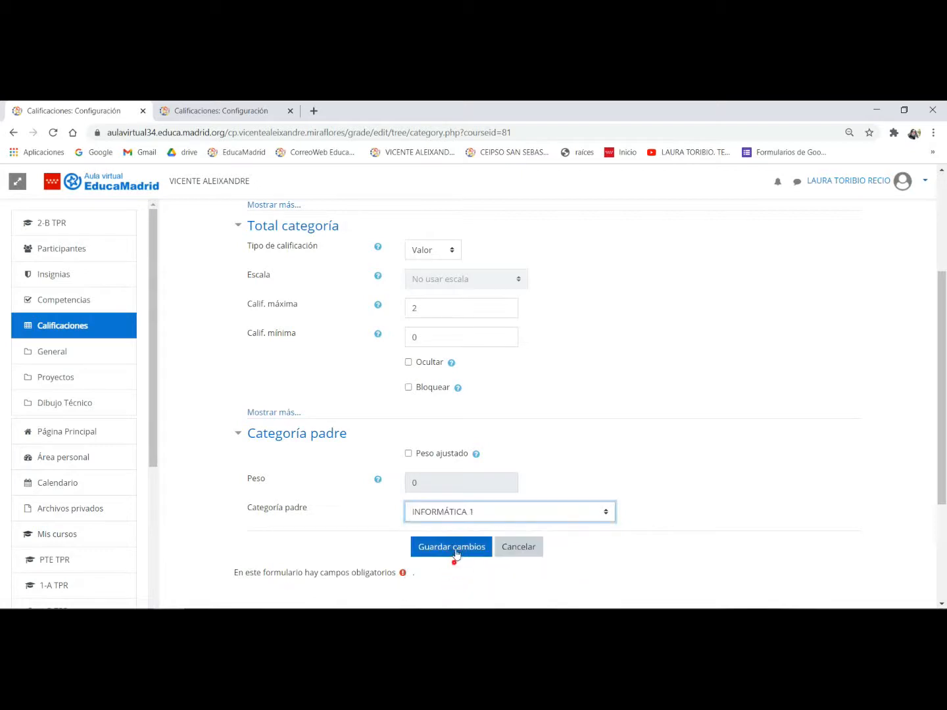
click(453, 547)
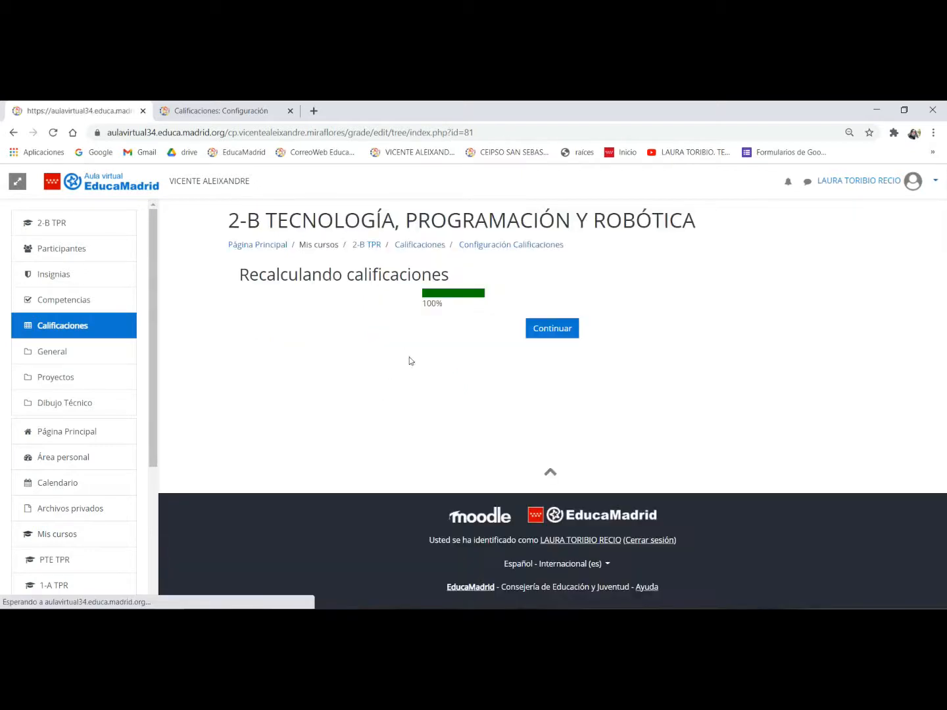
click(553, 328)
- Check the Informática weights in the criterios.jpg image in Fotos, and return to the gradebook setup in Chrome
scroll(447, 369, down, 2)
scroll(447, 373, down, 5)
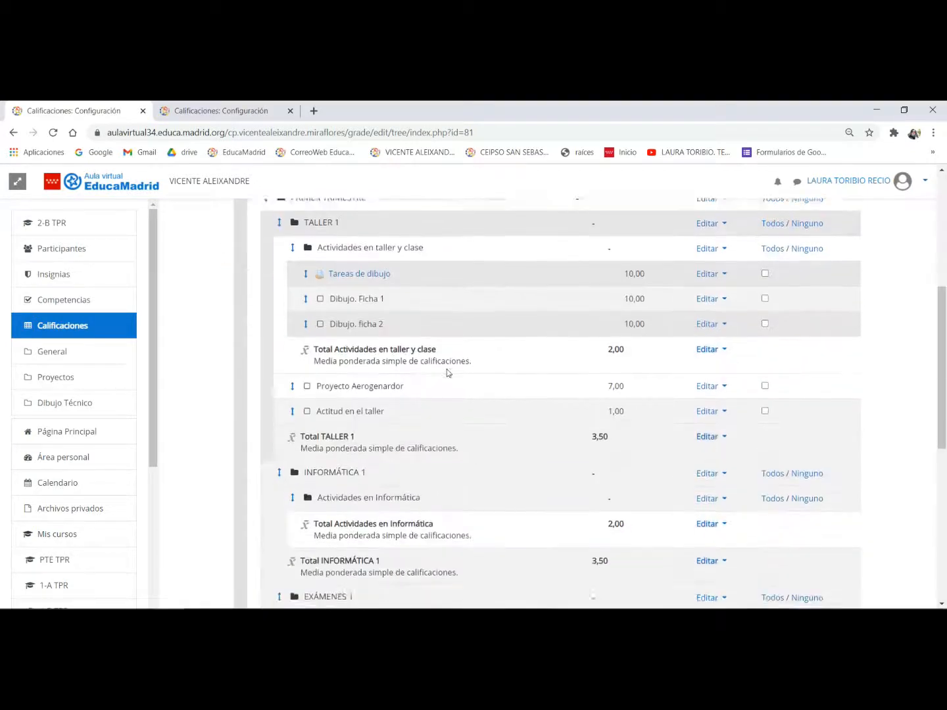
scroll(551, 410, down, 2)
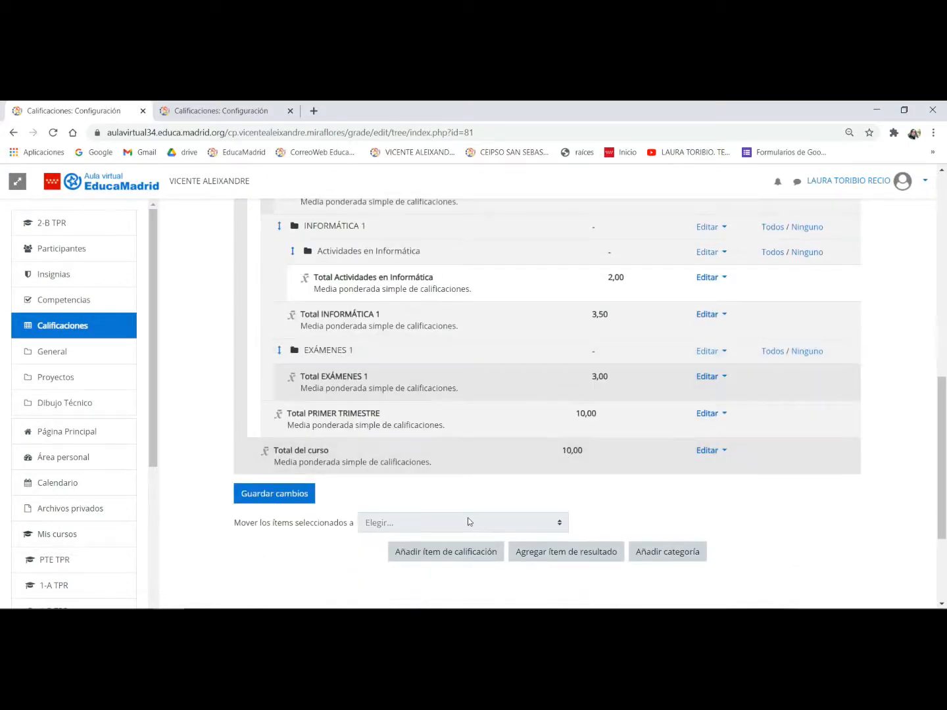
click(463, 619)
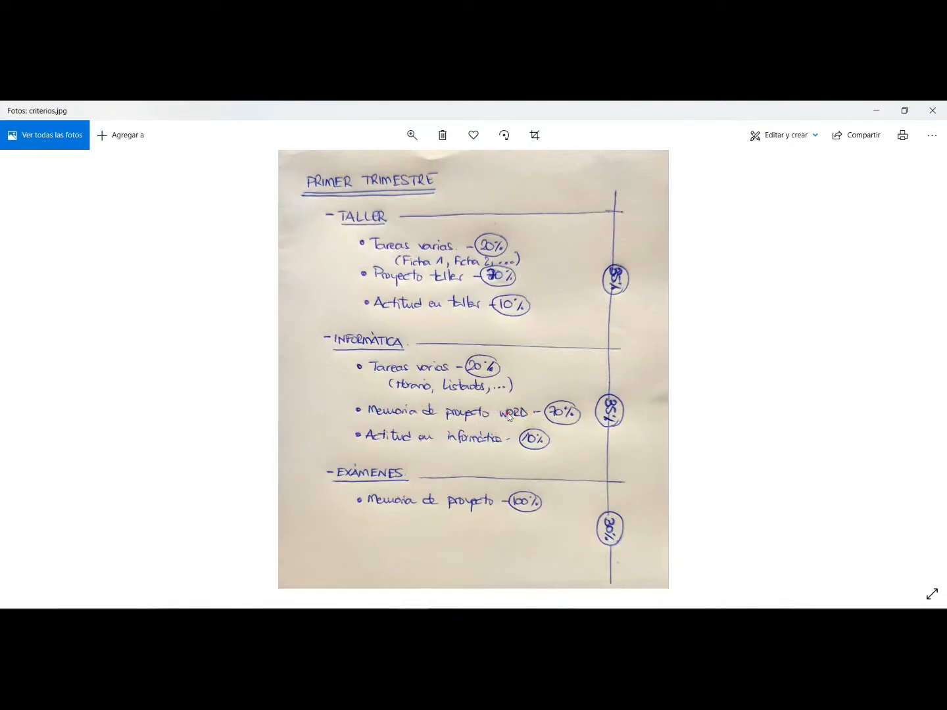
click(495, 440)
click(212, 617)
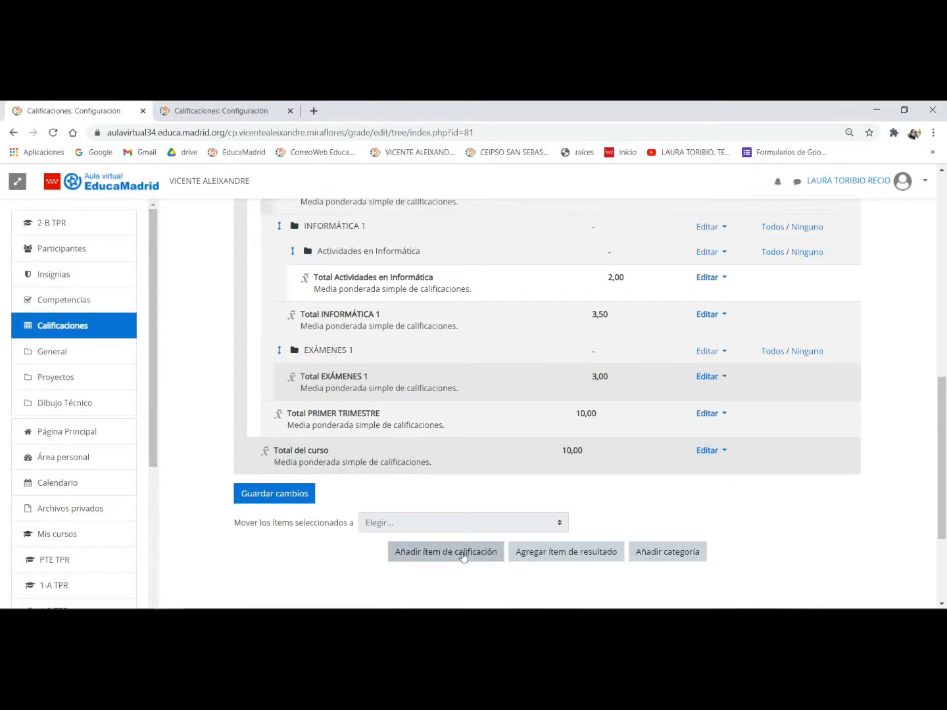
- Start a new grade item and name it Memoria de Proyecto en informática
click(461, 552)
click(414, 331)
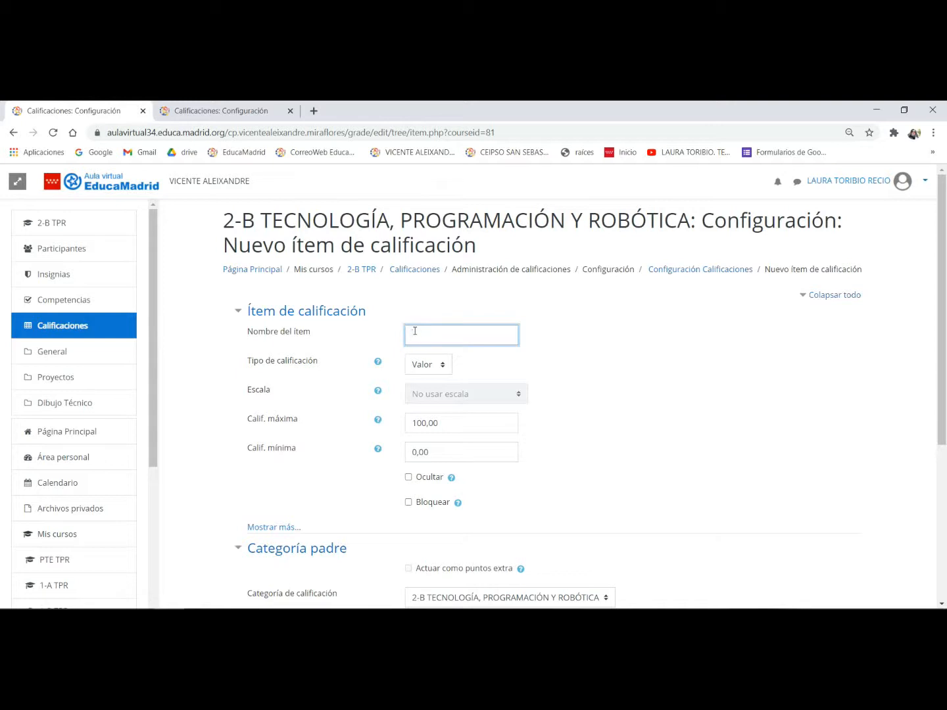
text(Memoria de)
text( Proyect)
text(o en inf)
text(orm)
text(ática)
- Give Memoria de Proyecto en informática a maximum grade of 7 and save it under the INFORMÁTICA 1 category
double_click(450, 421)
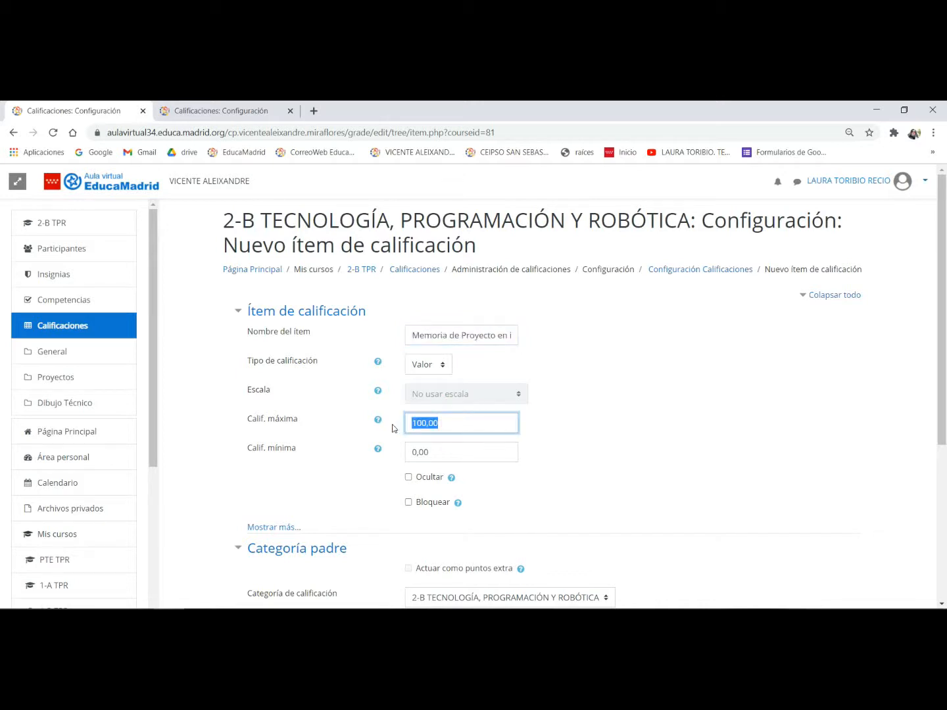
text(7)
scroll(444, 454, down, 3)
click(469, 412)
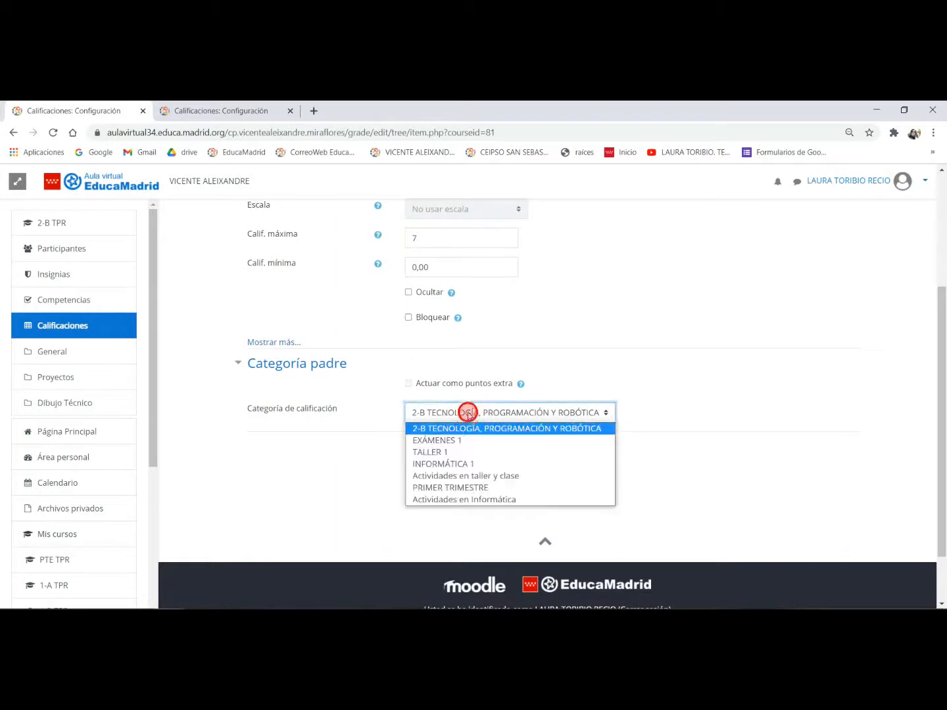
click(455, 465)
click(457, 447)
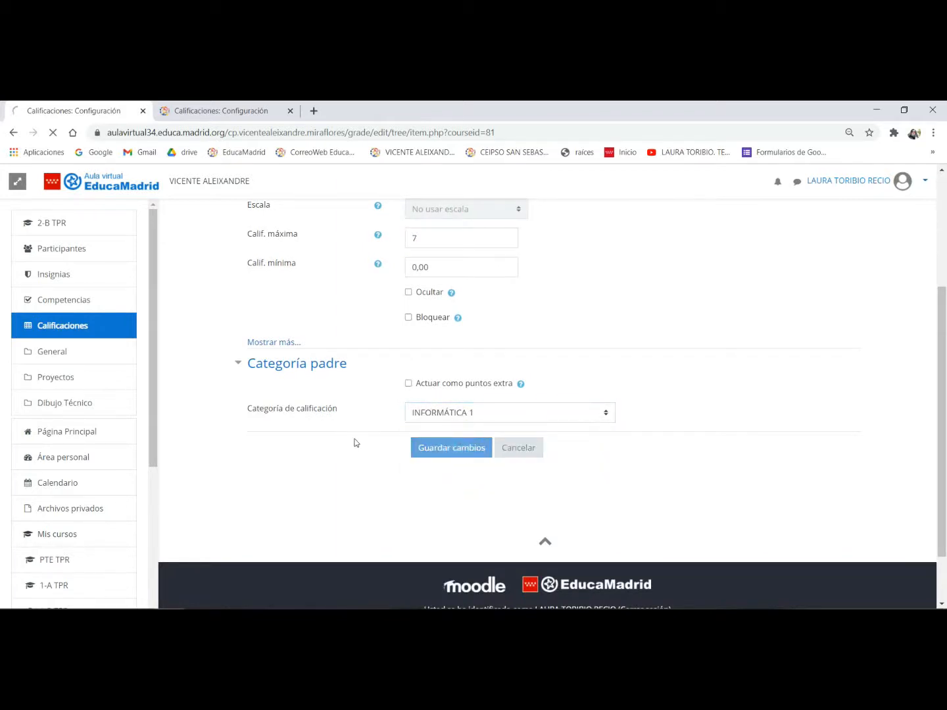
click(552, 330)
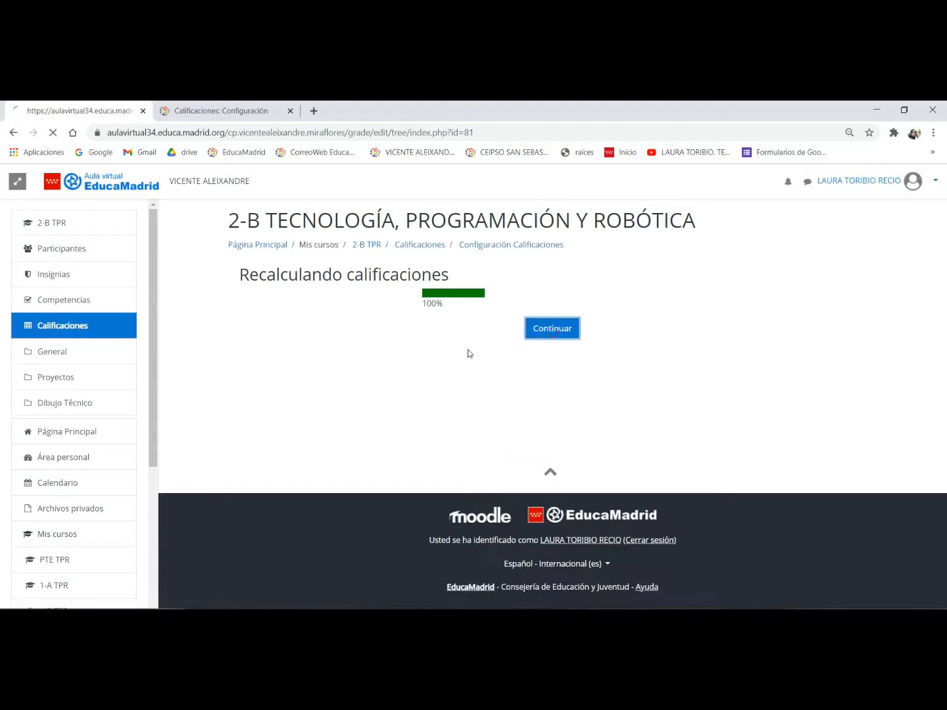
scroll(482, 348, down, 8)
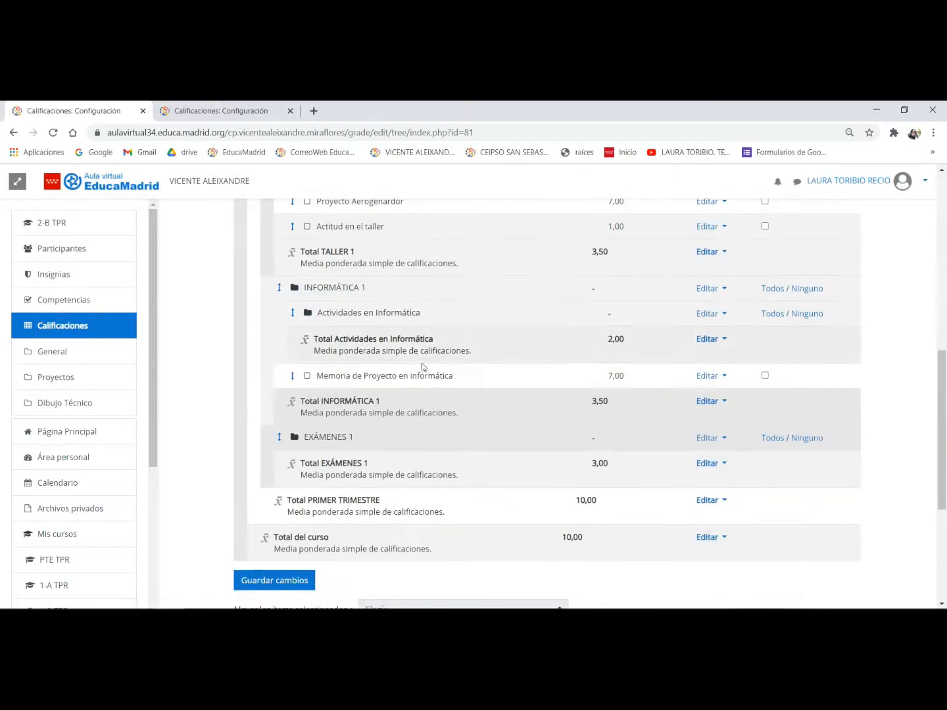
- Start a new grade item and name it Actitud en informática
scroll(444, 483, down, 2)
click(431, 513)
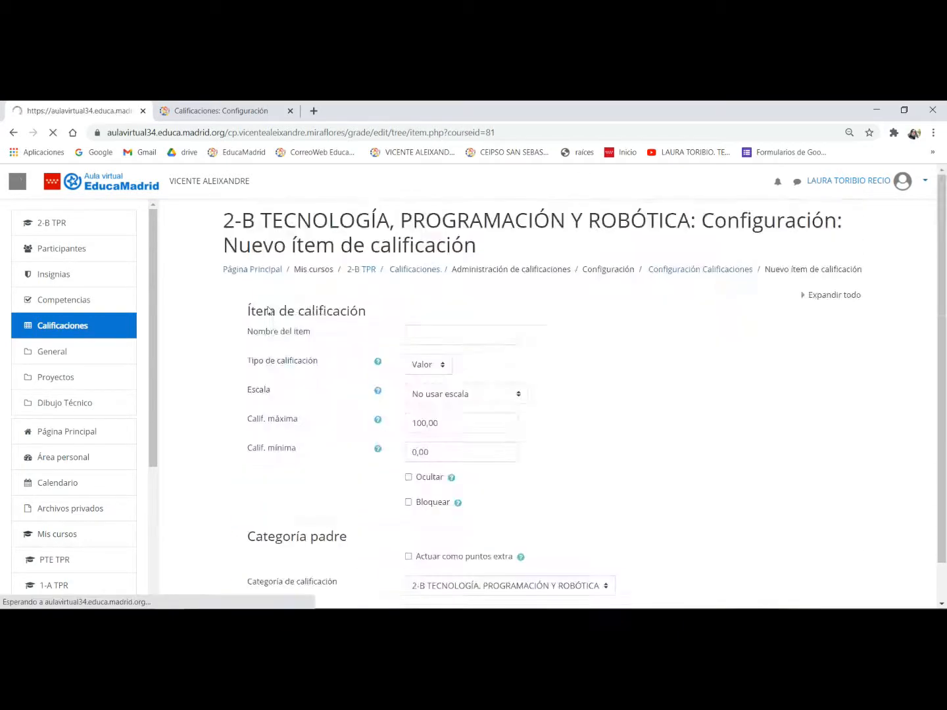
click(447, 336)
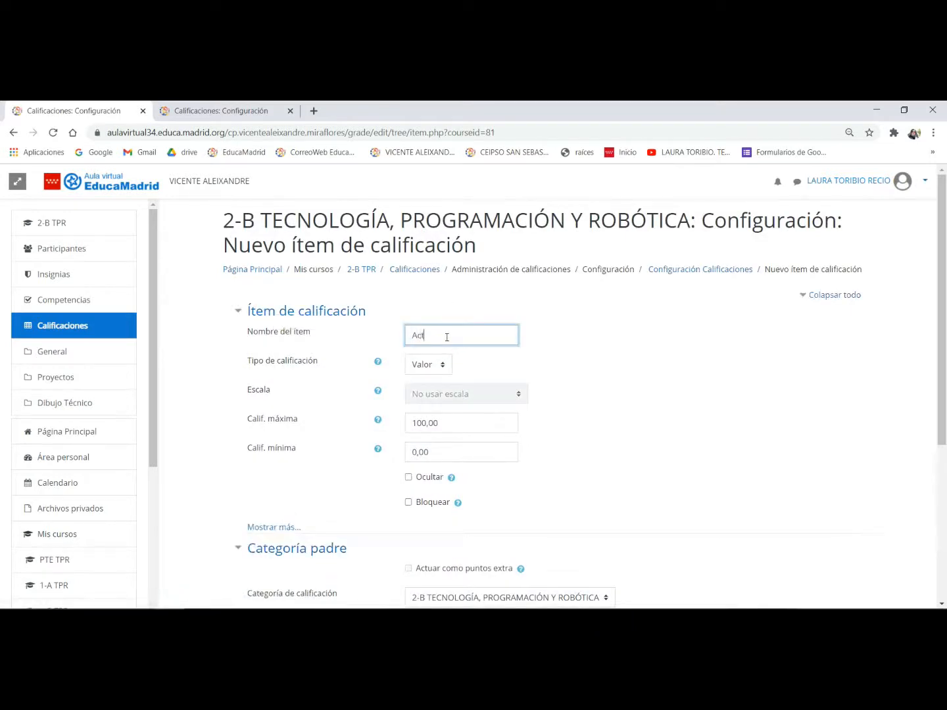
text(Actitud en informática)
- Give Actitud en informática a maximum grade of 1 and save it under the INFORMÁTICA 1 category
double_click(452, 426)
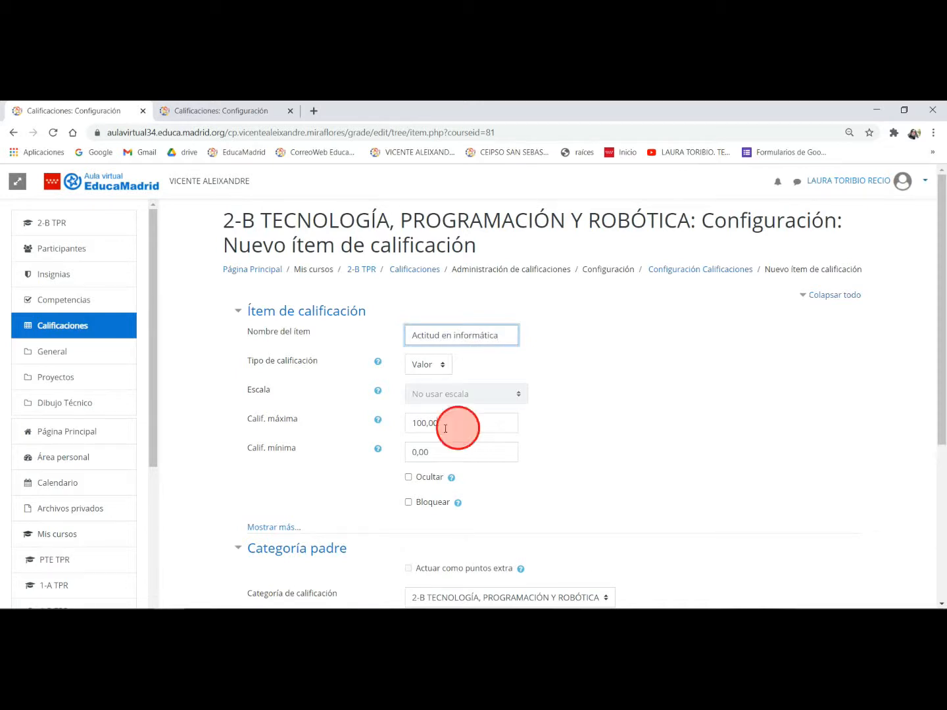
text(1)
scroll(446, 458, down, 2)
scroll(447, 459, down, 1)
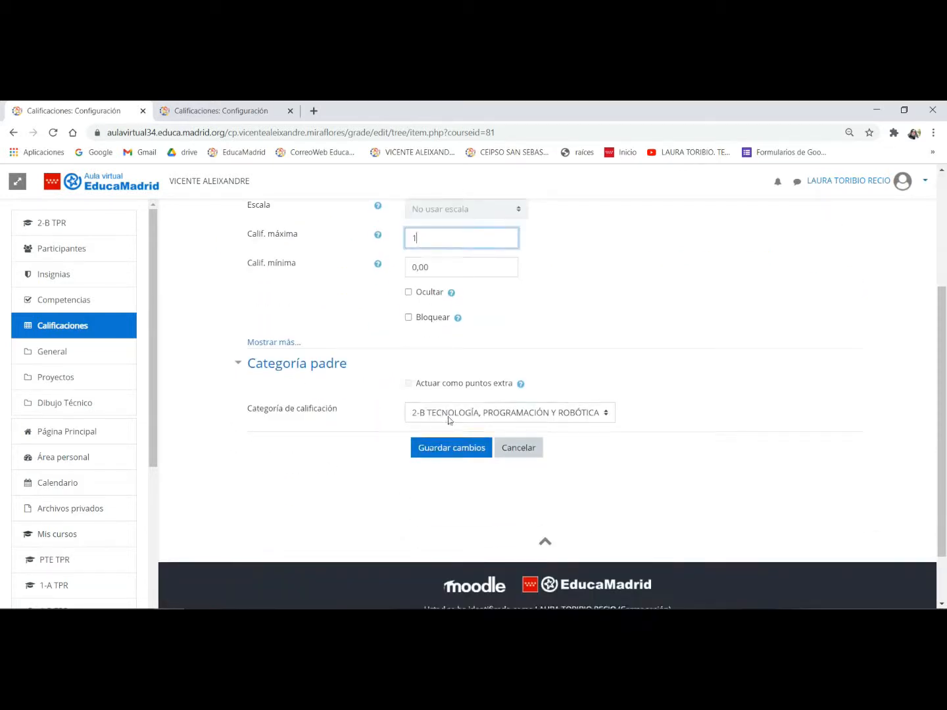
click(448, 412)
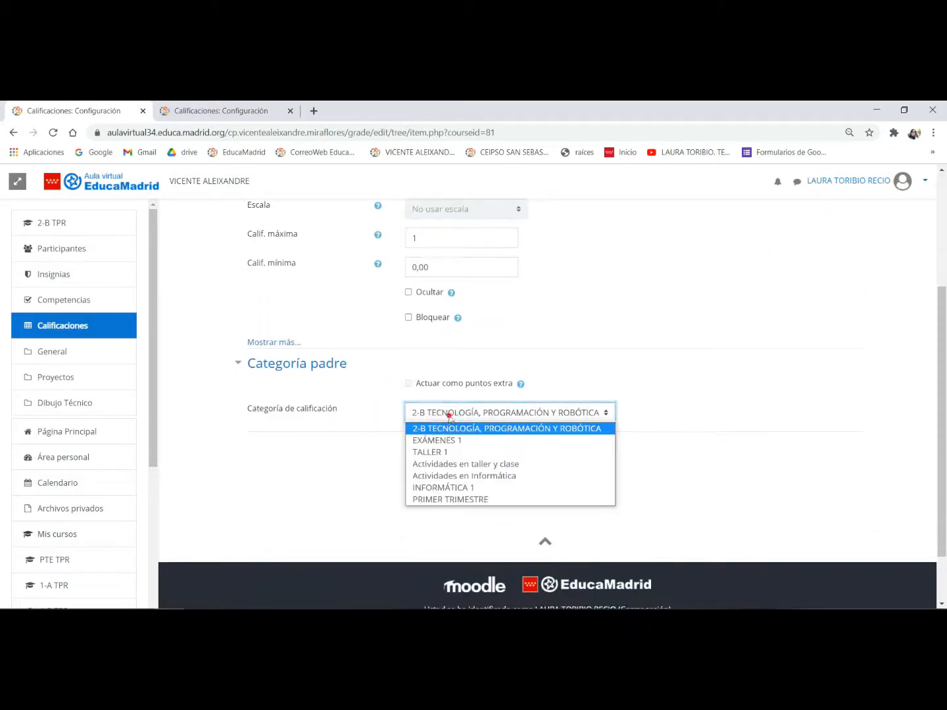
click(444, 488)
click(451, 448)
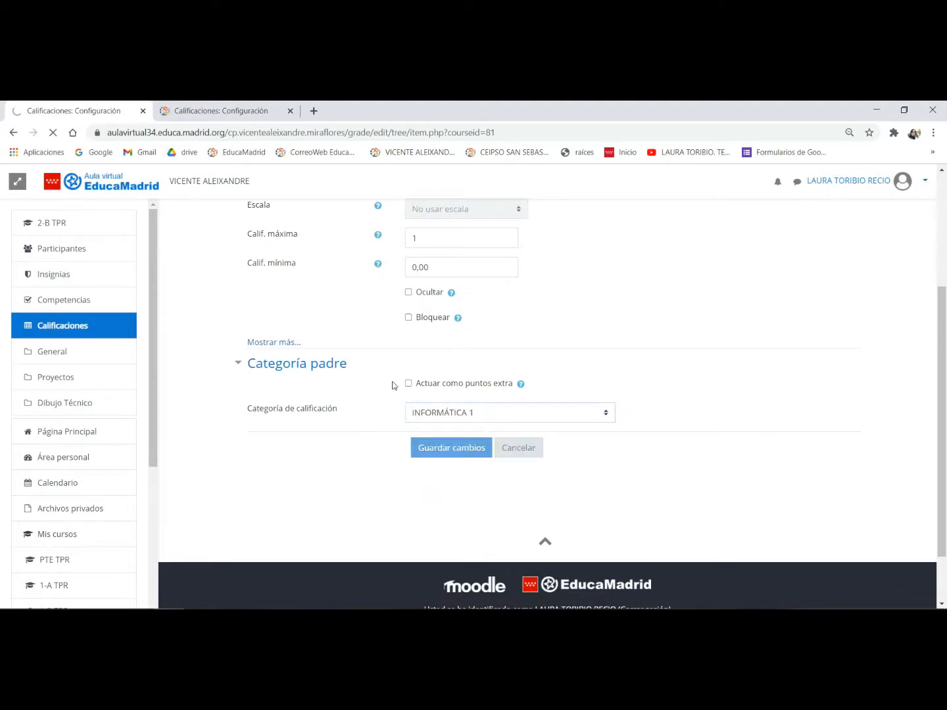
click(556, 329)
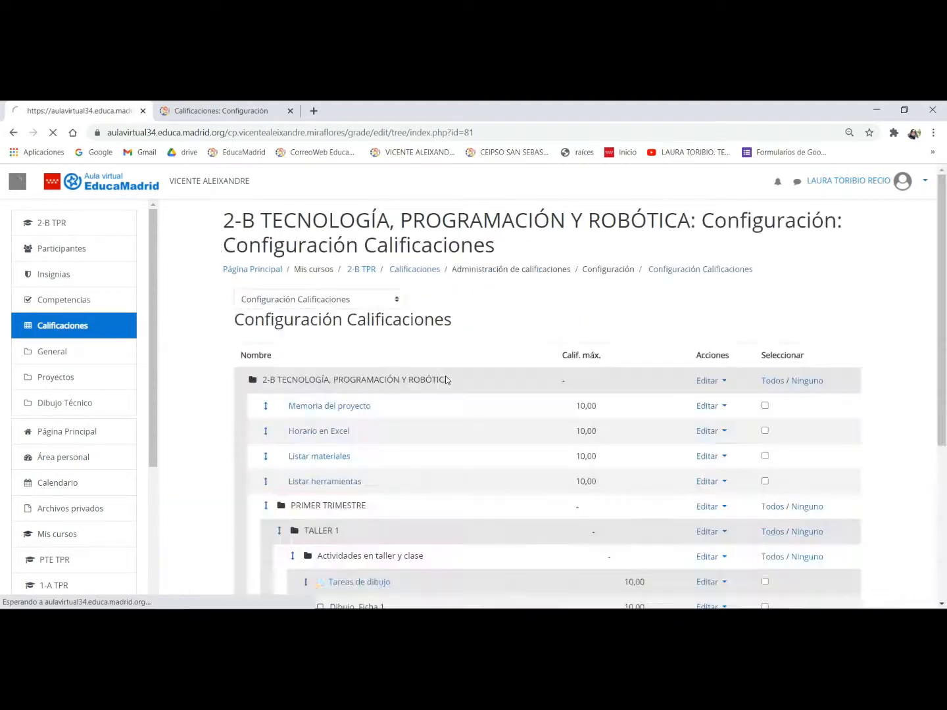
- Move the Horario en Excel task into the Actividades en Informática subcategory of INFORMÁTICA 1
scroll(447, 376, down, 7)
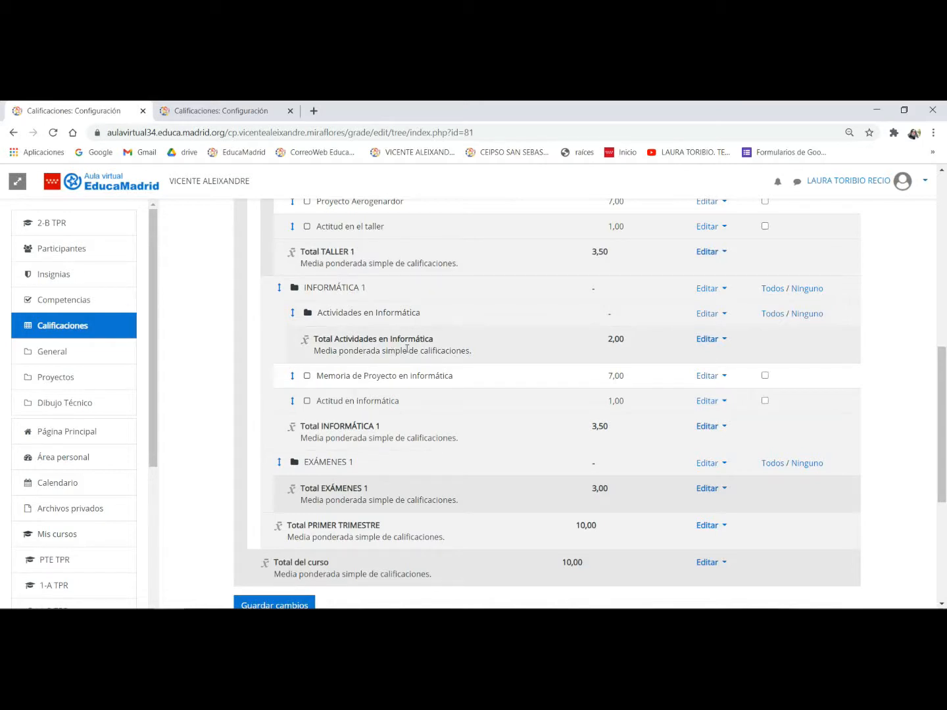
scroll(384, 340, up, 6)
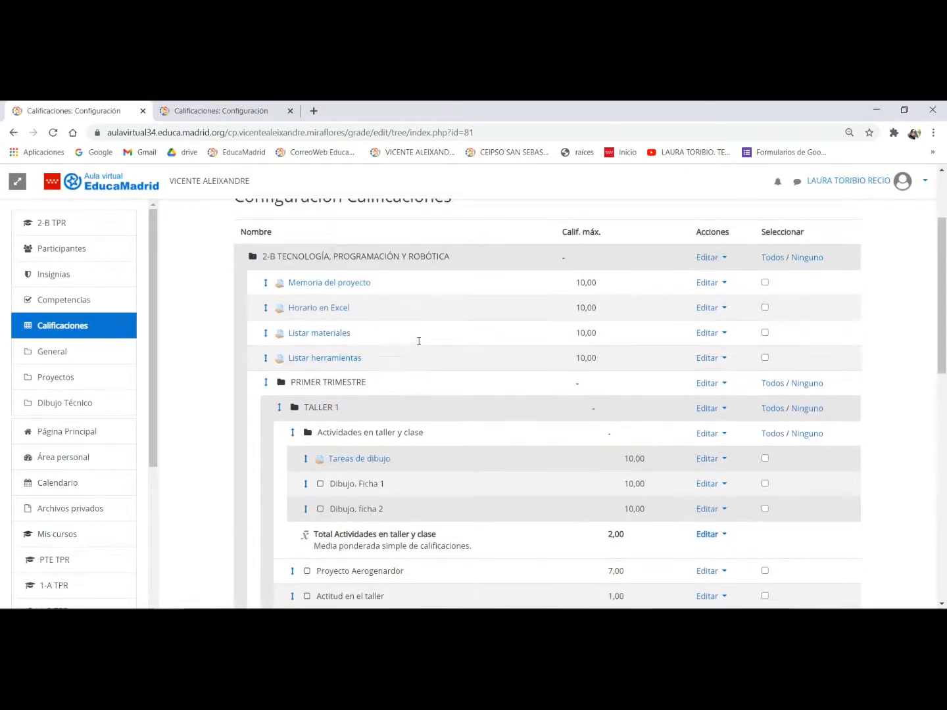
click(265, 307)
scroll(465, 340, down, 7)
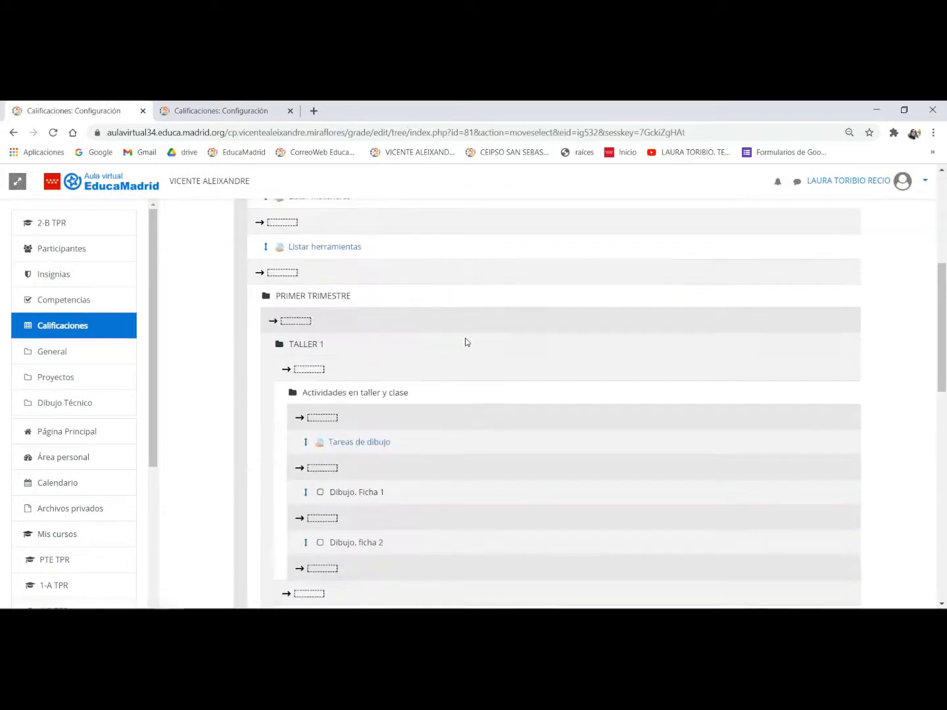
scroll(465, 342, down, 4)
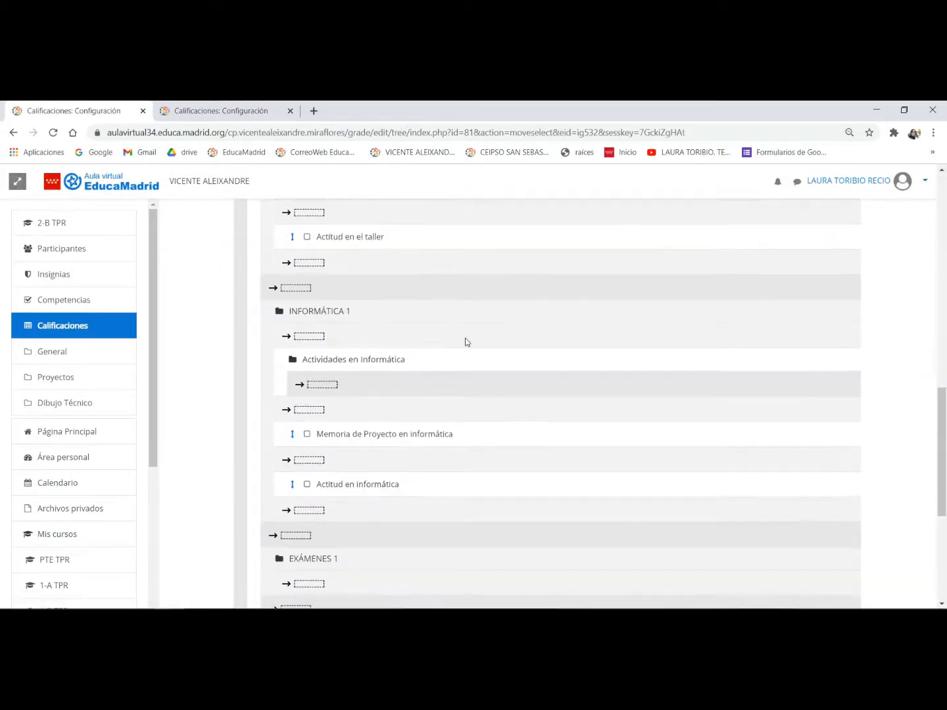
click(328, 385)
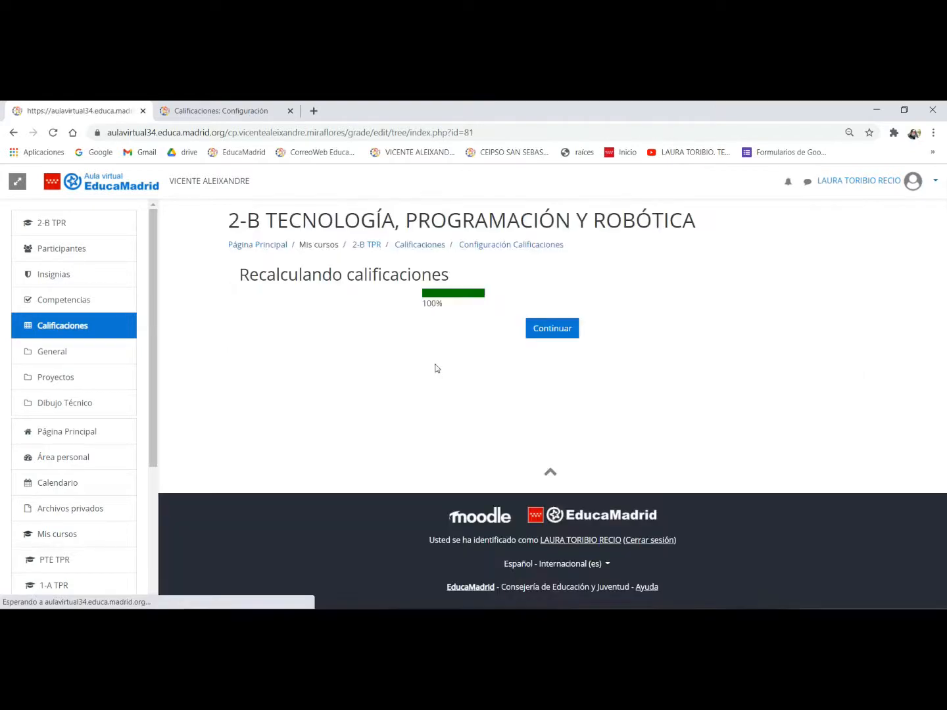
click(561, 328)
- Move the Listar materiales task into Actividades en Informática, directly after Horario en Excel
scroll(394, 343, down, 1)
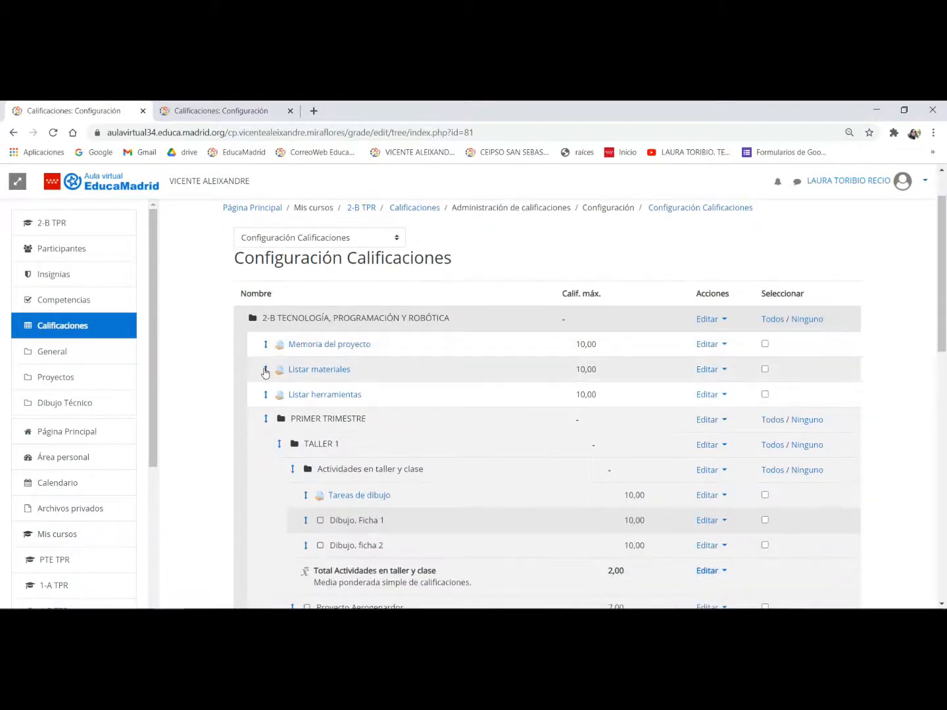
click(266, 370)
scroll(429, 369, down, 6)
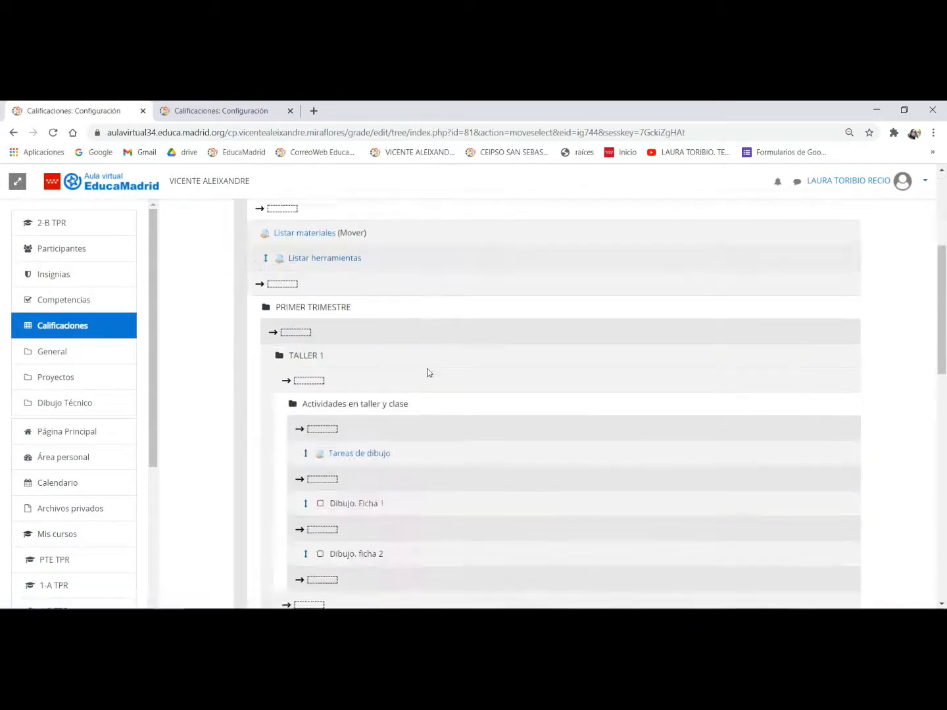
scroll(427, 369, down, 4)
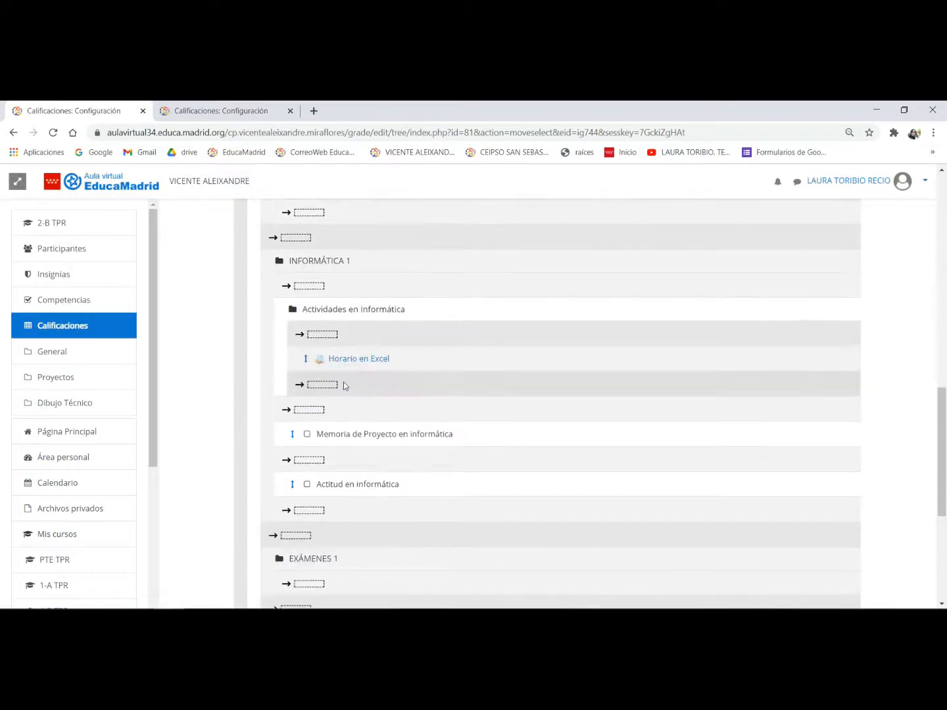
click(323, 385)
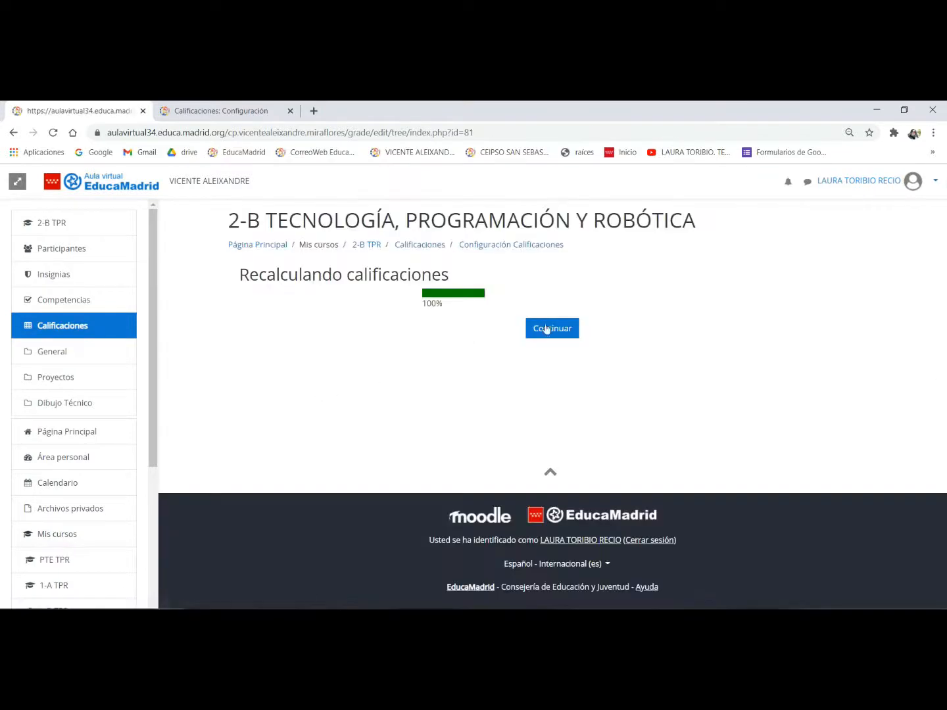
click(554, 329)
- Move the Listar herramientas task into Actividades en Informática, directly after Listar materiales
scroll(251, 355, down, 1)
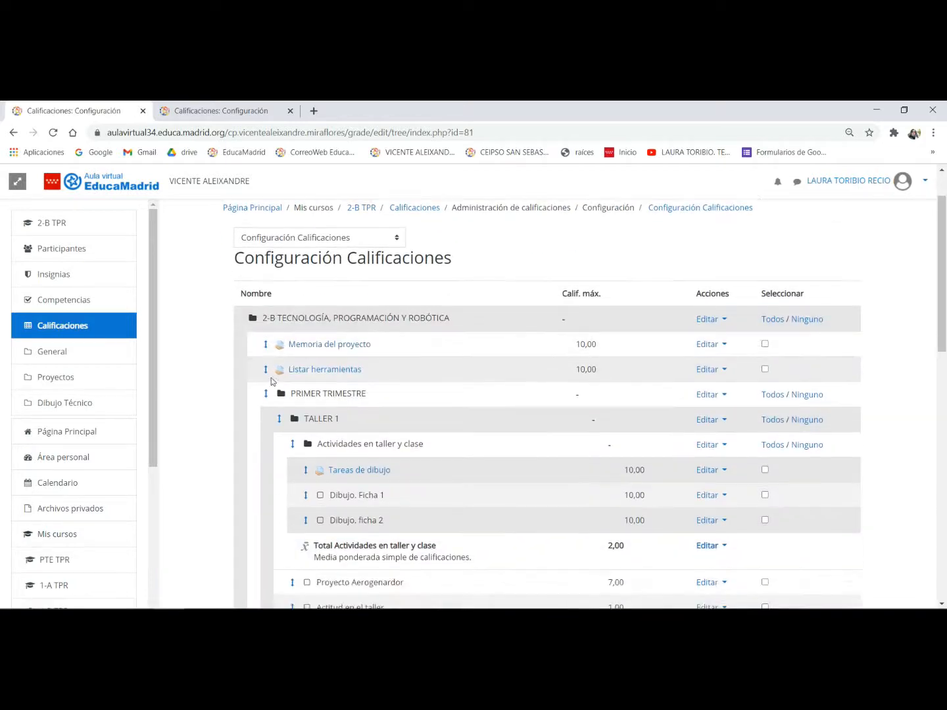
click(267, 372)
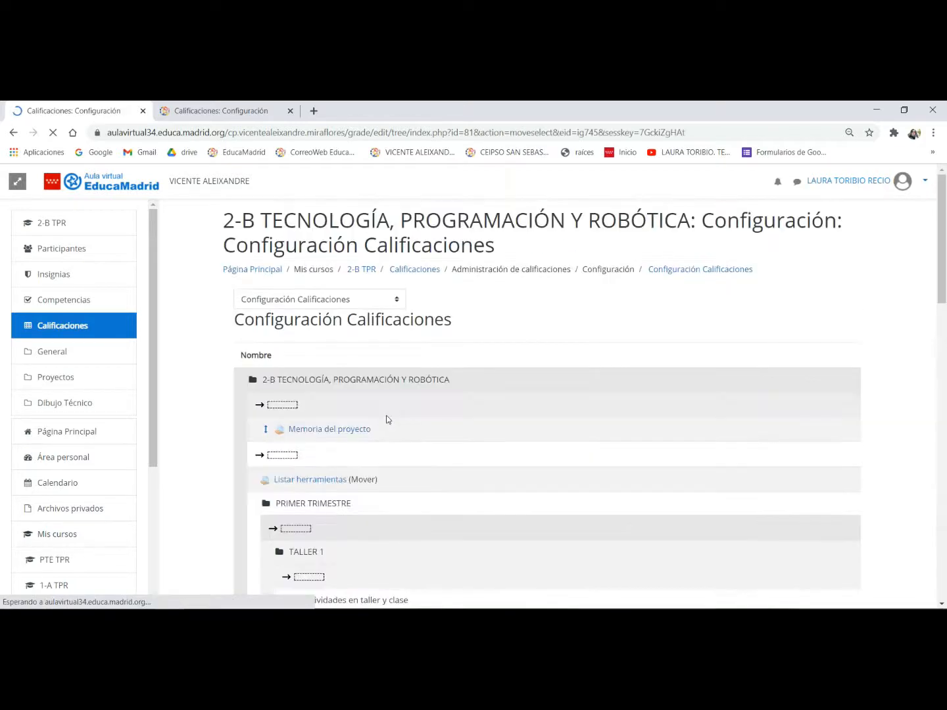
scroll(388, 413, down, 6)
scroll(390, 411, down, 5)
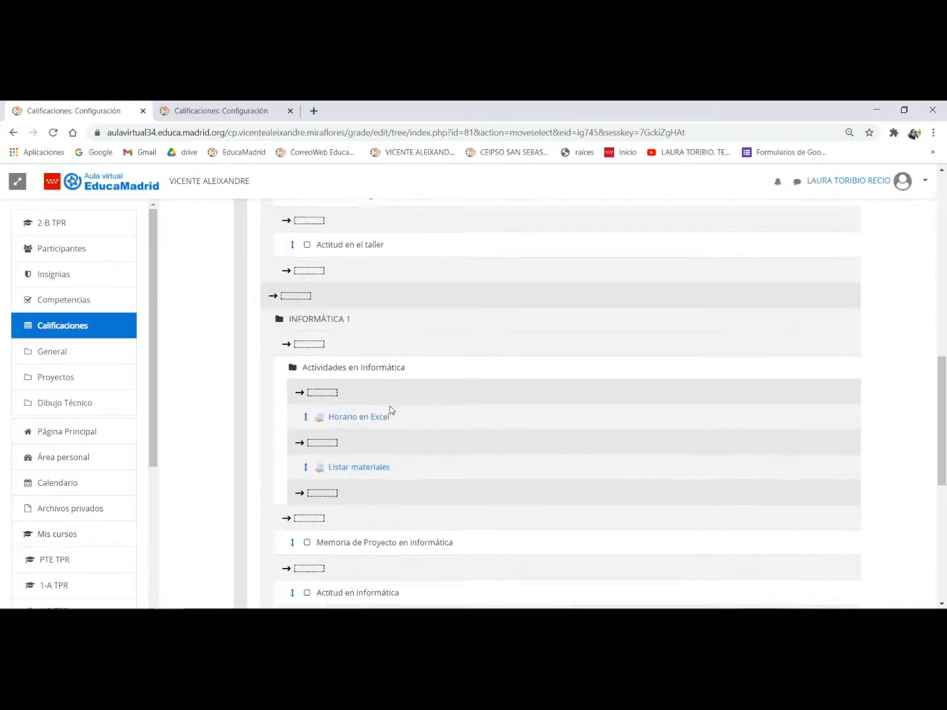
click(324, 322)
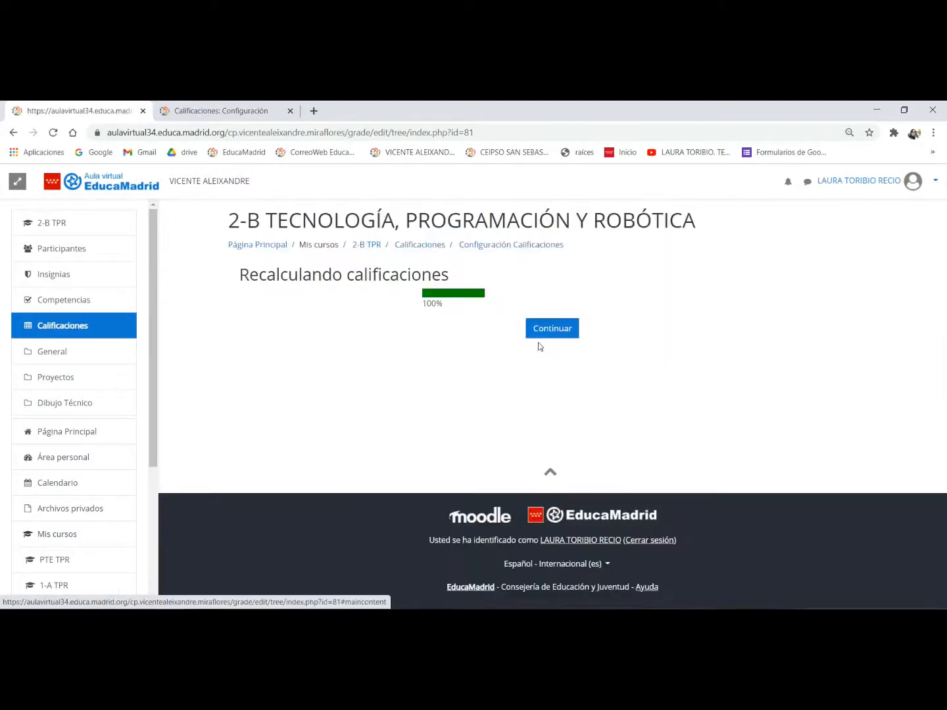
click(545, 329)
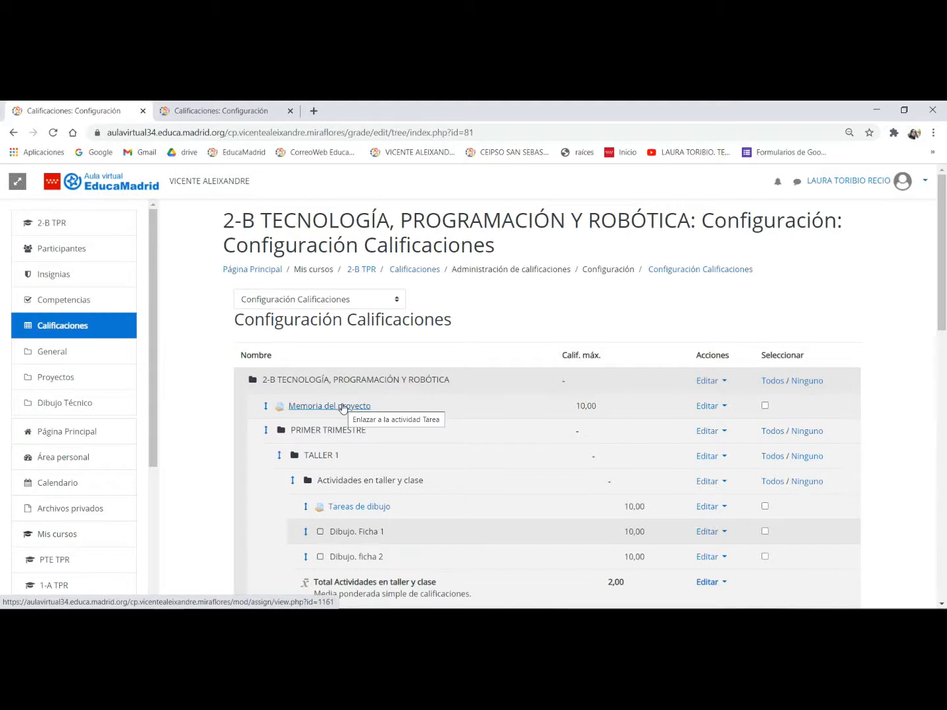
- Move the Memoria del proyecto task from the course's top level into the EXÁMENES 1 category
scroll(343, 409, down, 8)
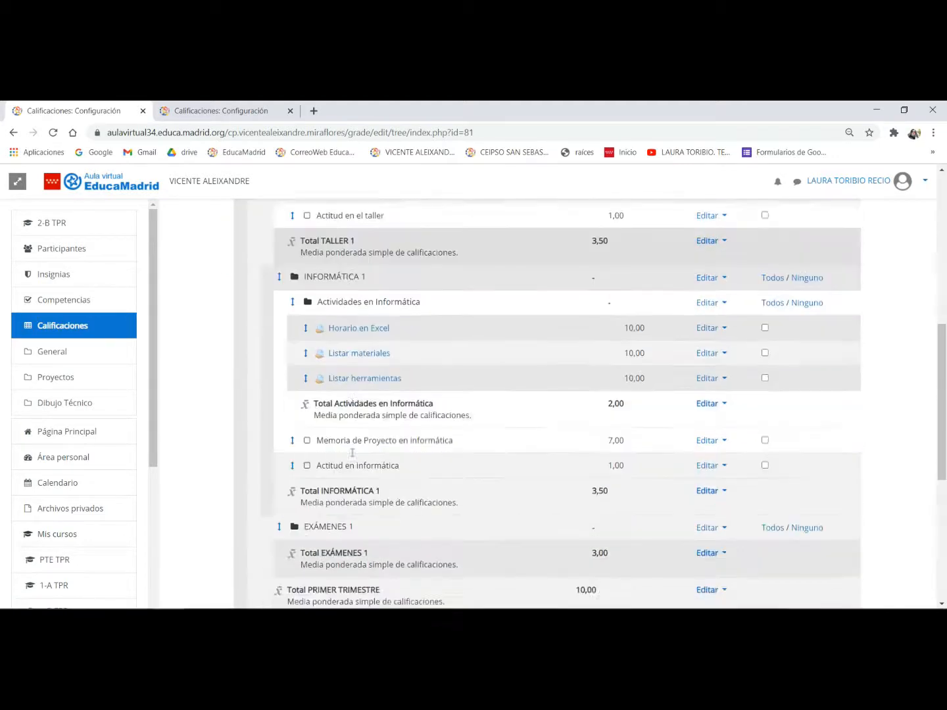
scroll(312, 456, down, 1)
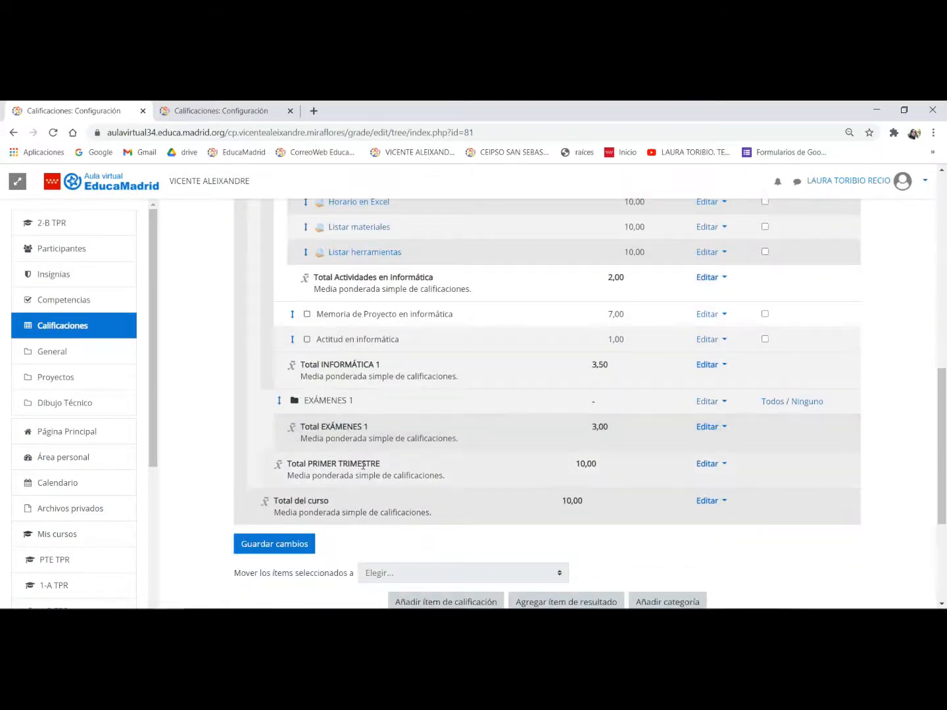
scroll(363, 466, up, 5)
scroll(363, 465, up, 2)
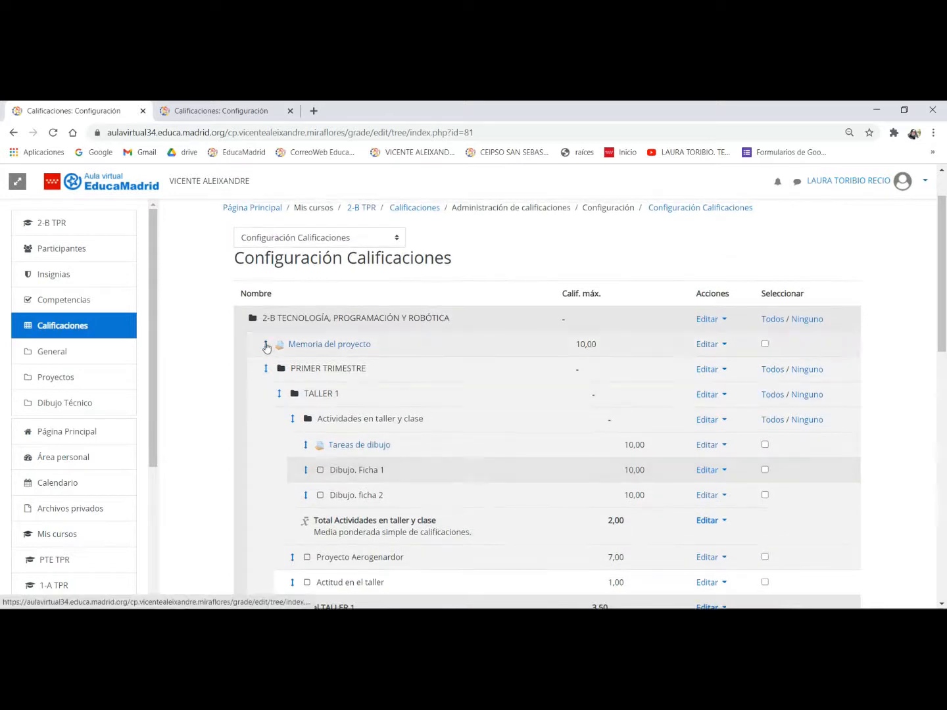
click(266, 345)
scroll(408, 380, down, 10)
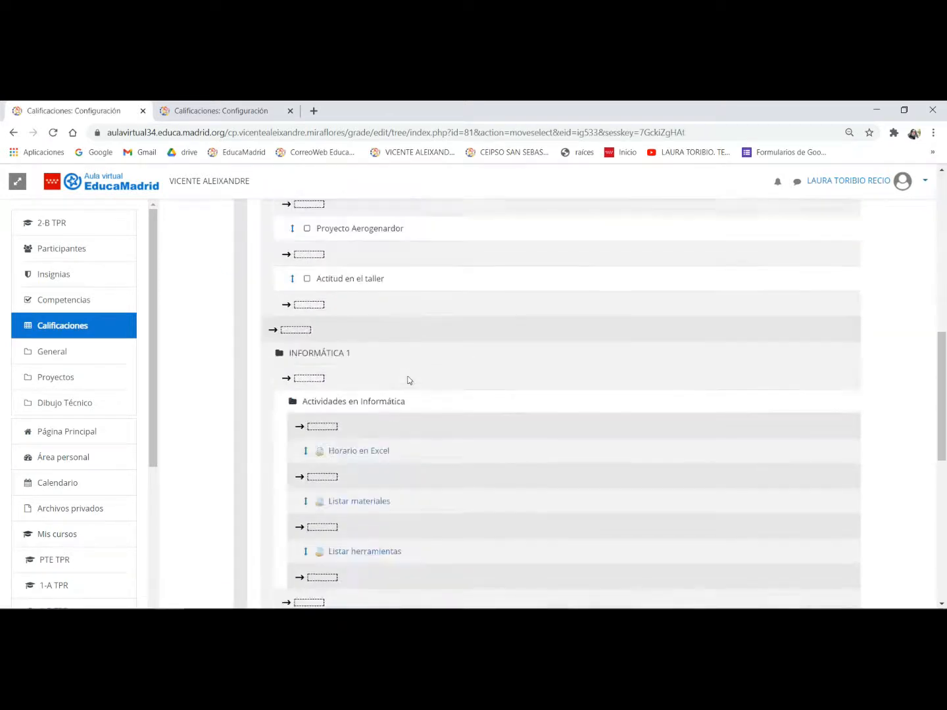
scroll(407, 380, down, 3)
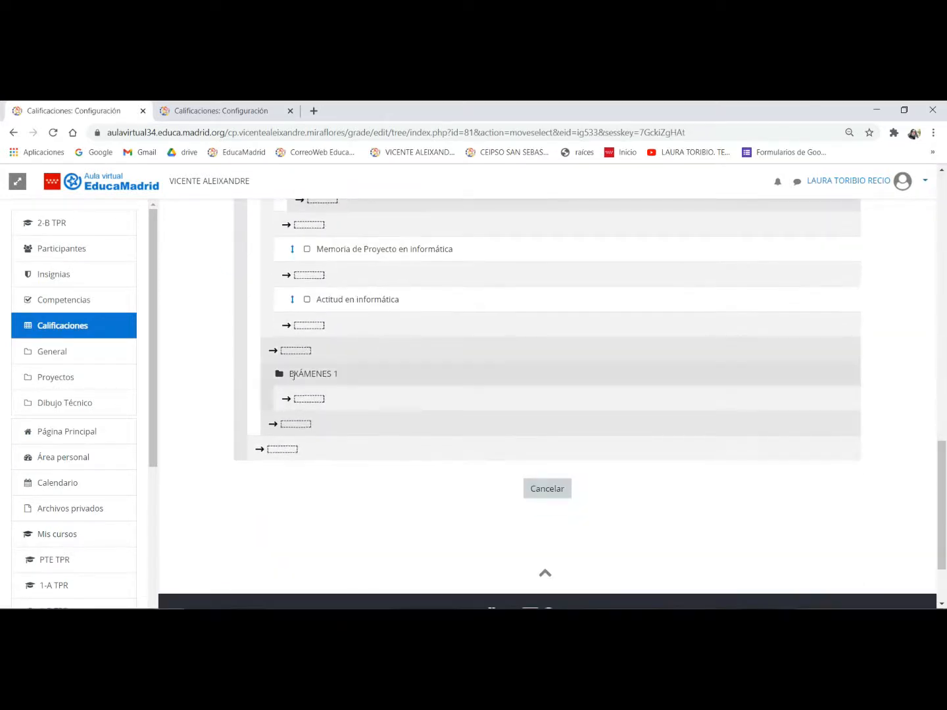
click(307, 401)
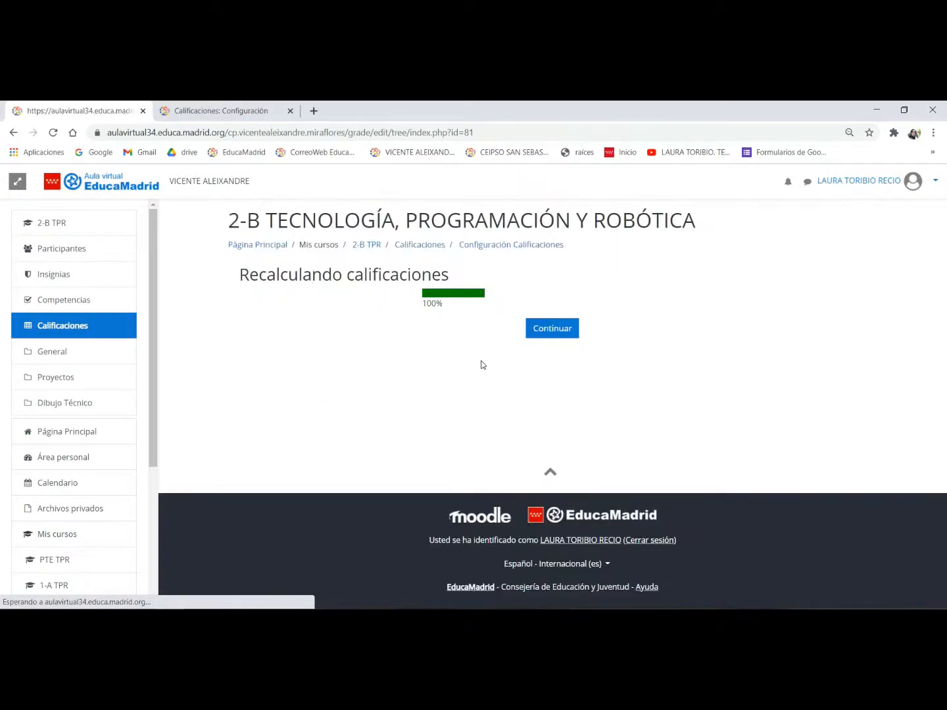
click(543, 328)
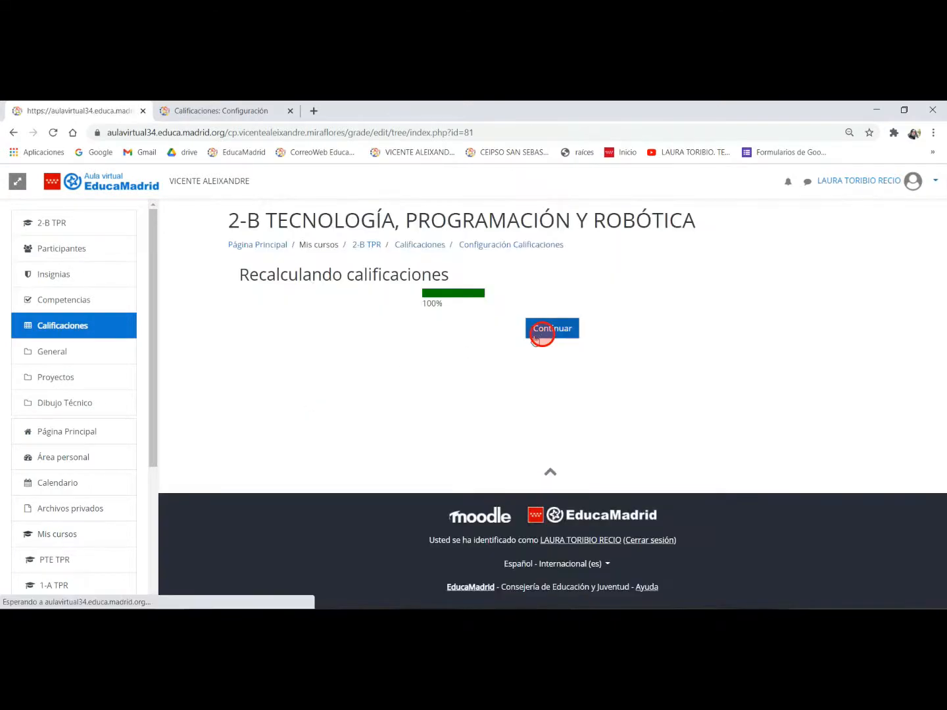
- Review the gradebook category tree and the tasks on the 2-B TPR course page, and open the course's grade report
scroll(448, 394, down, 3)
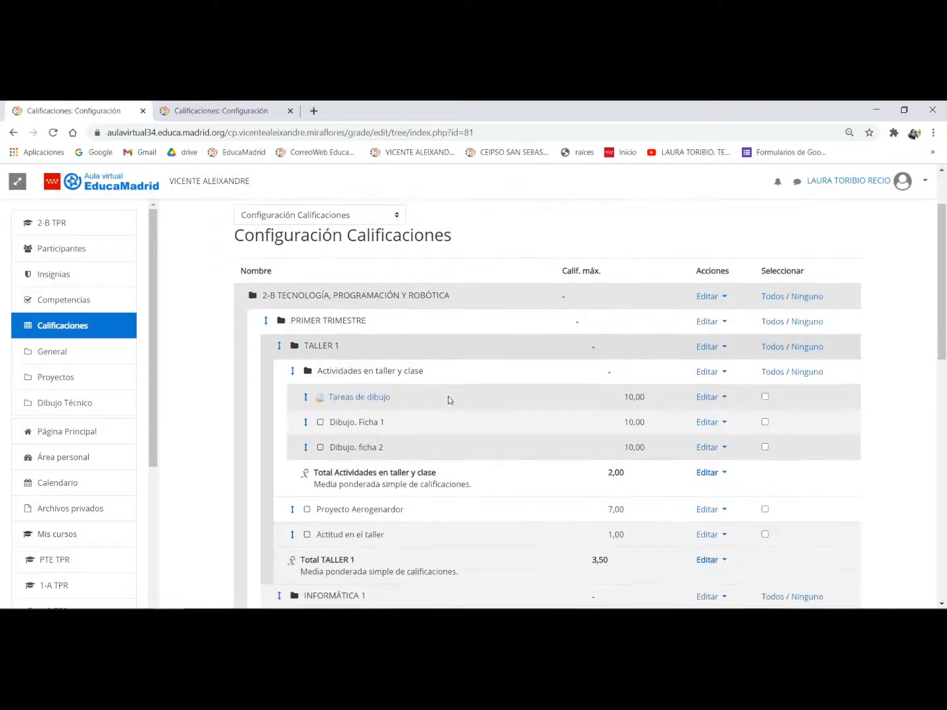
scroll(447, 398, down, 2)
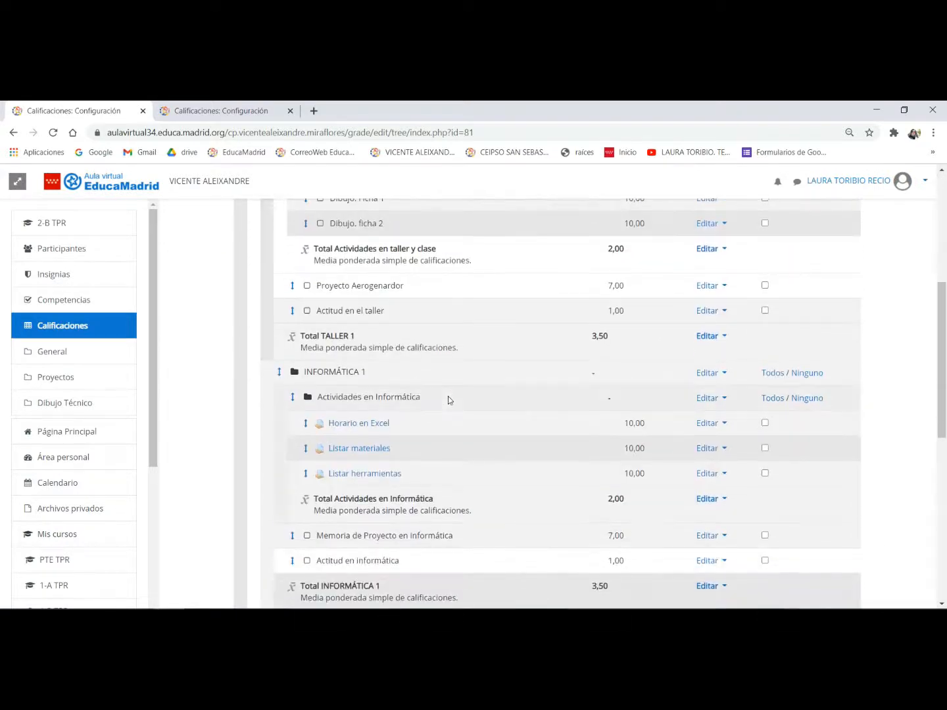
scroll(237, 370, up, 3)
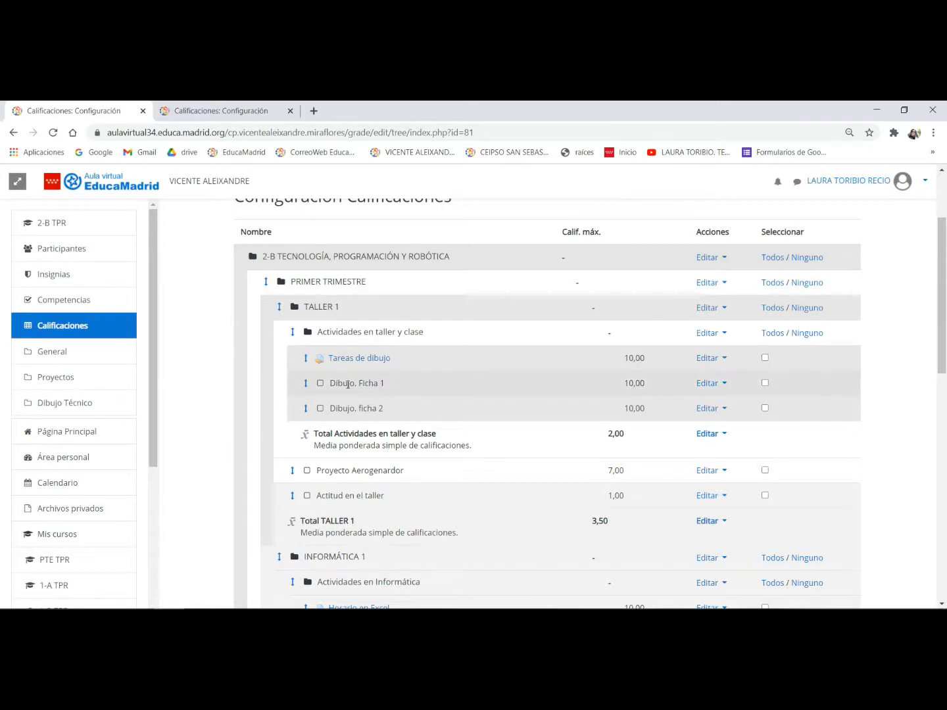
click(57, 221)
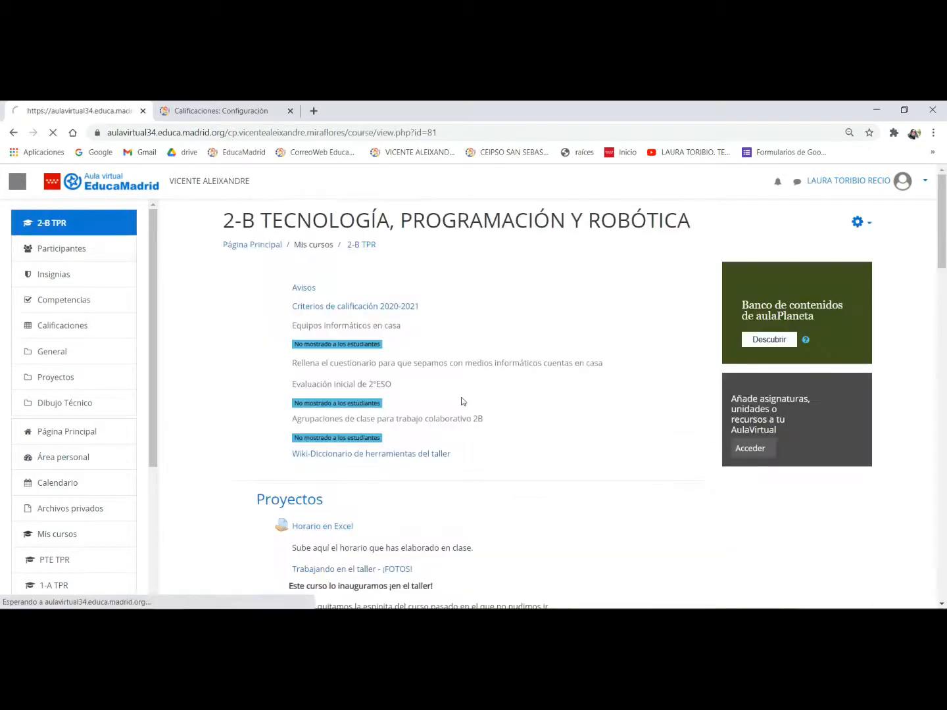
scroll(486, 403, down, 10)
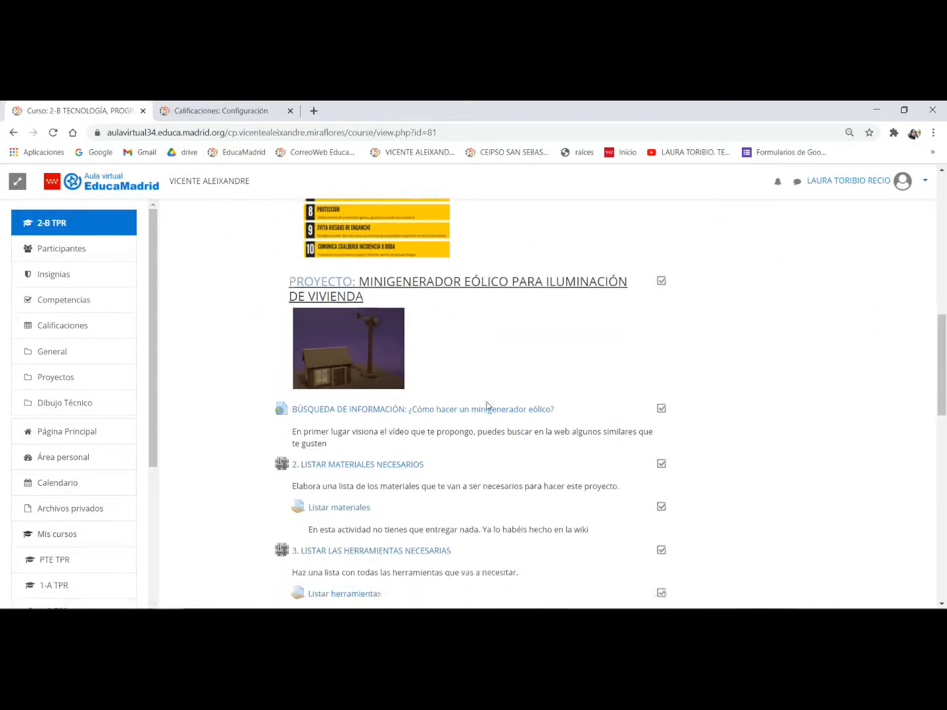
click(64, 323)
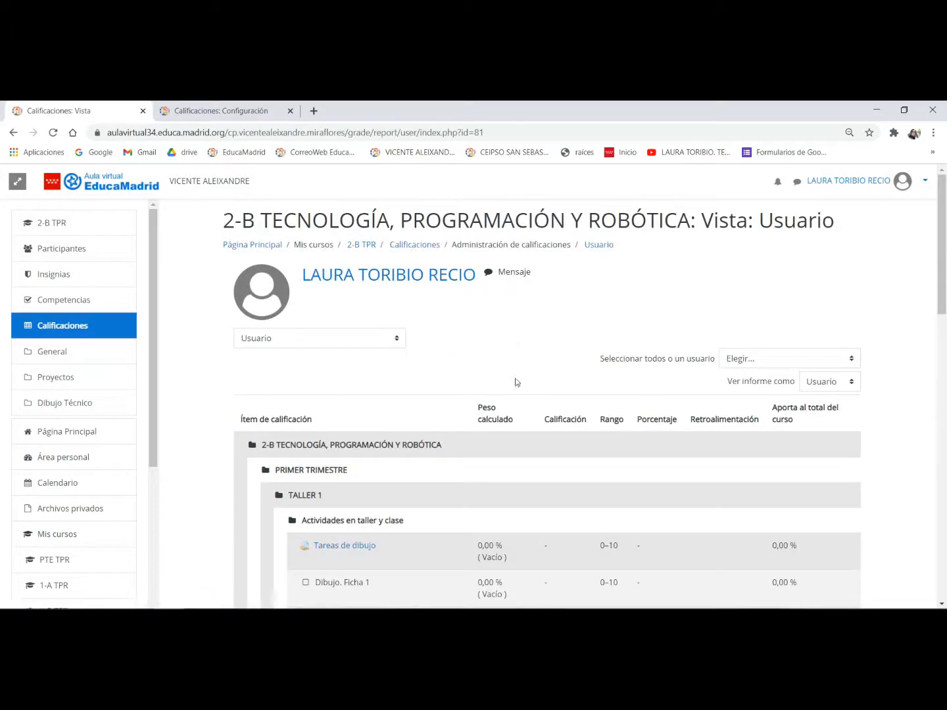
- Review the TALLER 1 items in the user report and switch the 2-B TPR grades to Vista Simple
scroll(486, 434, down, 1)
scroll(485, 434, down, 3)
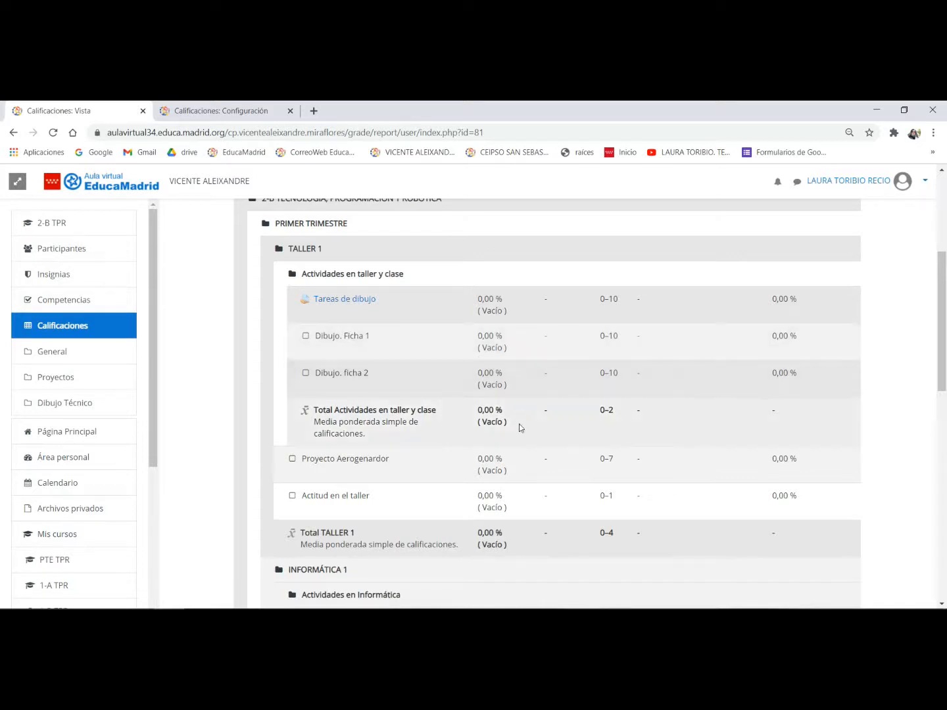
scroll(522, 435, up, 3)
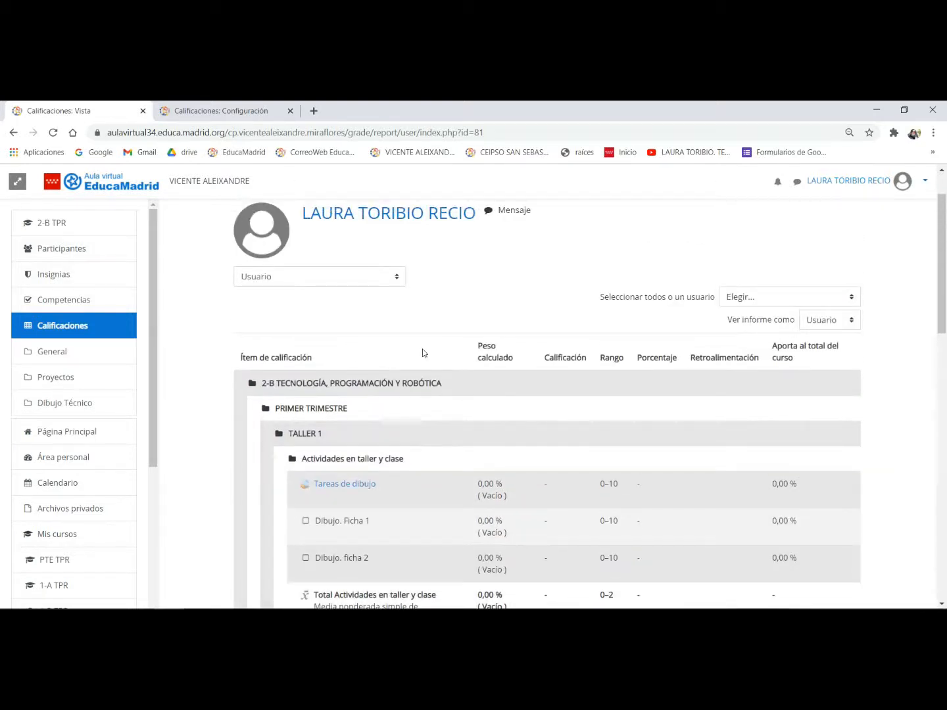
click(362, 276)
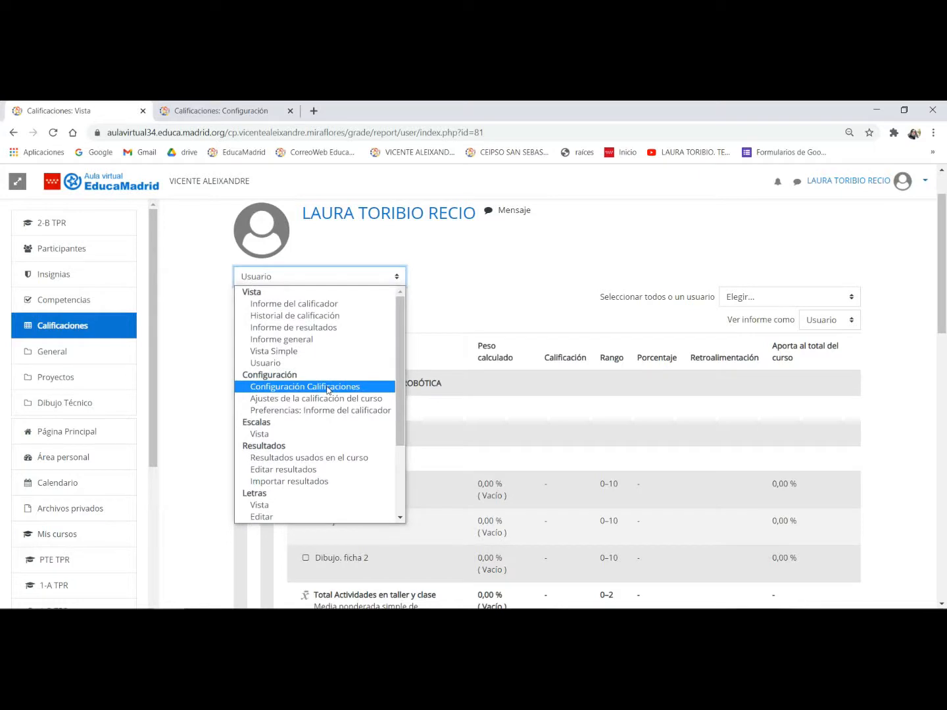
click(293, 352)
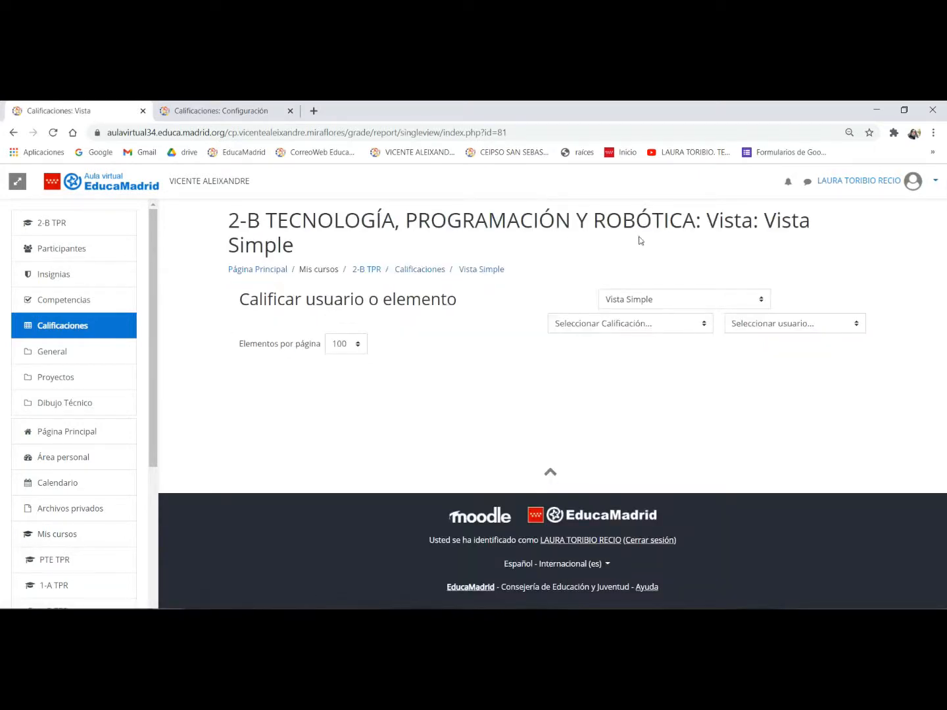
- Select Dibujo. Ficha 1 as the grade item to grade in Vista Simple
click(637, 361)
click(765, 327)
click(766, 326)
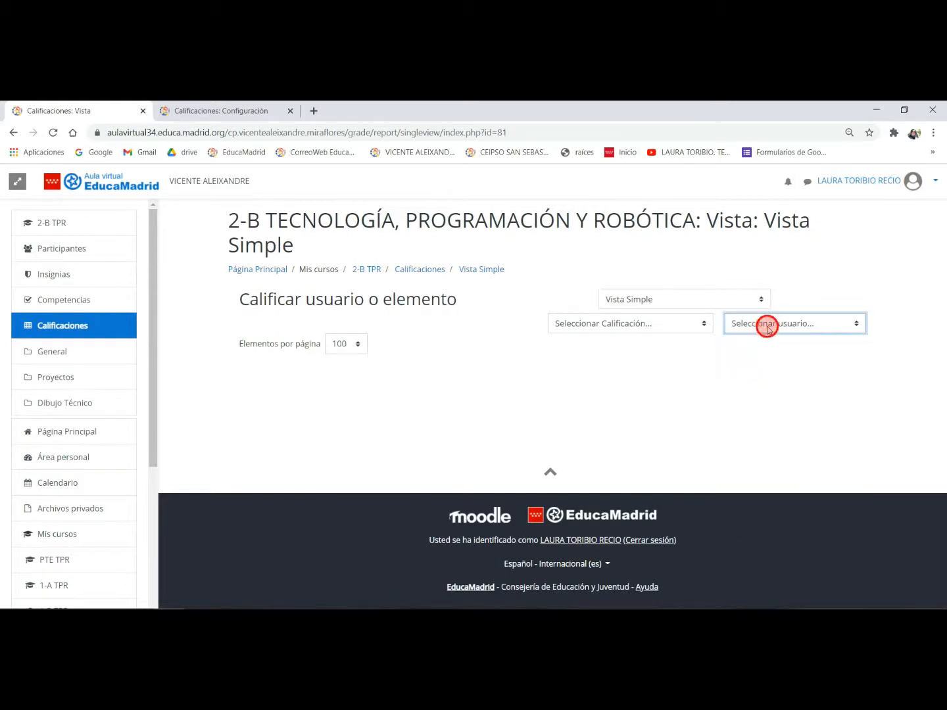
click(674, 329)
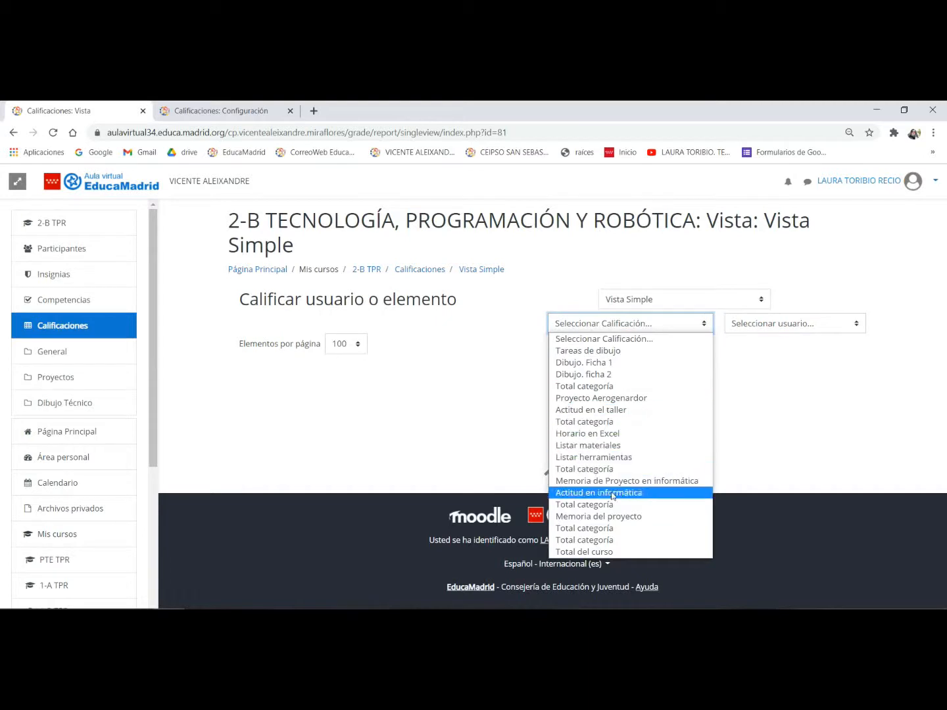
click(615, 363)
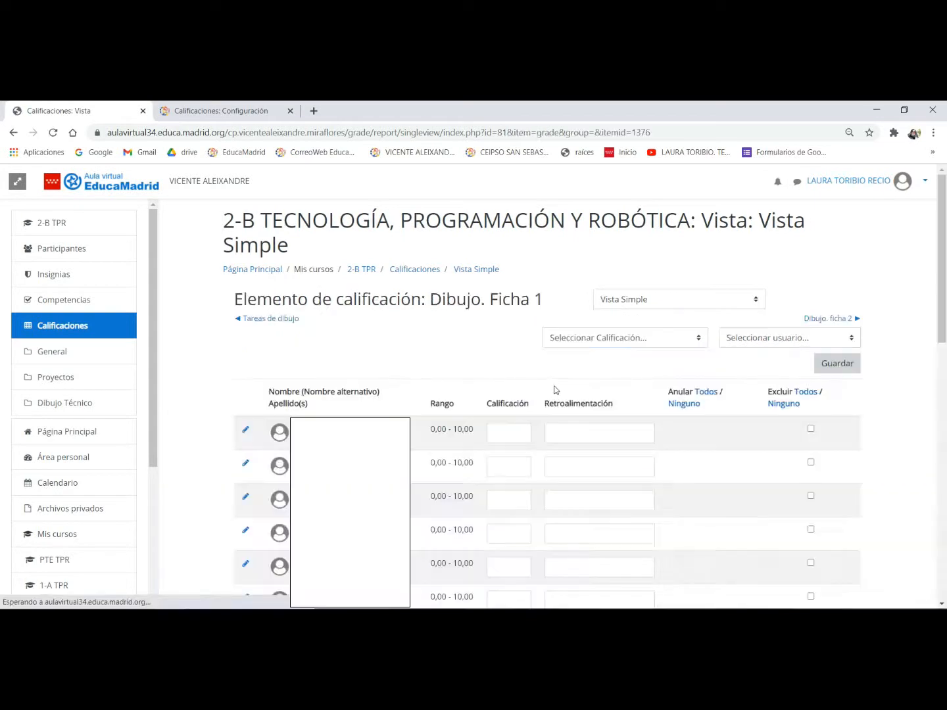
- Enter the Dibujo. Ficha 1 grades 5, 4, 8, 10, 8 and 9 for the first six students
scroll(566, 374, down, 3)
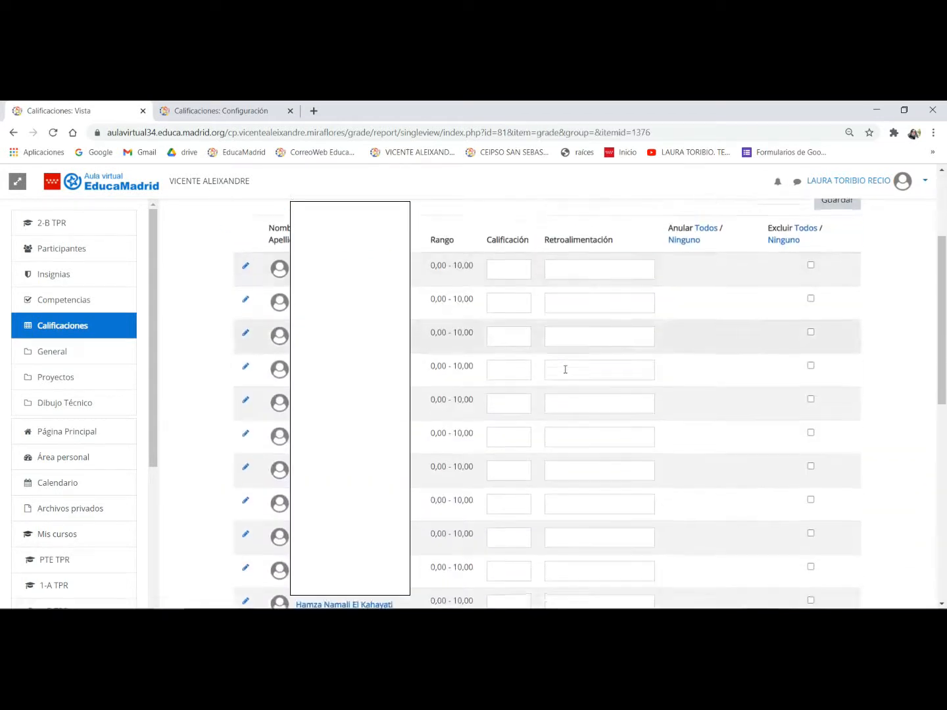
click(512, 244)
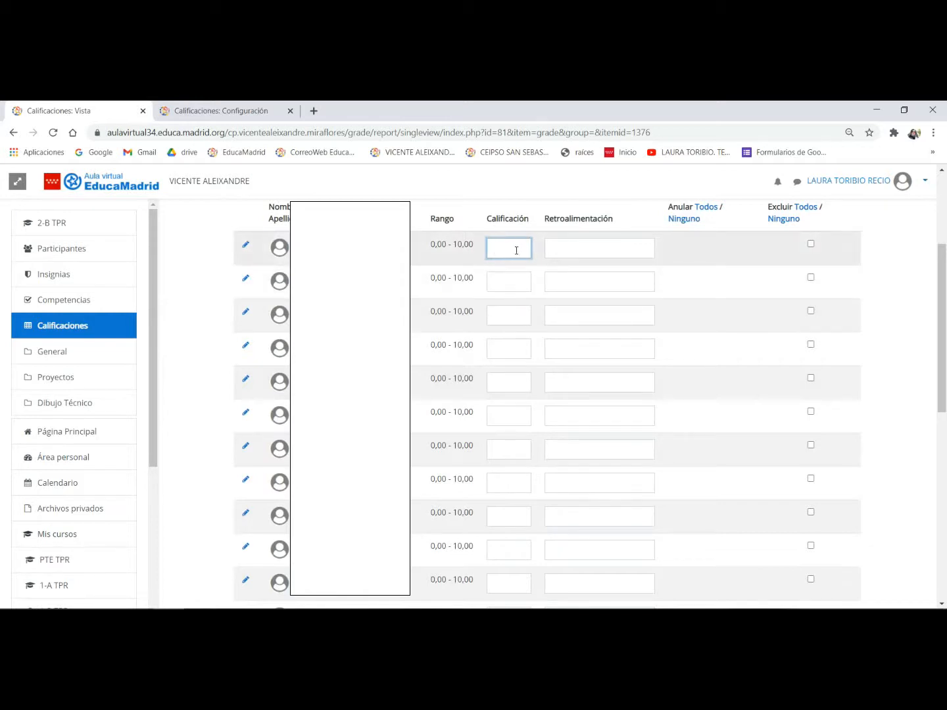
key(Tab)
text(4)
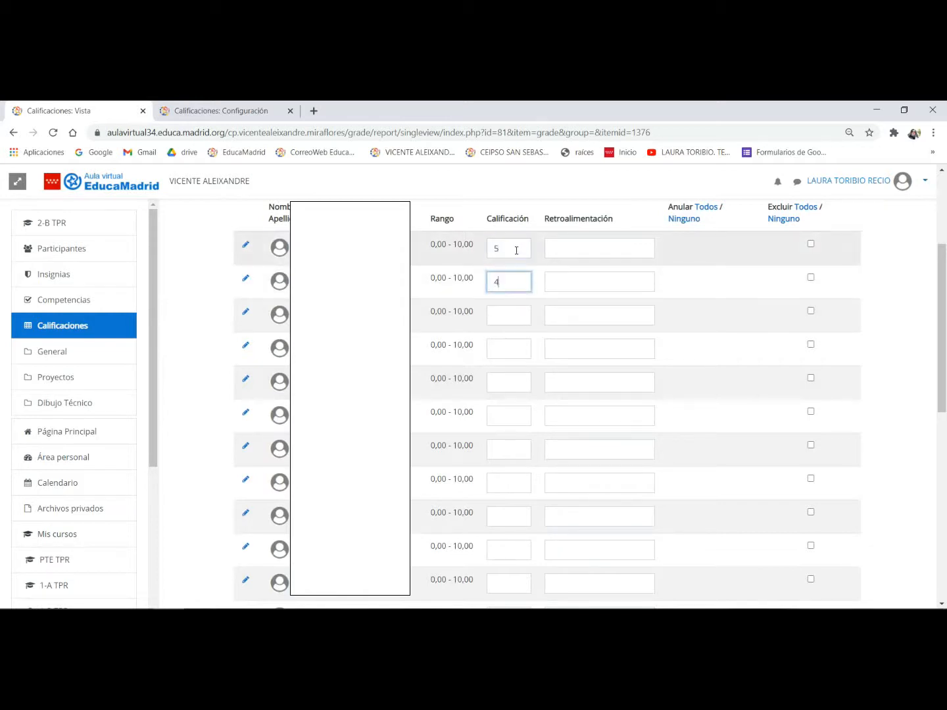
key(Tab)
key(Tab)
text(10)
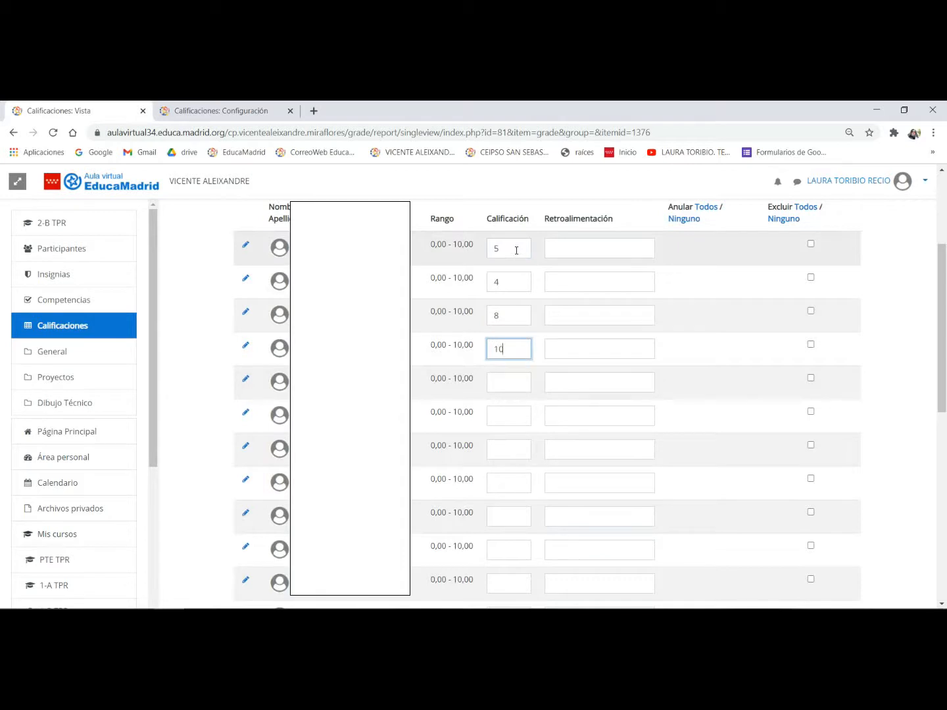
key(Tab)
text(8)
key(Tab)
text(9)
key(Tab)
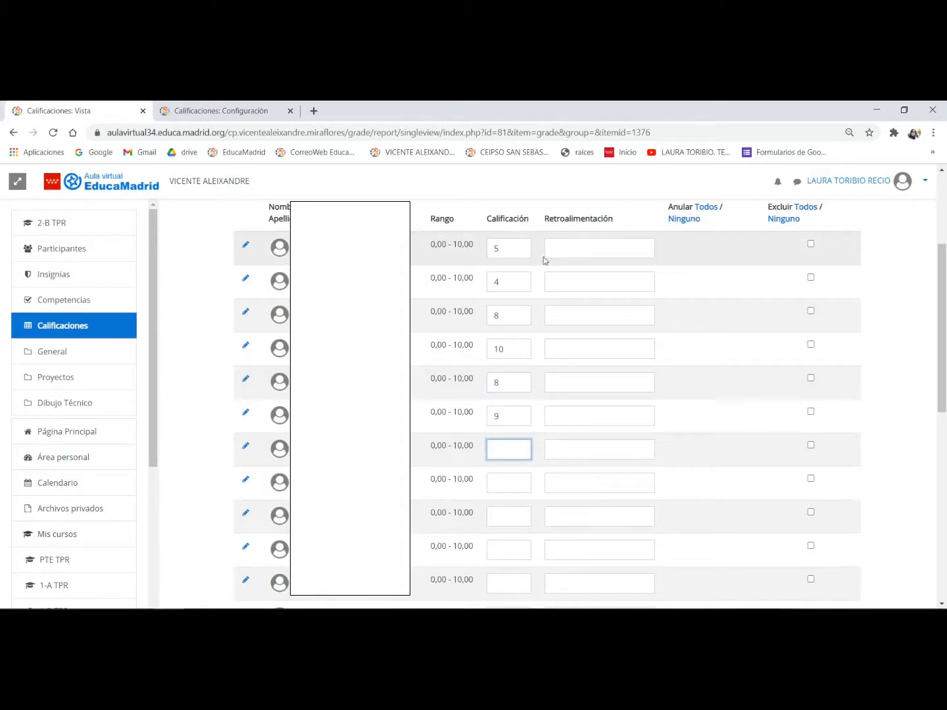
- Enable bulk insertion of the value 0 for empty grades in Dibujo. Ficha 1 and save the grades
scroll(626, 428, down, 4)
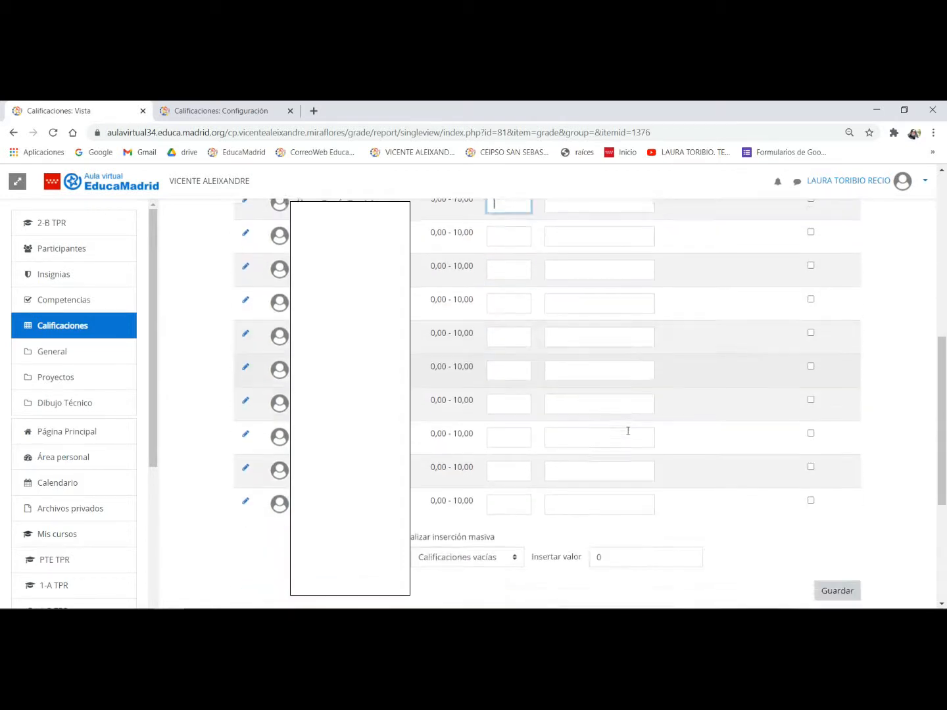
scroll(627, 430, down, 2)
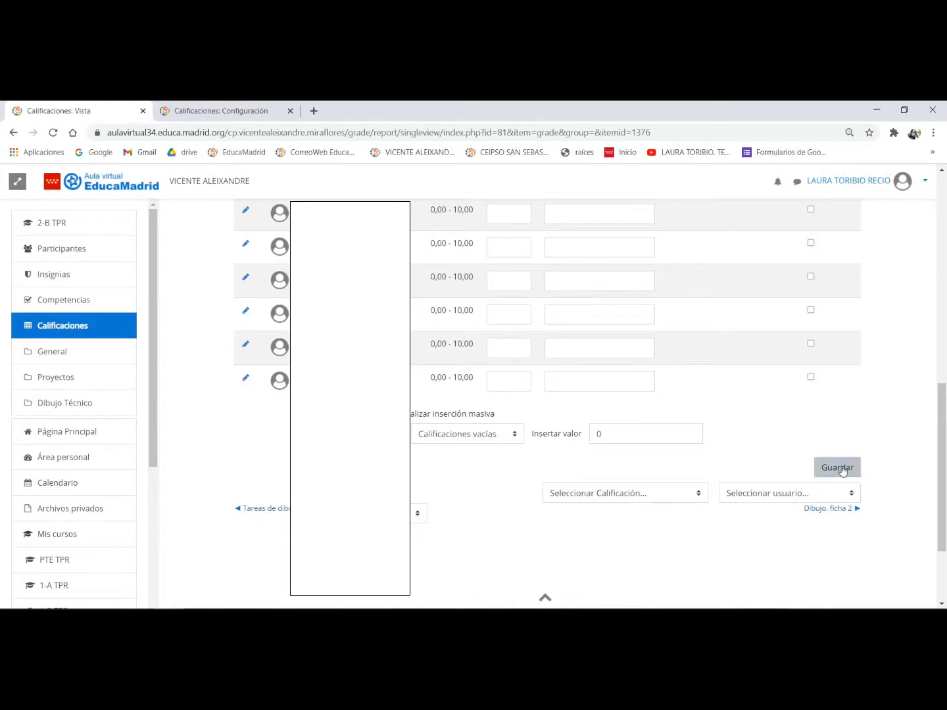
scroll(574, 467, up, 5)
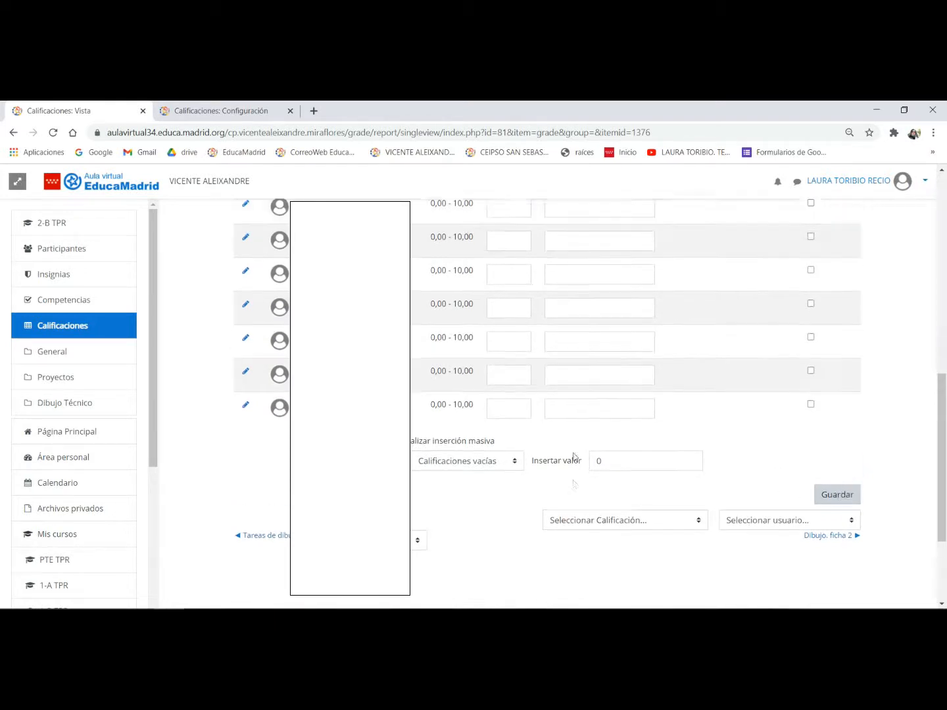
scroll(574, 457, up, 1)
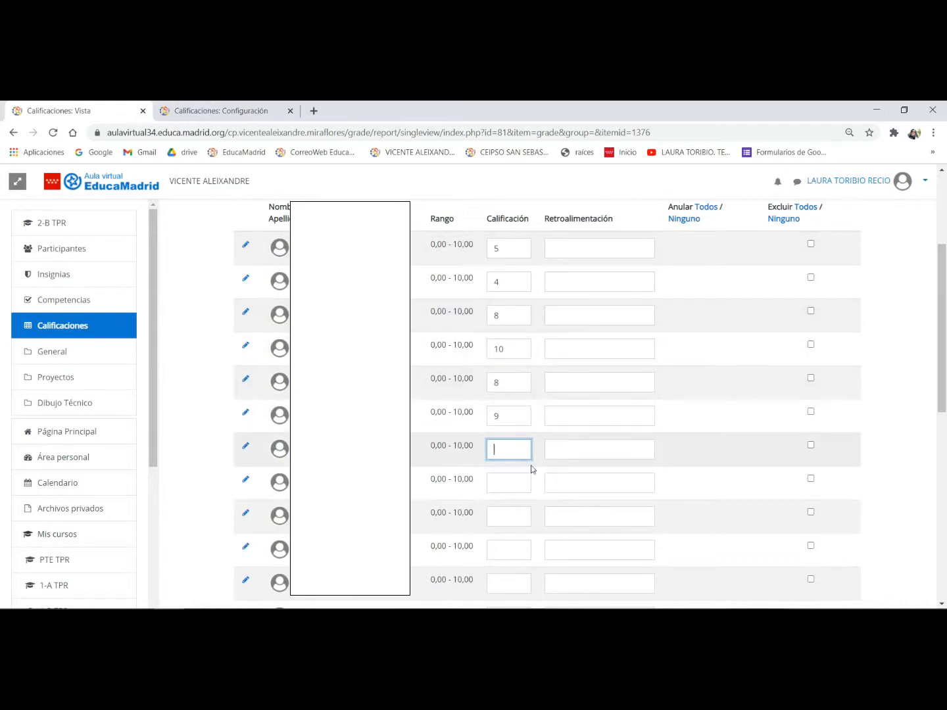
scroll(523, 451, down, 6)
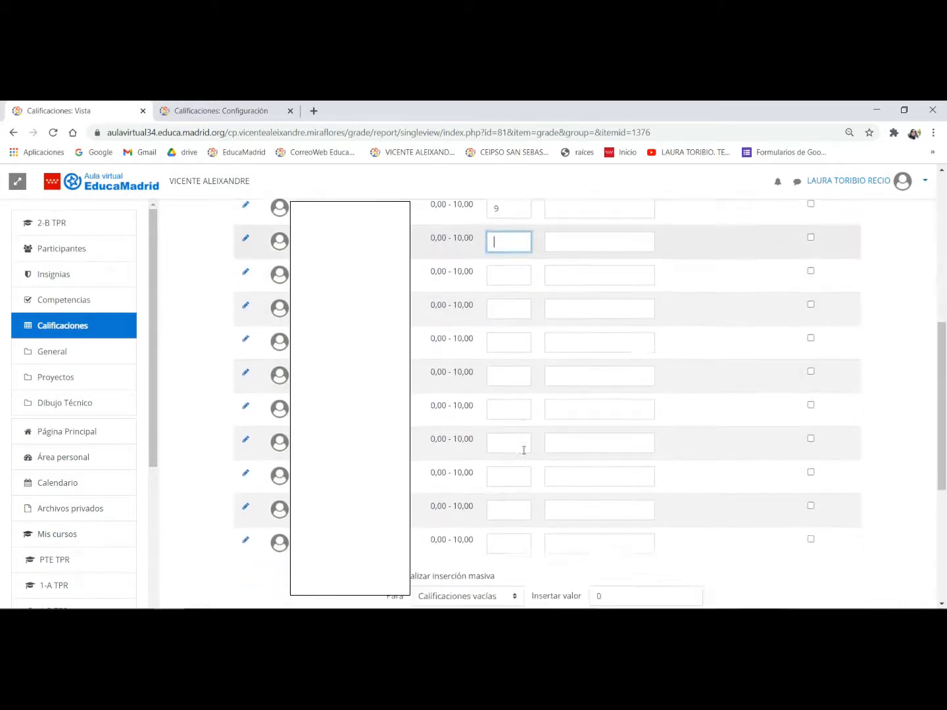
click(390, 415)
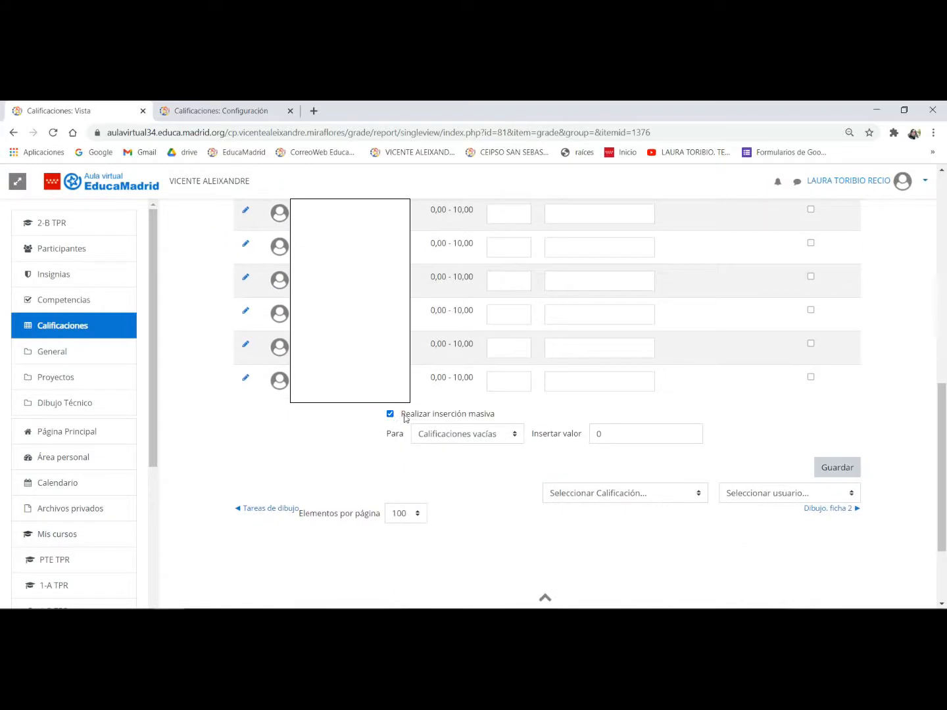
click(627, 430)
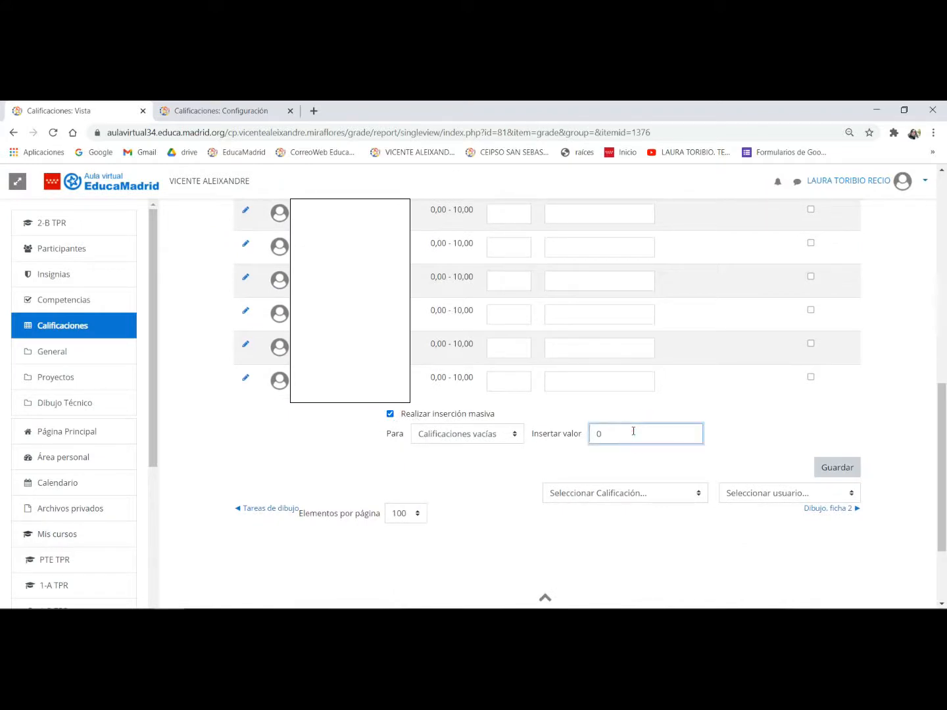
drag(630, 431, 581, 434)
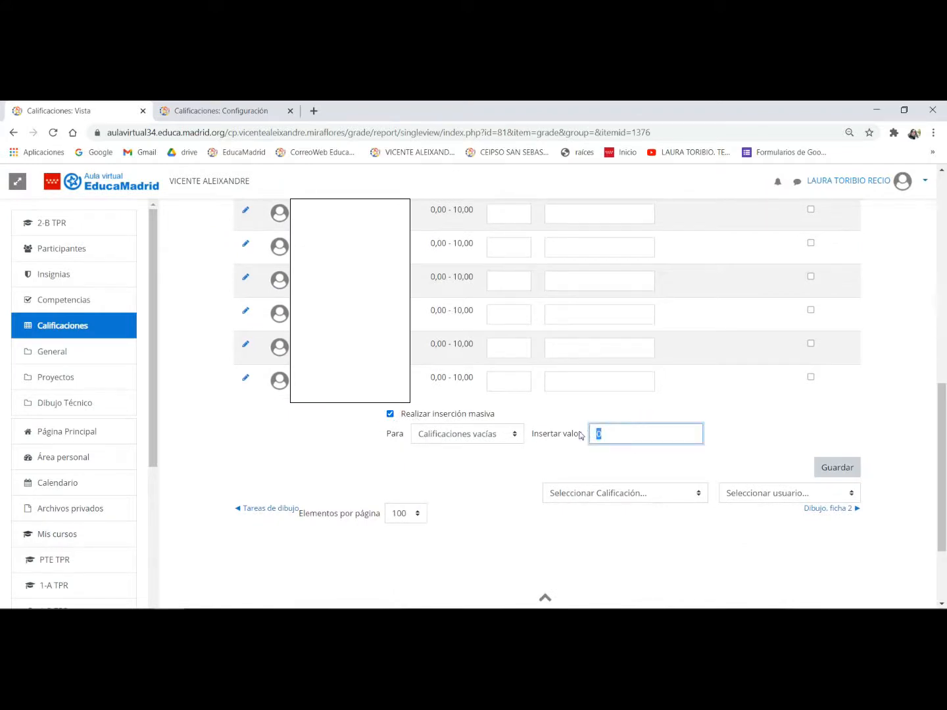
click(510, 435)
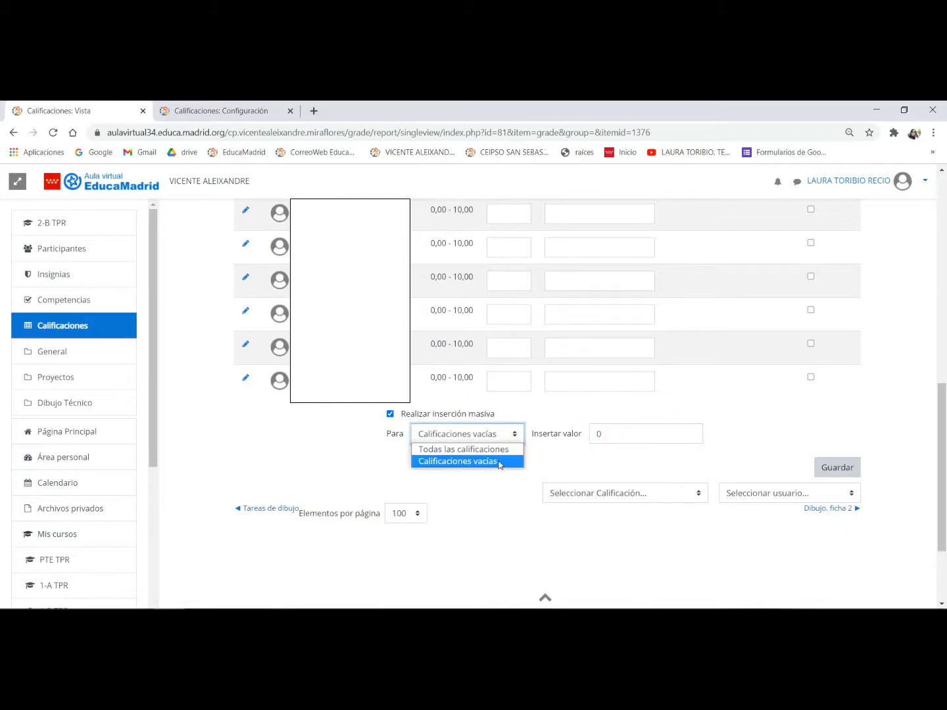
click(485, 461)
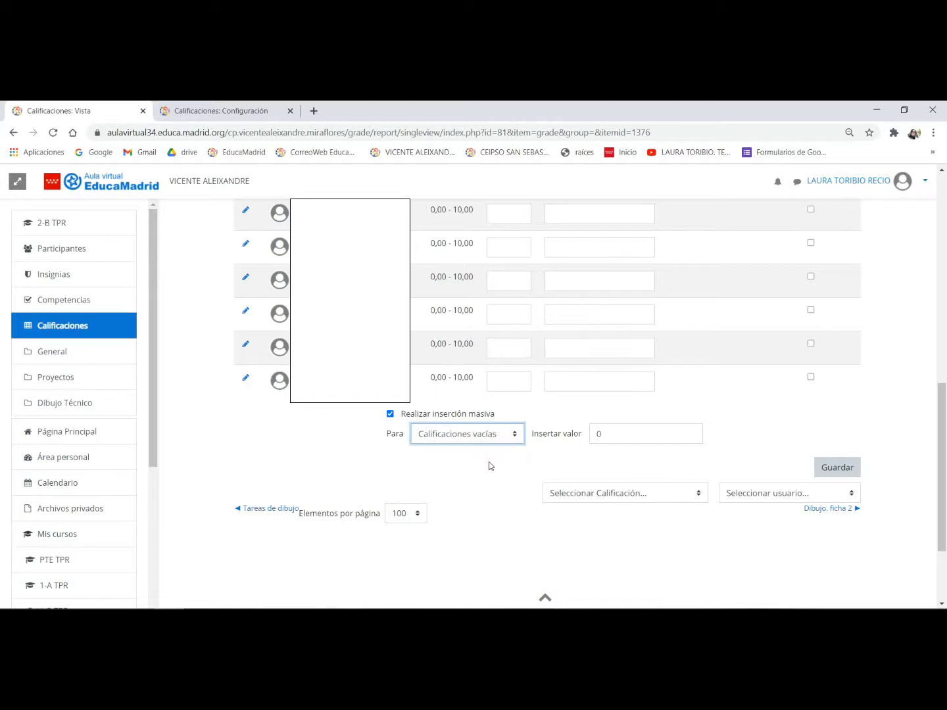
click(837, 528)
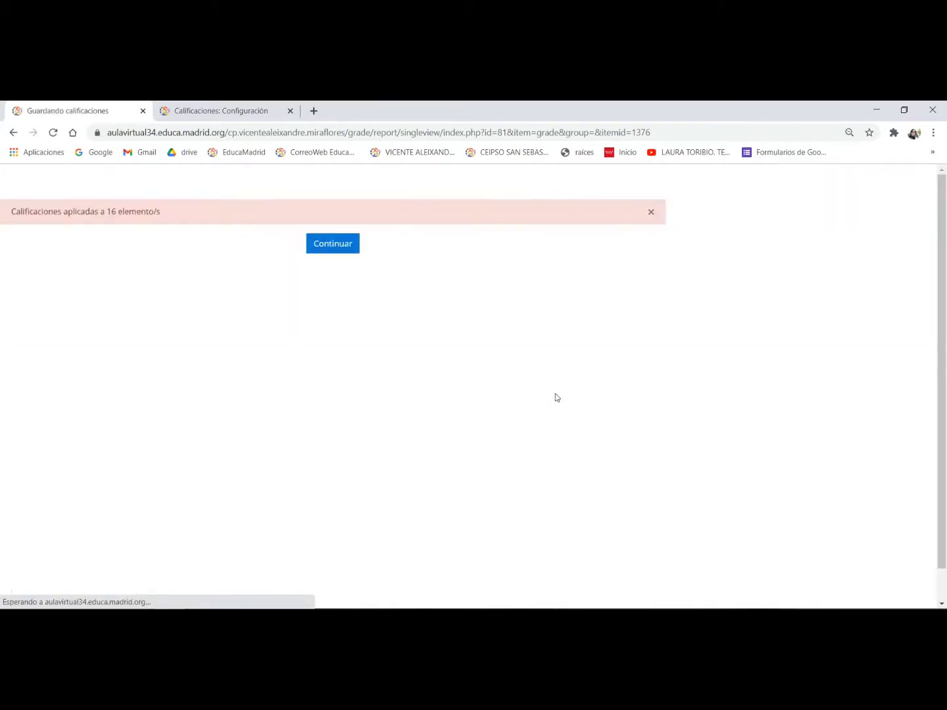
click(334, 250)
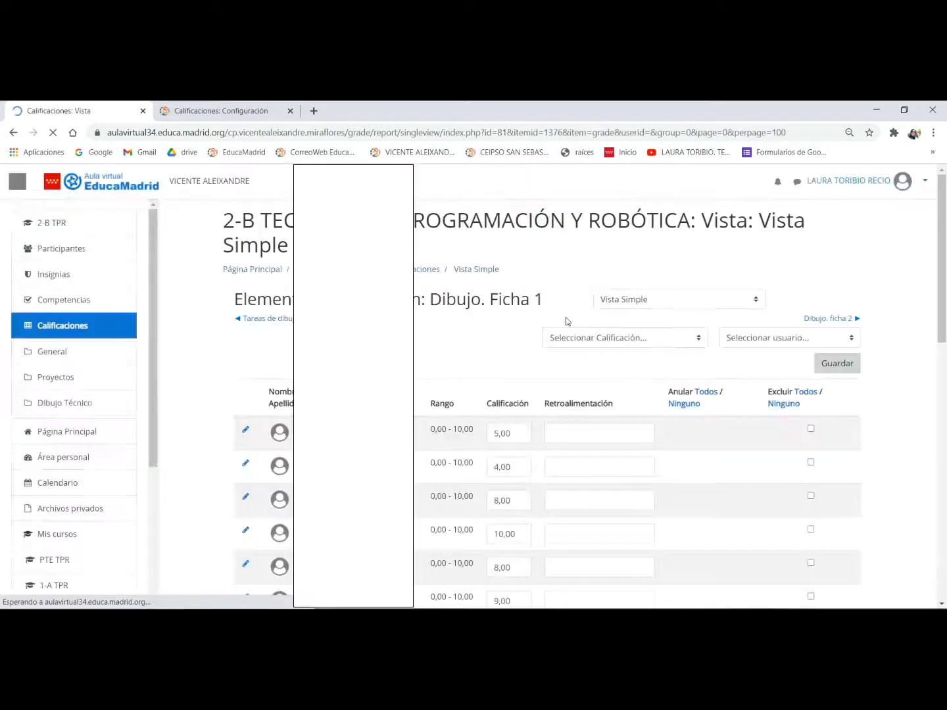
- Check the saved Dibujo. Ficha 1 grades and examine the first-term categories, items and maximum grades in the 2-A TPR gradebook setup
scroll(581, 323, down, 3)
scroll(580, 323, down, 3)
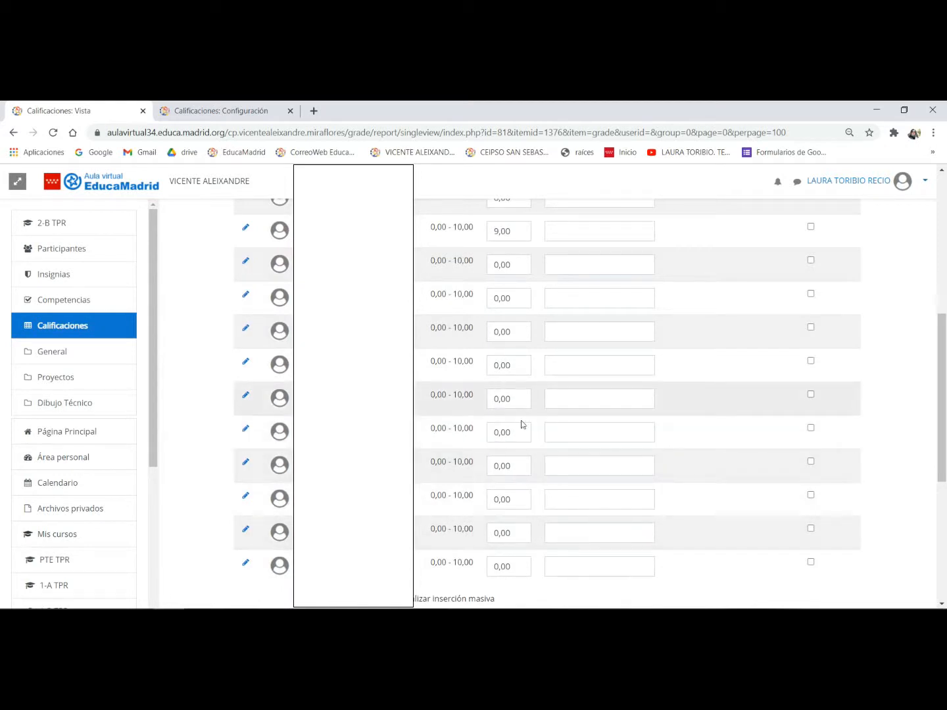
scroll(515, 468, up, 10)
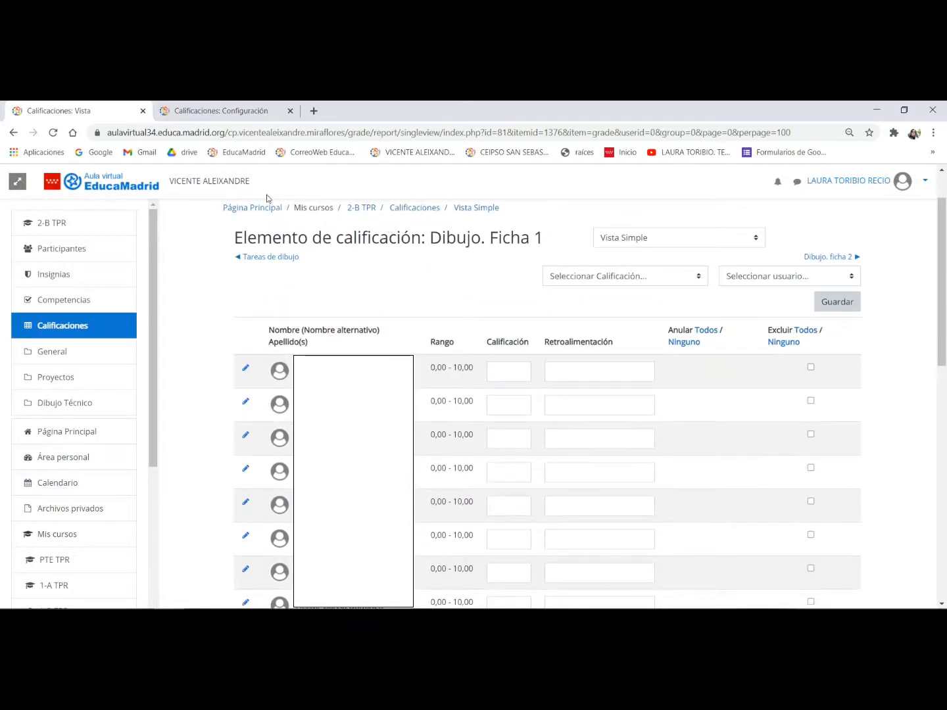
click(231, 113)
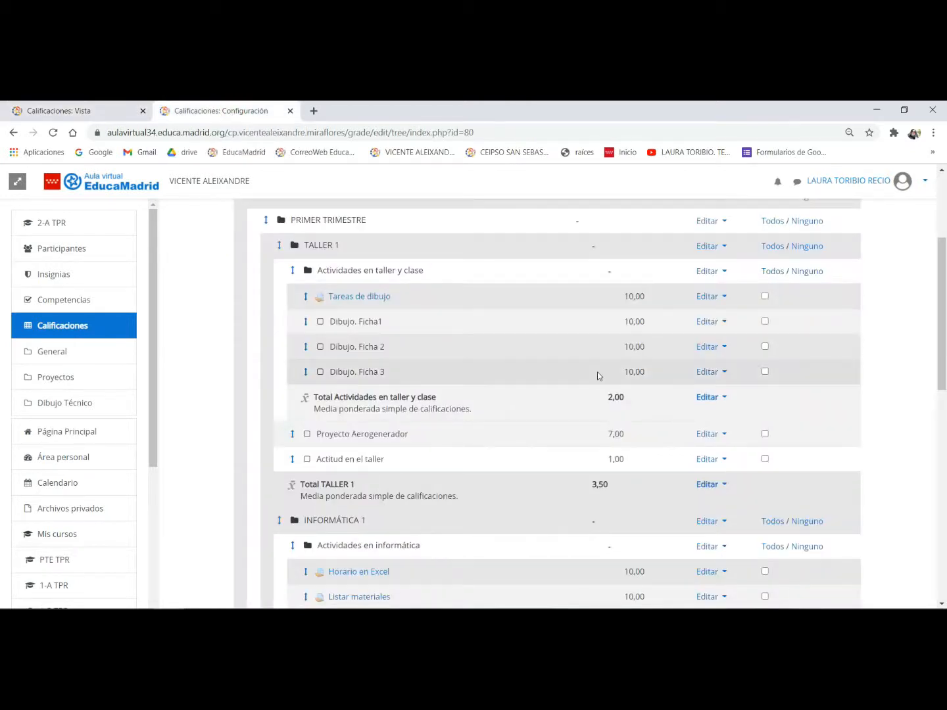
scroll(599, 374, up, 1)
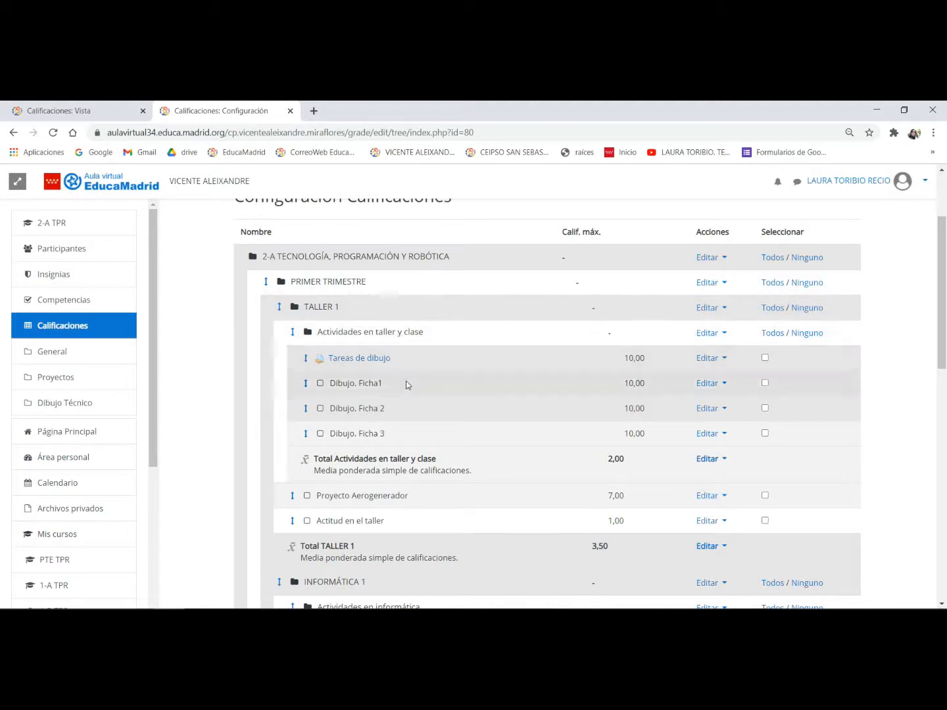
scroll(461, 429, down, 2)
scroll(462, 430, down, 4)
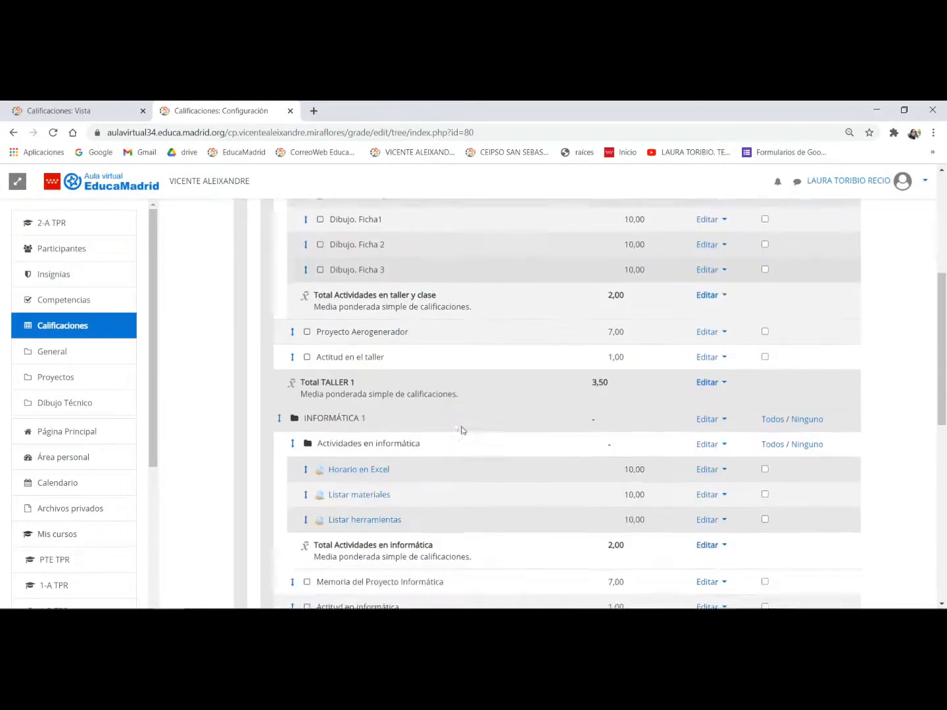
scroll(404, 343, down, 6)
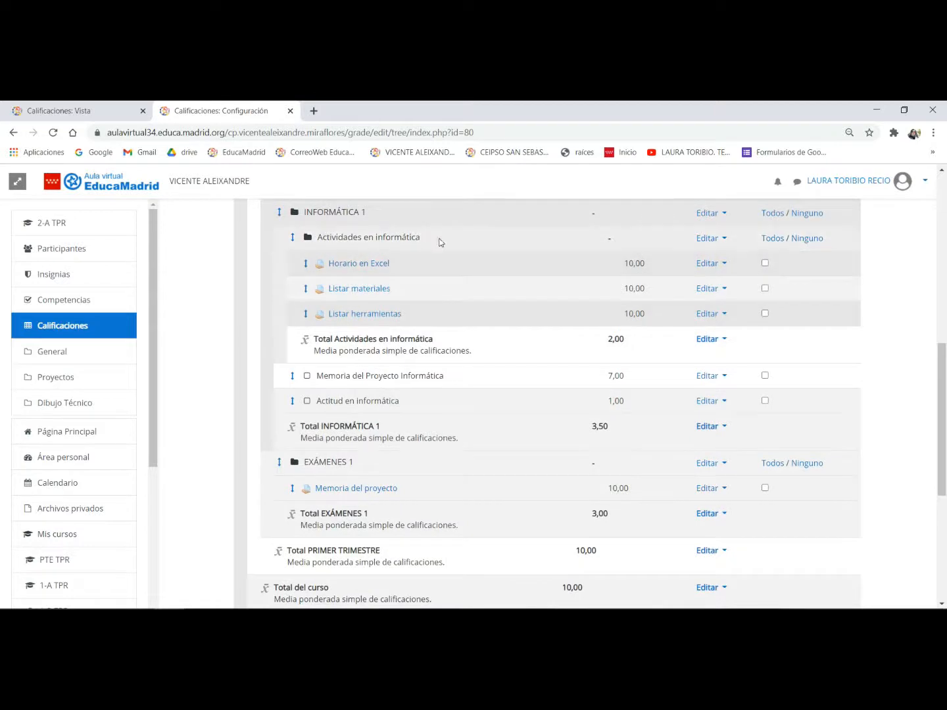
click(360, 376)
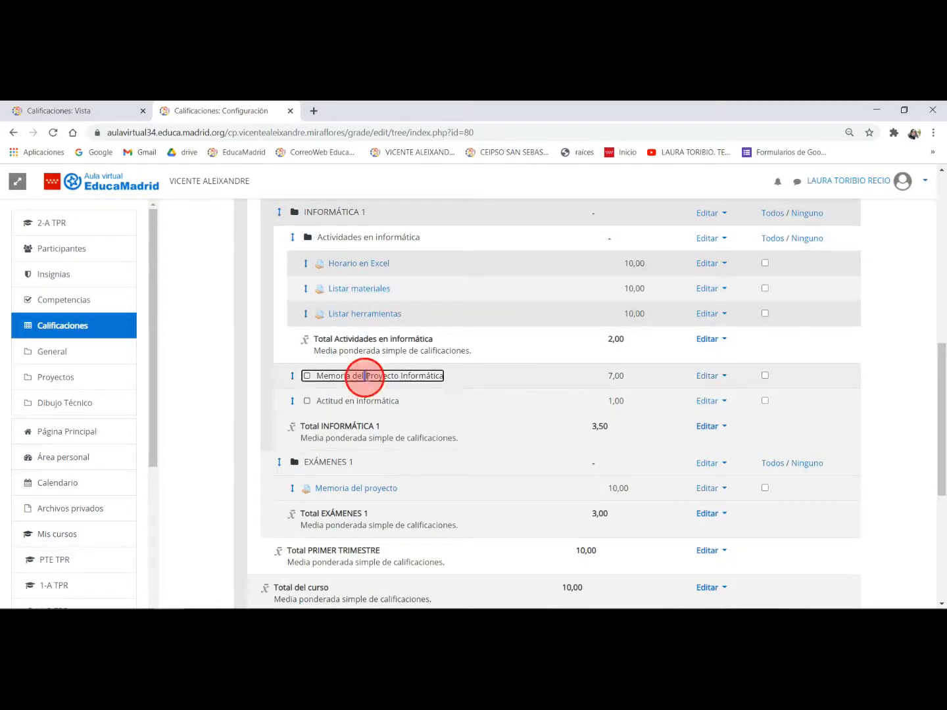
click(387, 401)
scroll(441, 400, down, 4)
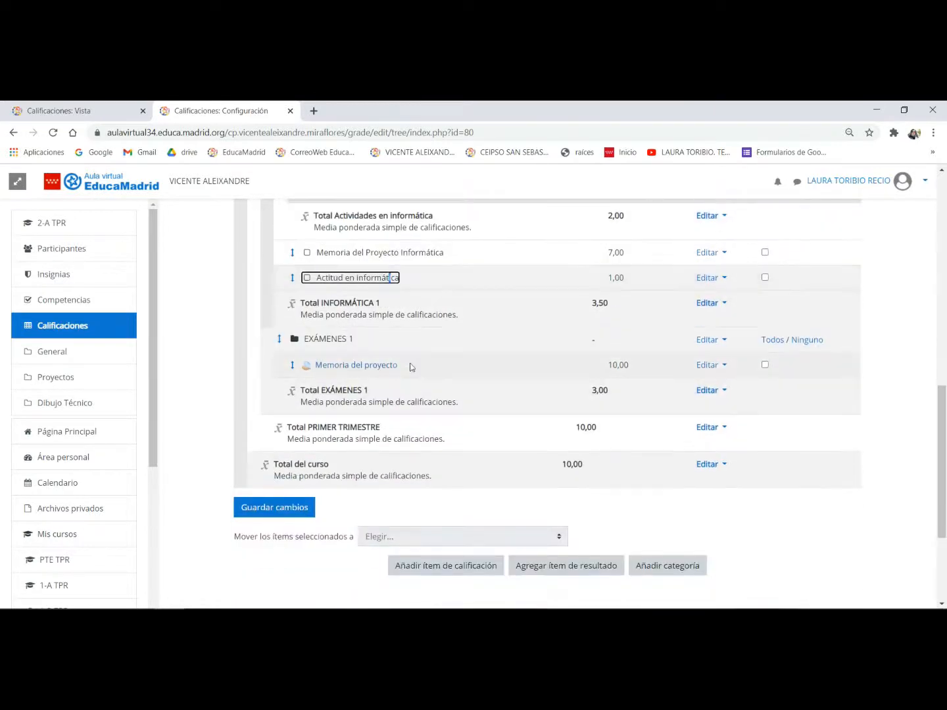
click(441, 361)
scroll(620, 375, up, 10)
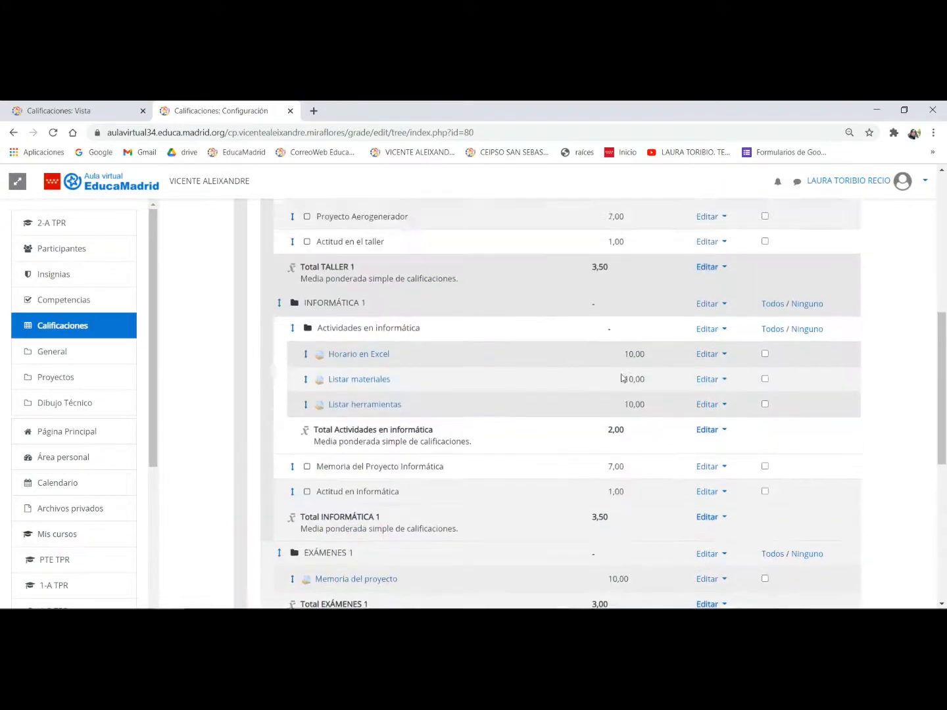
- Open the Usuario grade report for 2-A TPR and select the first student in the list
click(368, 298)
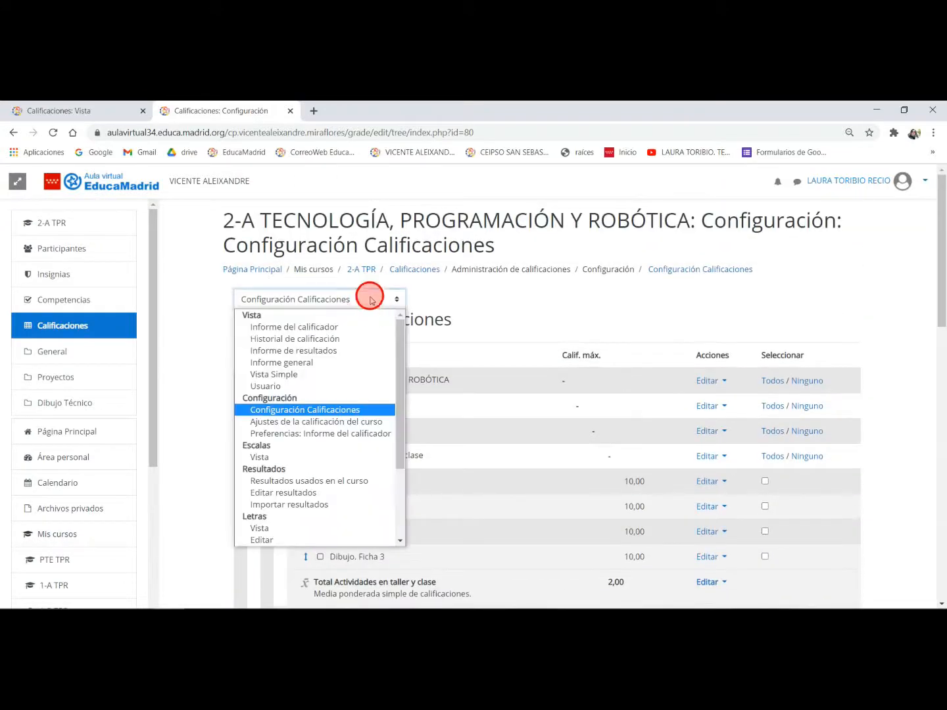
click(326, 378)
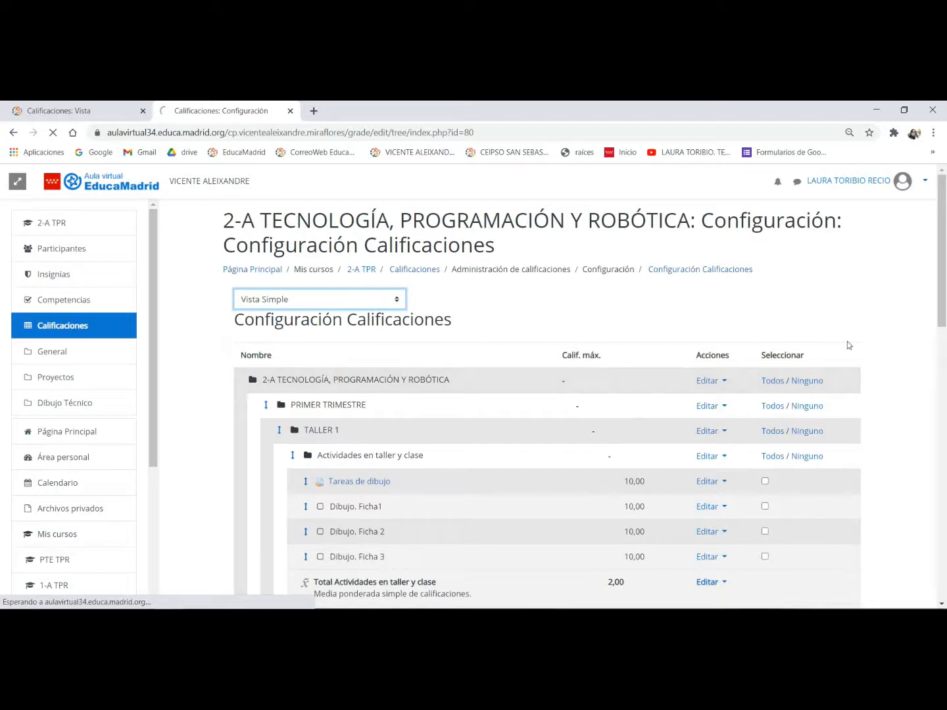
click(736, 300)
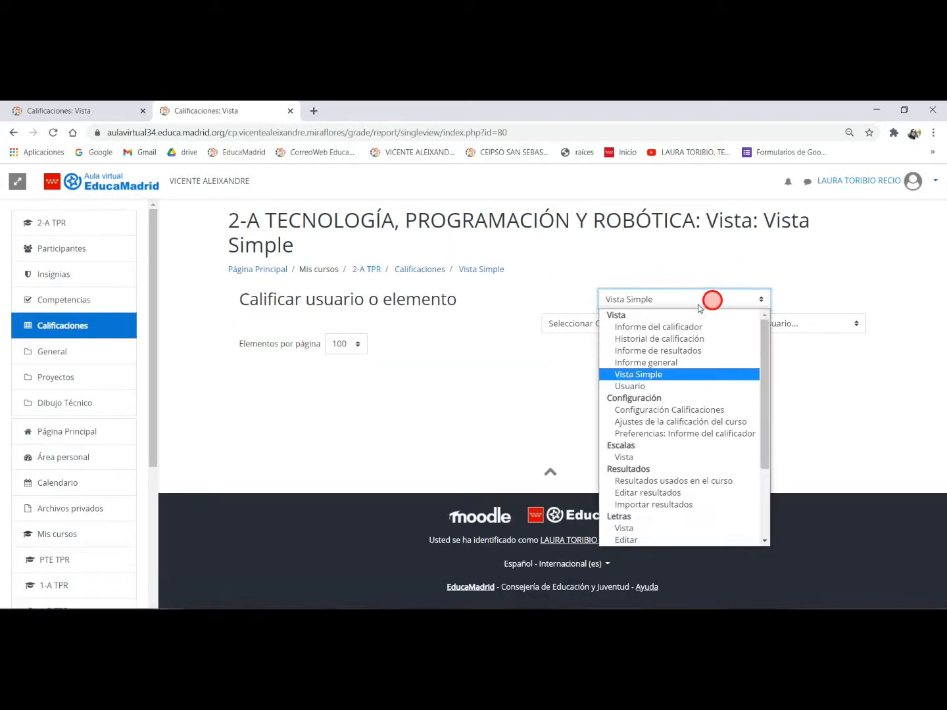
click(644, 387)
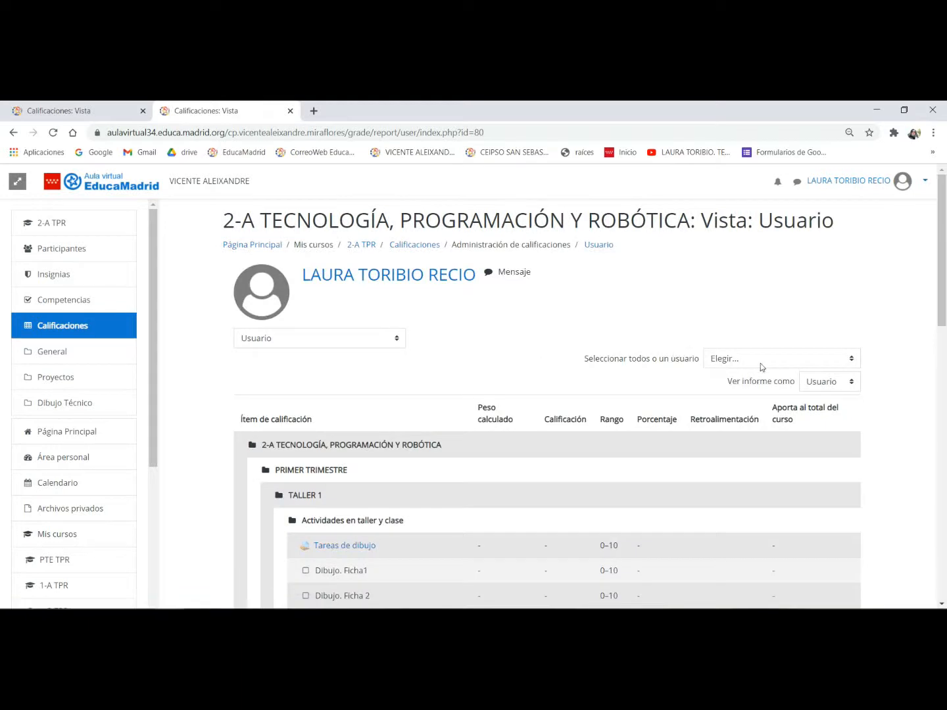
click(761, 363)
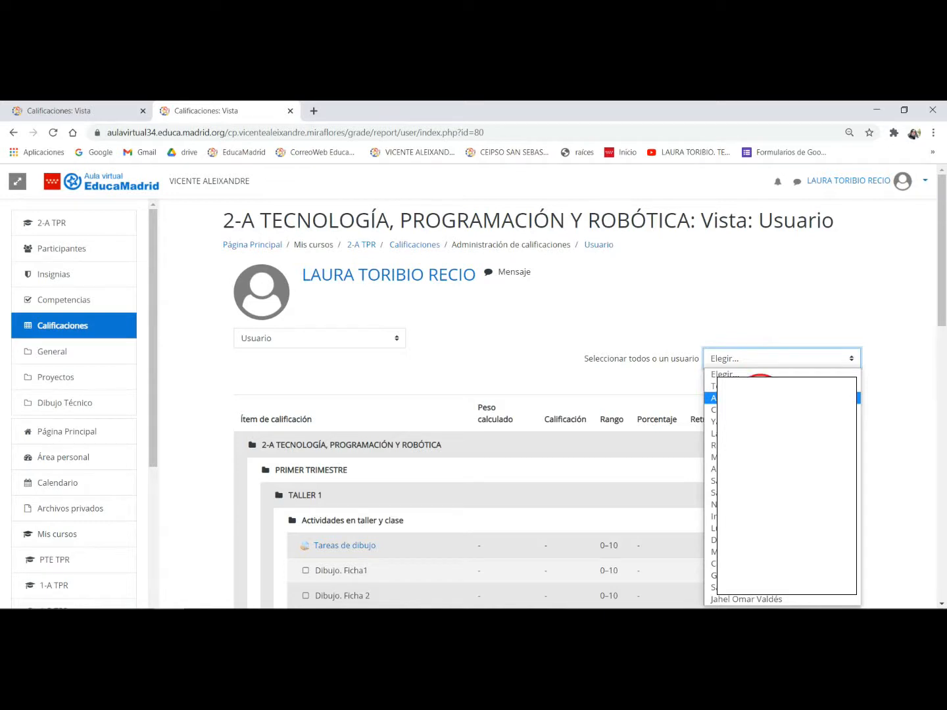
click(756, 398)
- Examine the student's grade and percentage for Dibujo. Ficha1 and the Actividades en taller y clase total
scroll(602, 374, down, 2)
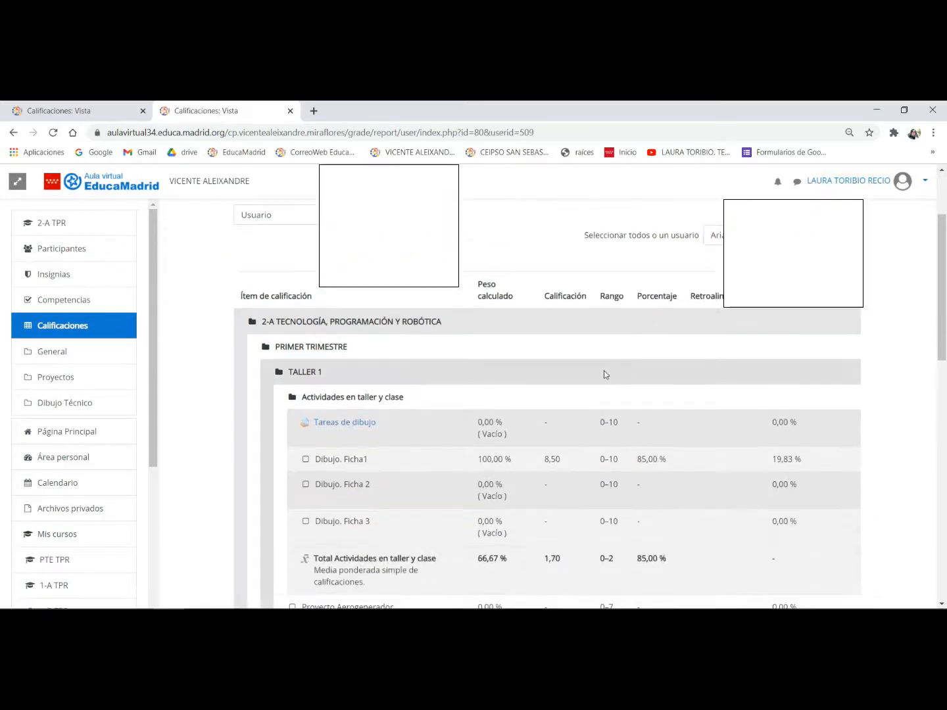
scroll(605, 372, down, 2)
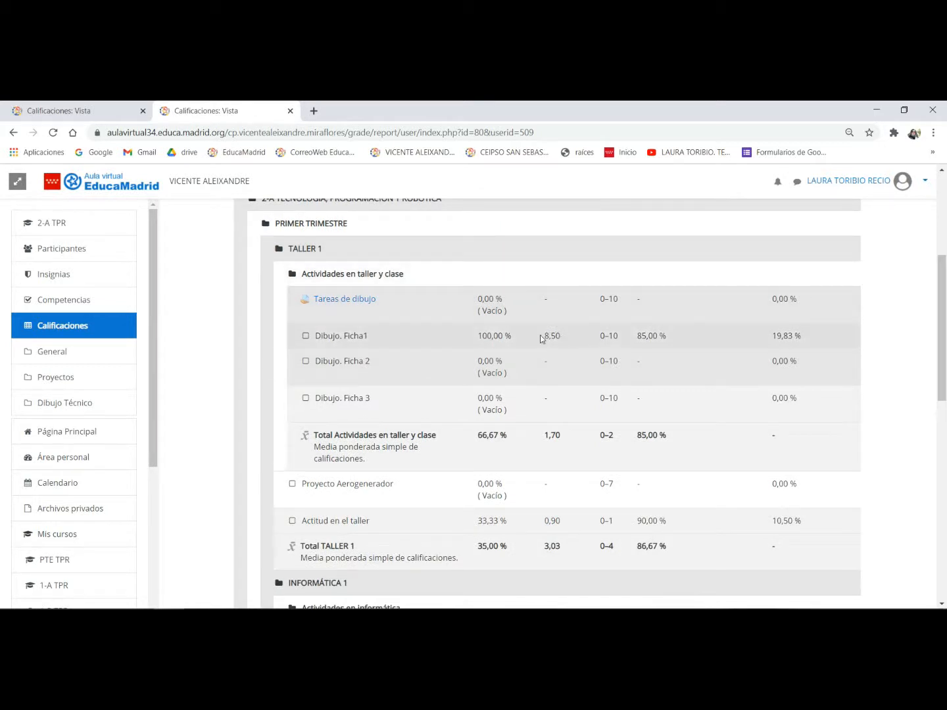
drag(540, 339, 570, 339)
drag(635, 338, 677, 338)
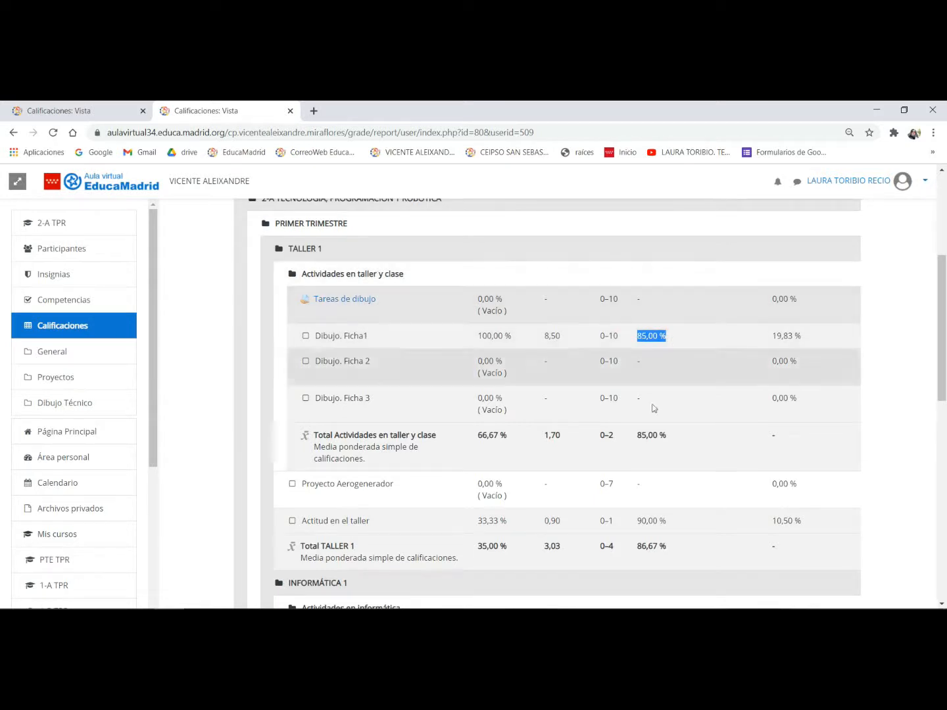
scroll(667, 440, down, 1)
drag(635, 375, 677, 377)
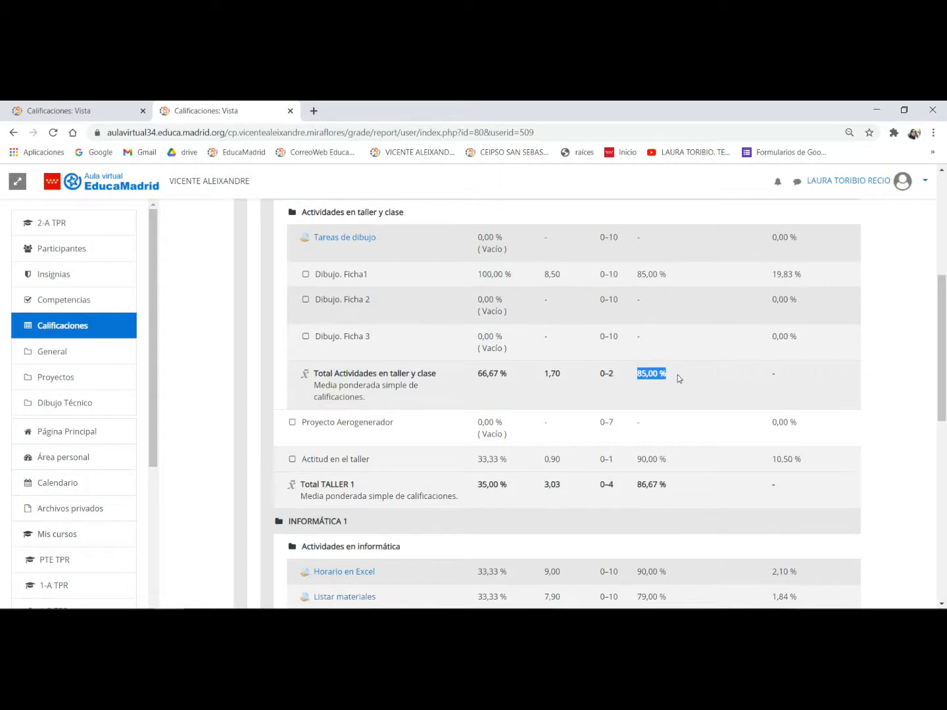
- Check the student's Actitud en el taller grade and percentage against the TALLER 1 total percentage
scroll(677, 377, down, 2)
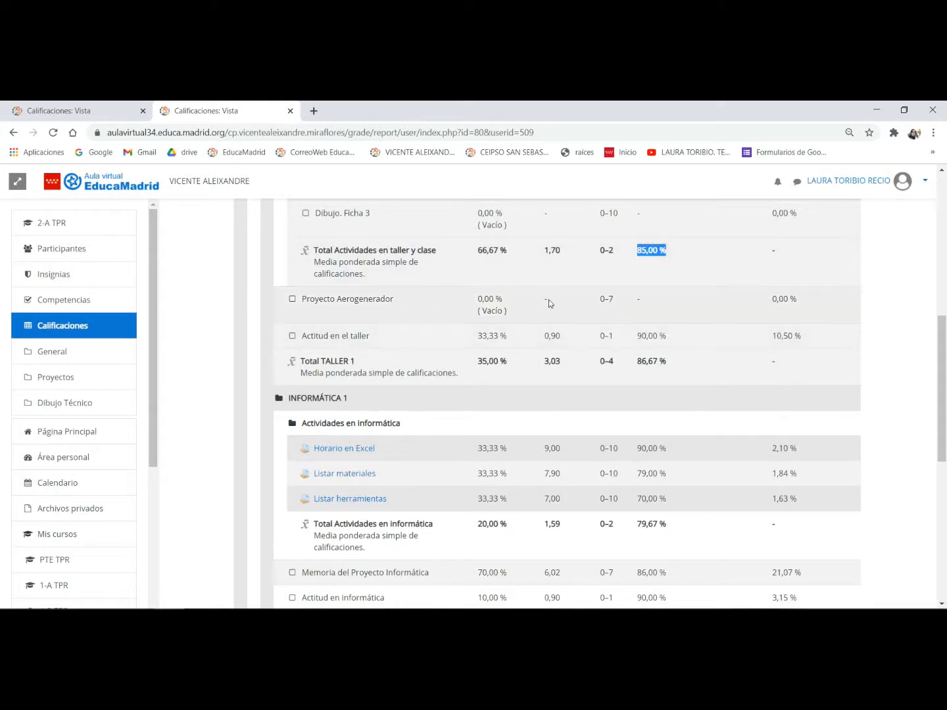
drag(533, 340, 571, 339)
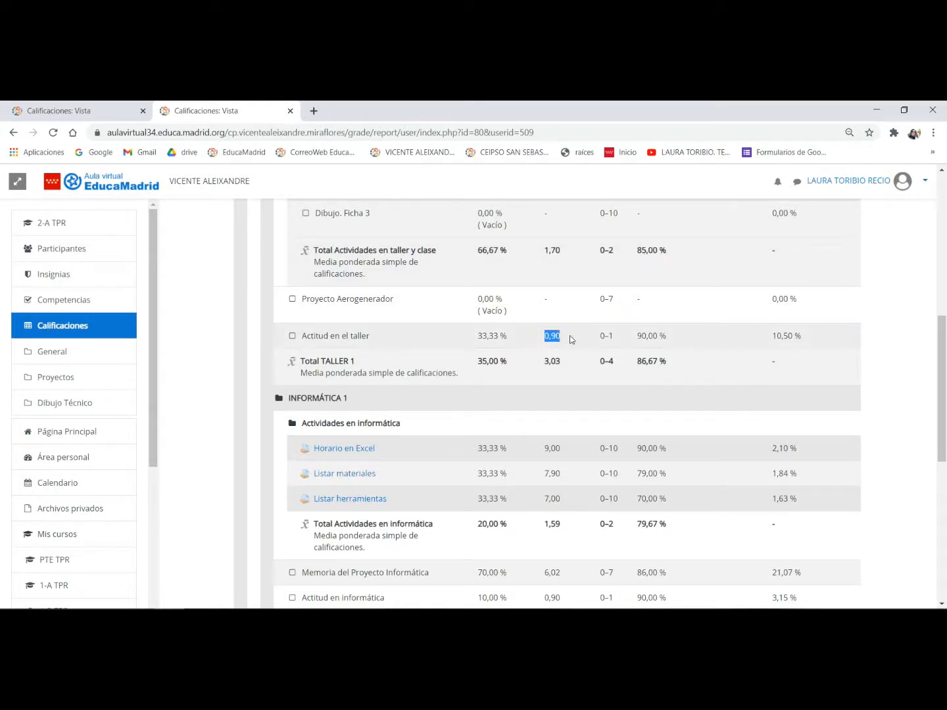
click(572, 340)
drag(632, 338, 675, 342)
click(638, 339)
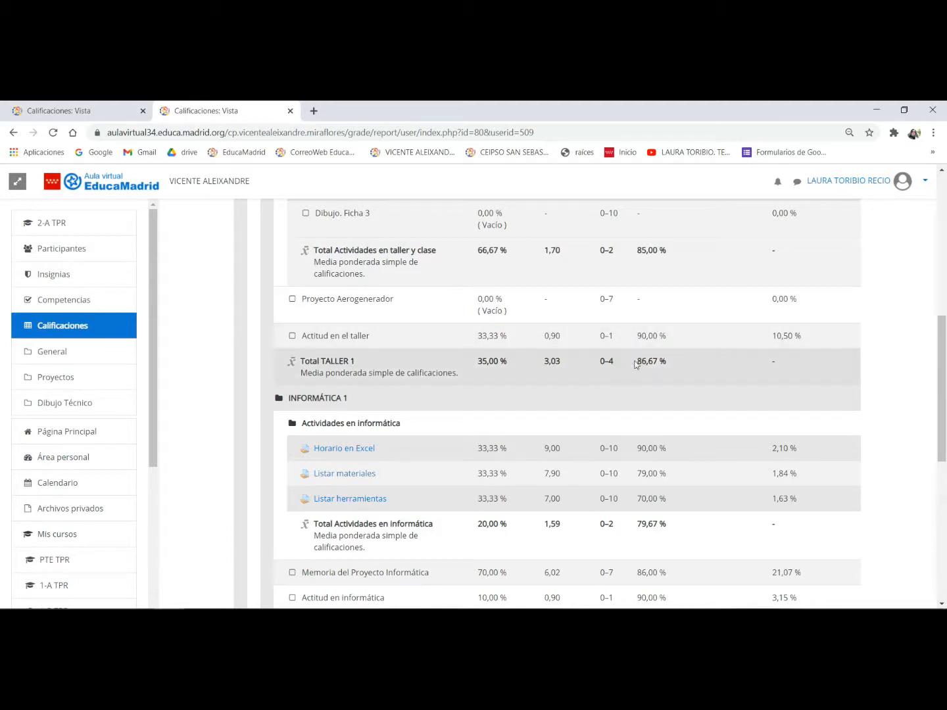
drag(636, 365, 672, 364)
scroll(690, 369, up, 1)
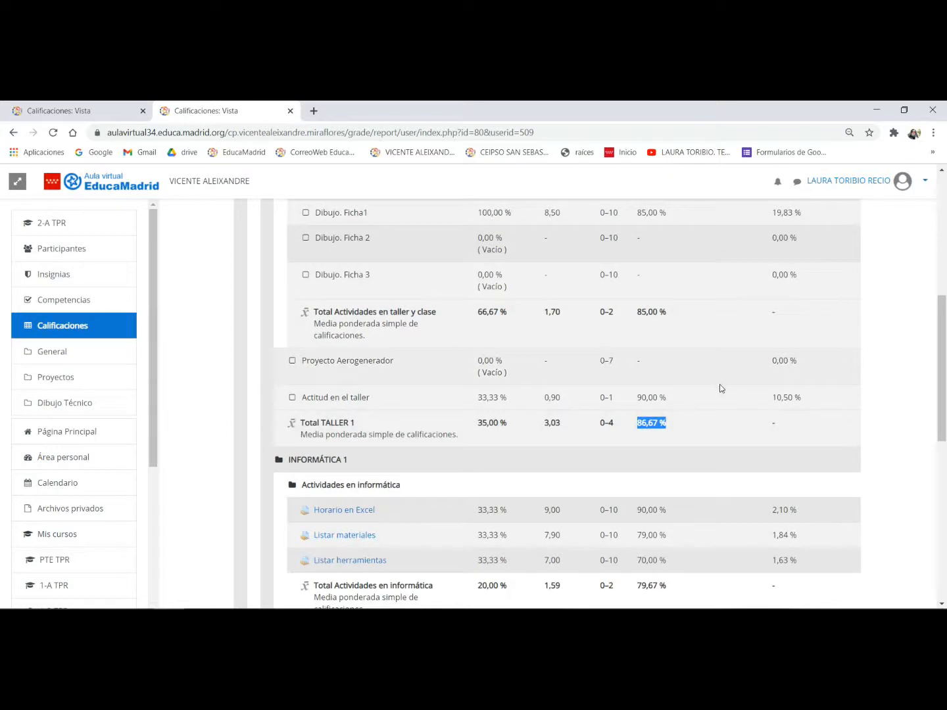
scroll(717, 387, up, 1)
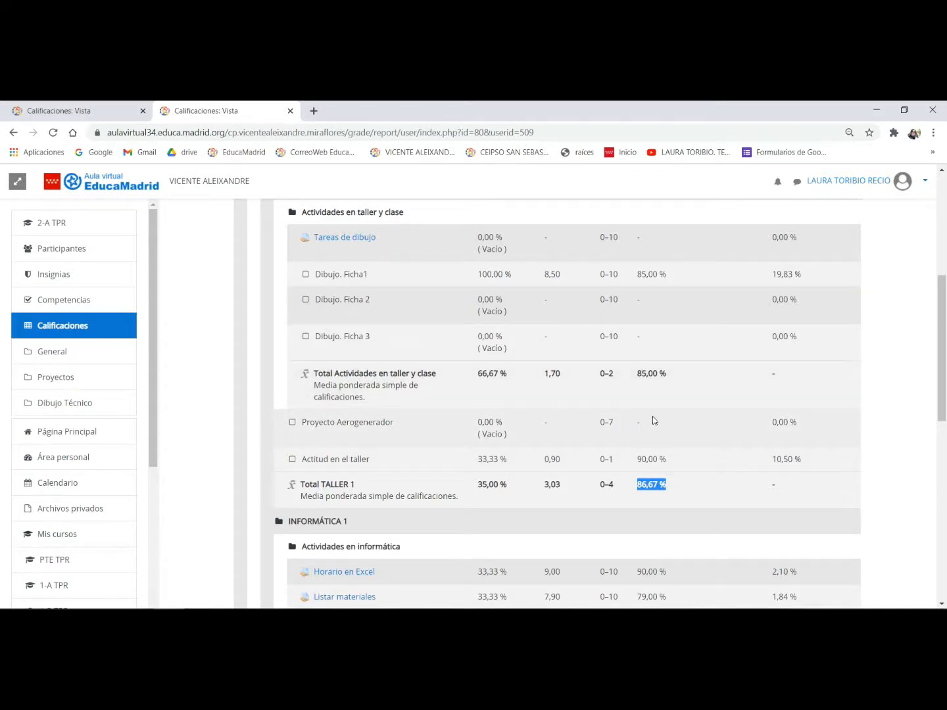
drag(636, 462, 677, 465)
- Examine the Horario en Excel range and percentage and the Actividades en informática total percentage under INFORMÁTICA 1
scroll(672, 434, down, 2)
scroll(672, 435, down, 2)
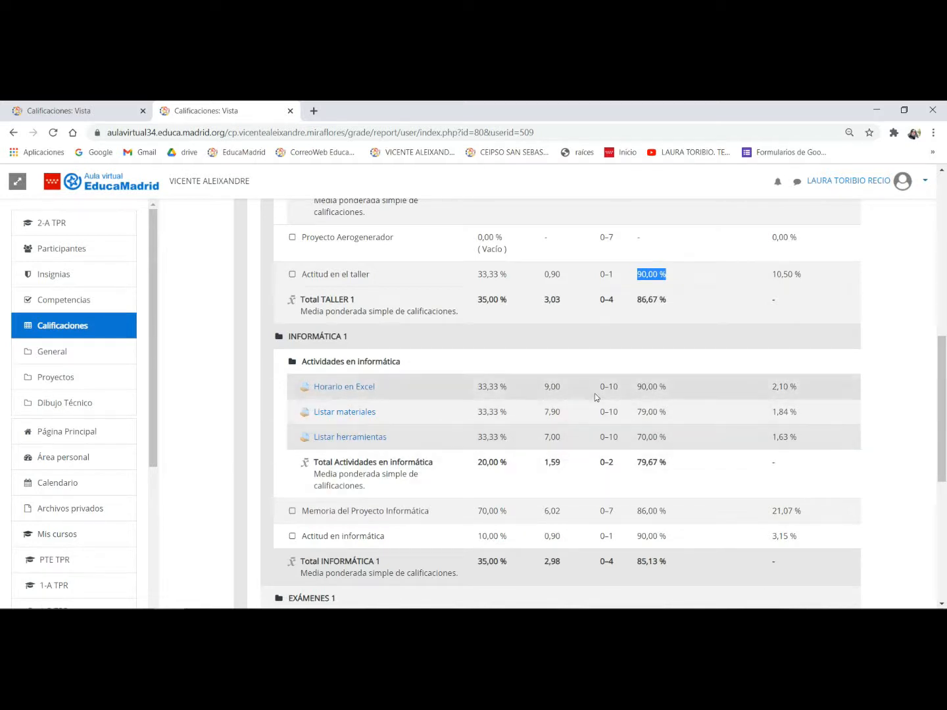
drag(593, 389, 626, 391)
drag(636, 388, 685, 386)
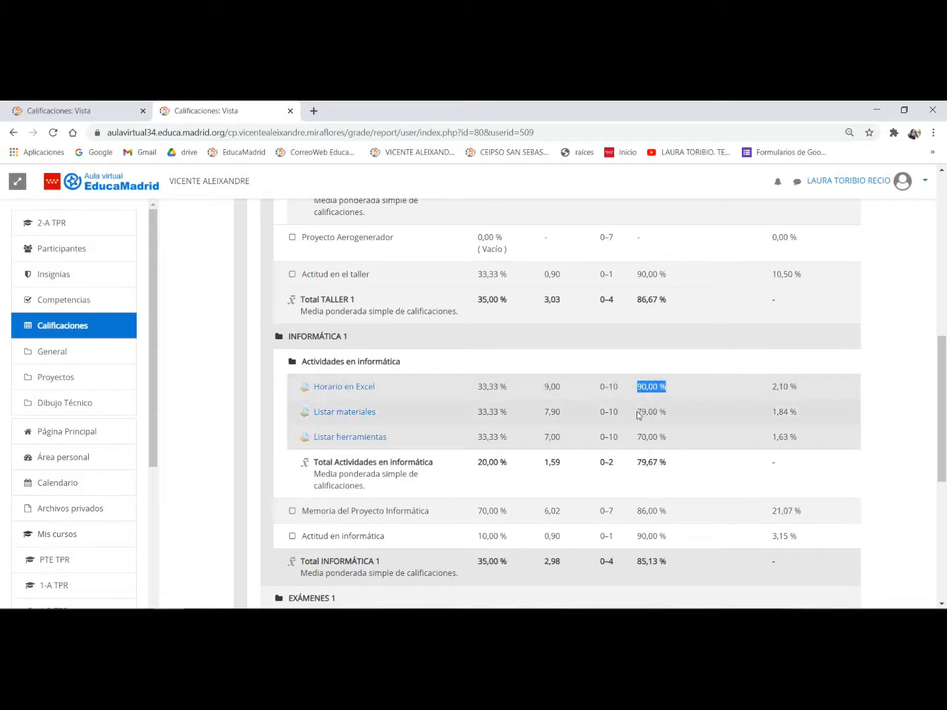
click(633, 467)
drag(634, 467, 669, 467)
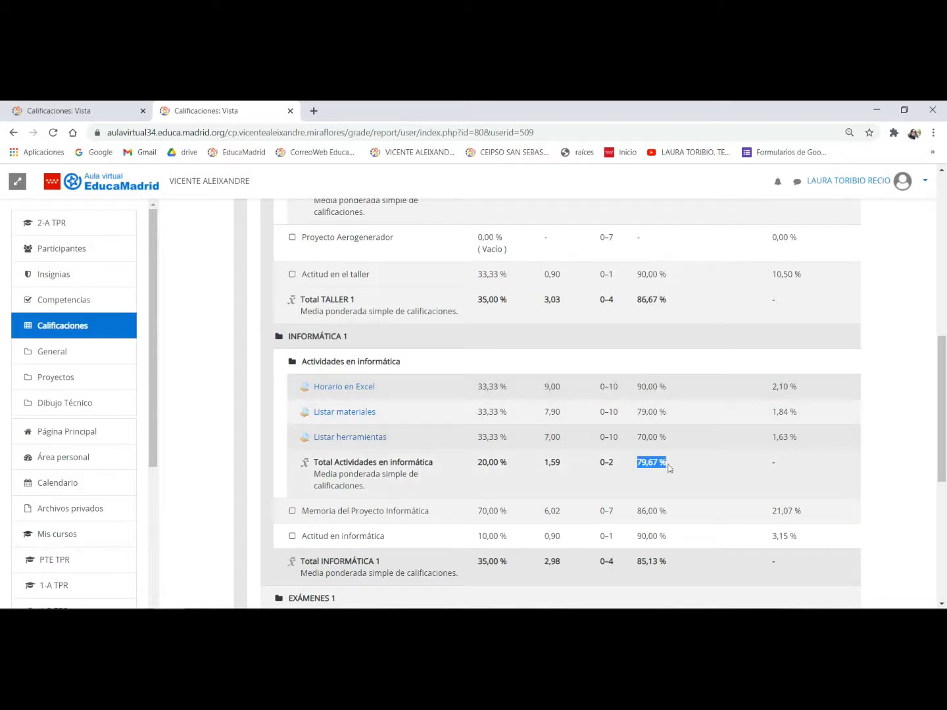
- Check the grades and percentages for Memoria del Proyecto Informática and Actitud en informática, plus the INFORMÁTICA 1 total percentage
scroll(693, 451, down, 2)
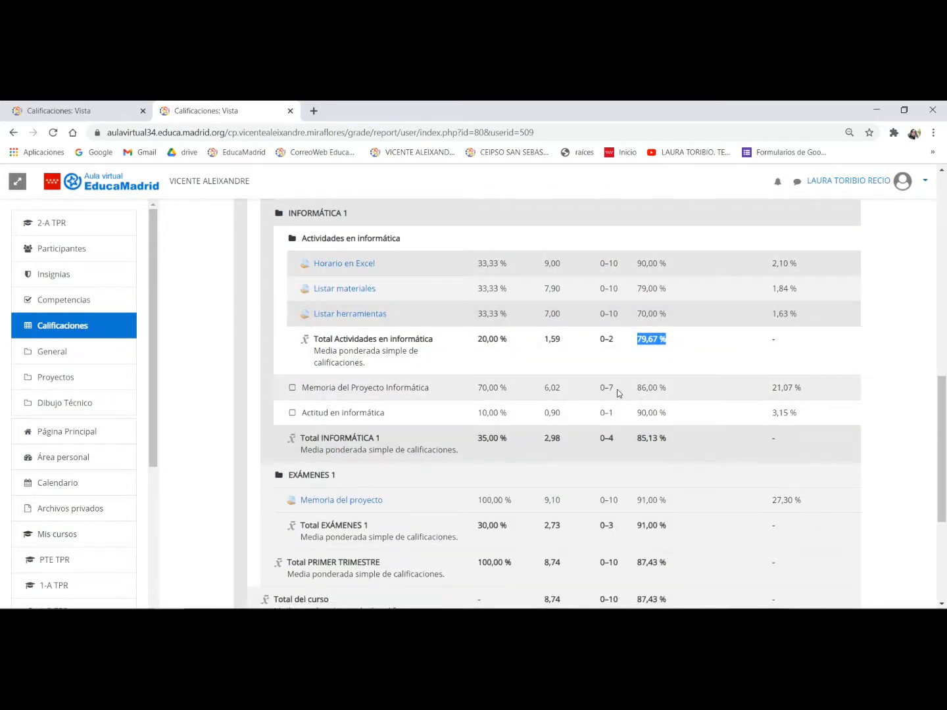
drag(625, 388, 678, 393)
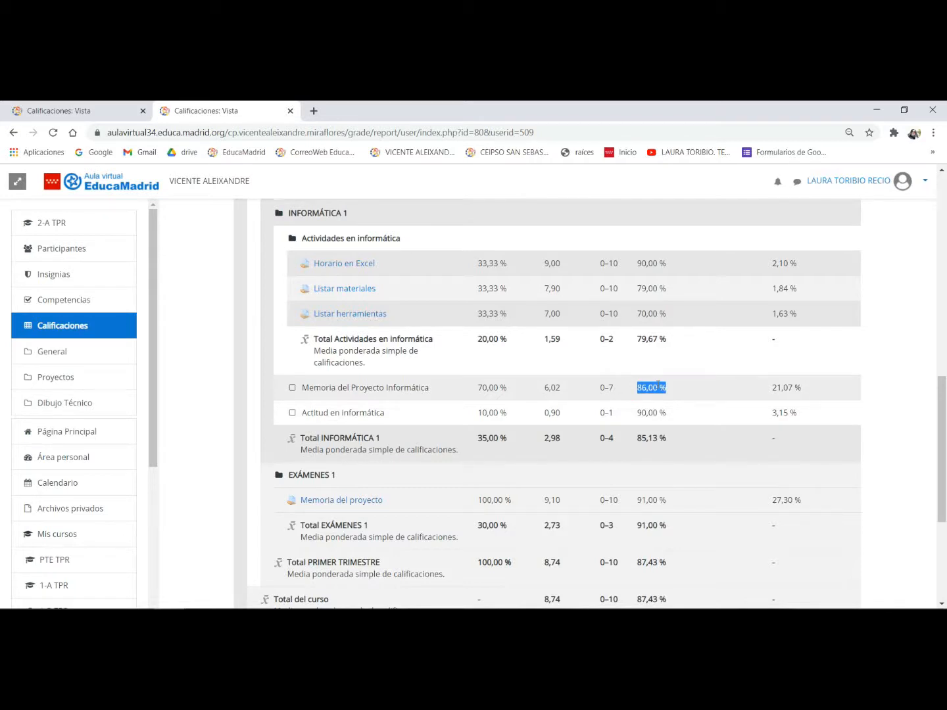
click(675, 388)
drag(633, 387, 676, 390)
drag(595, 387, 619, 392)
drag(534, 389, 569, 393)
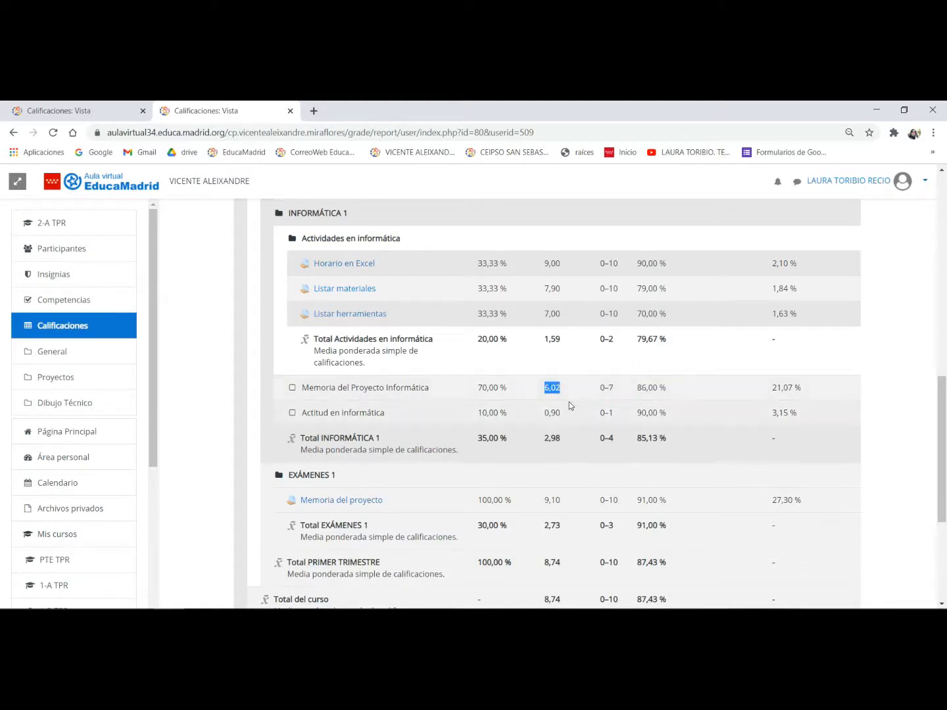
scroll(579, 402, down, 1)
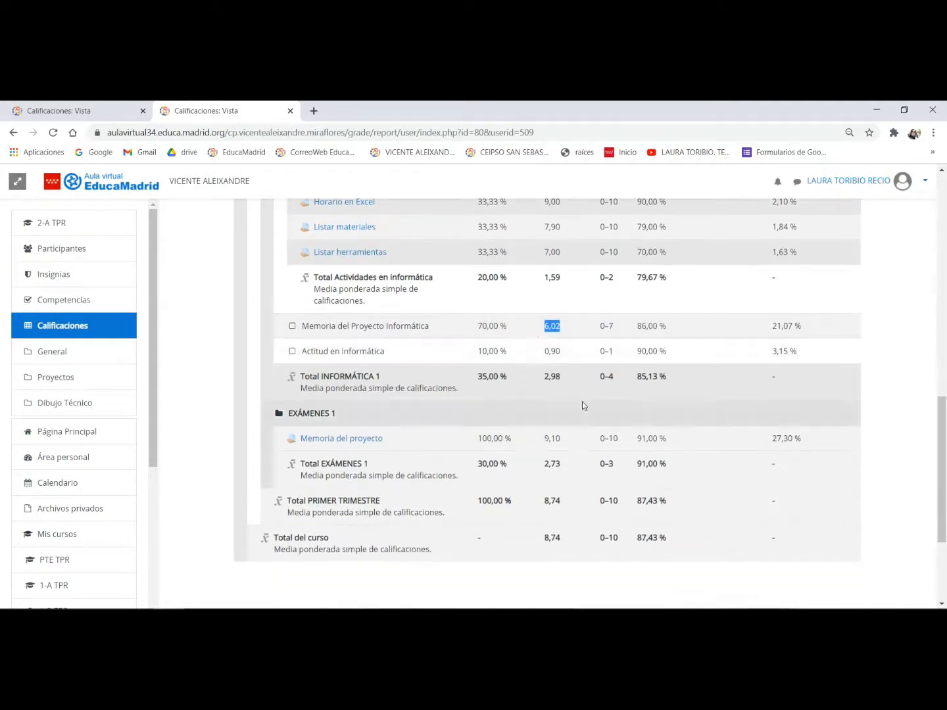
drag(631, 352, 685, 359)
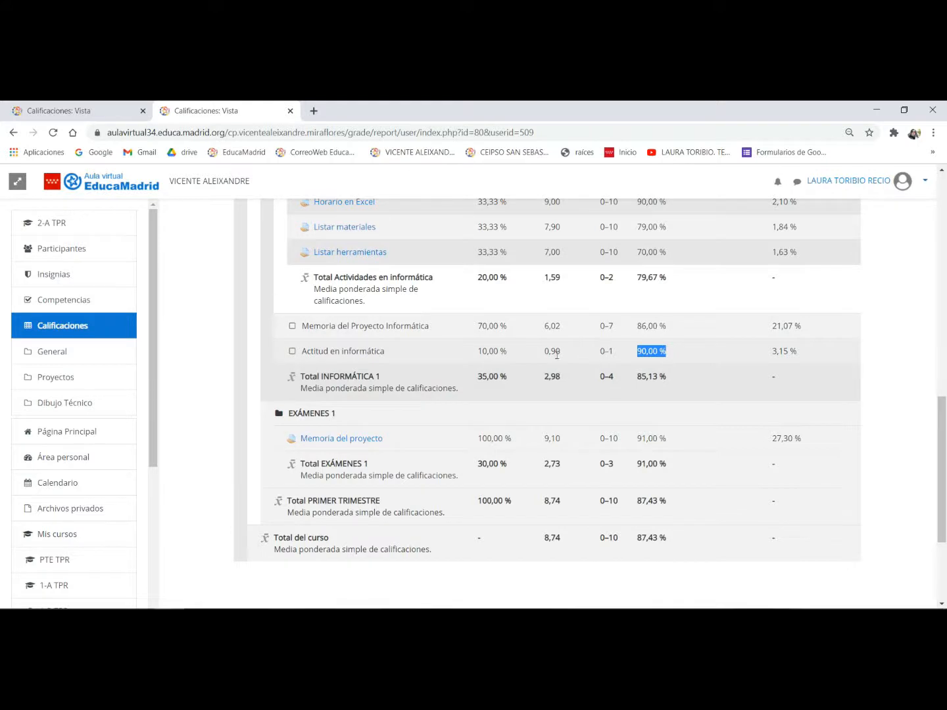
drag(534, 355, 562, 356)
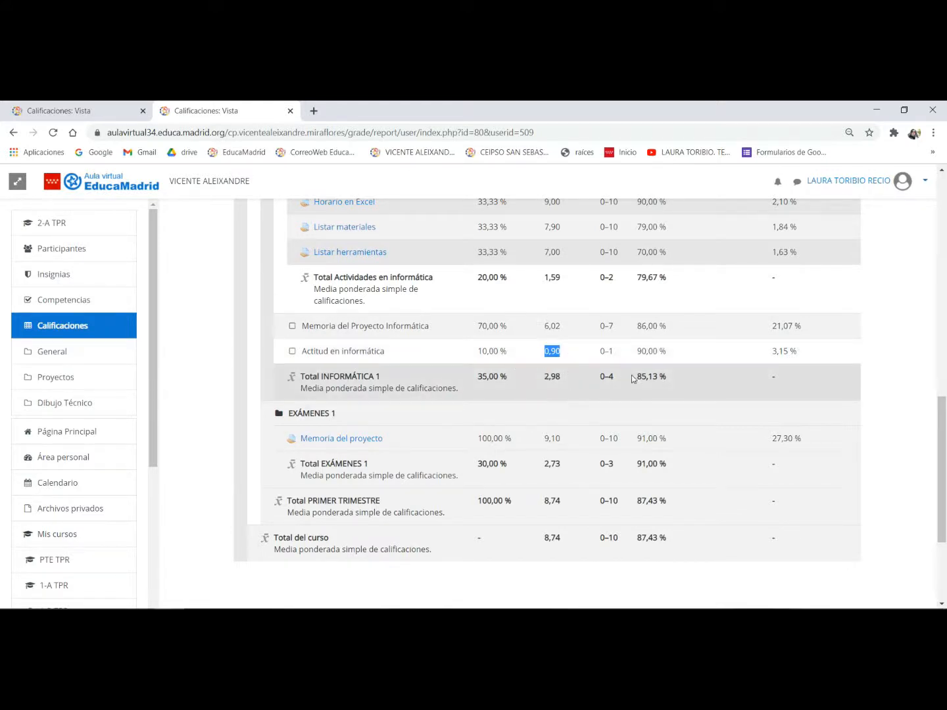
drag(632, 378, 681, 379)
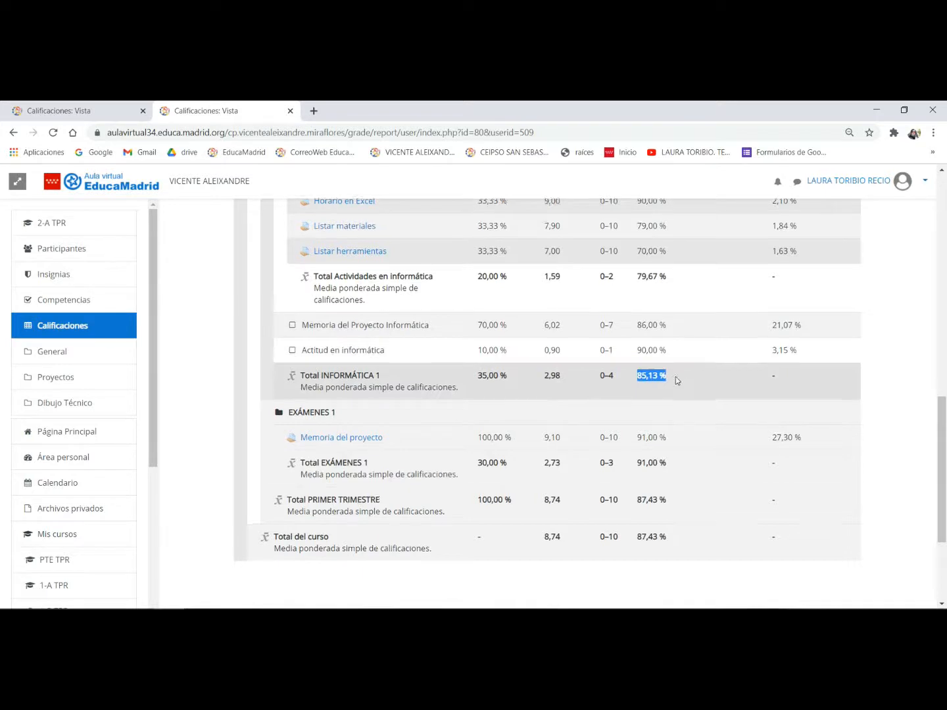
- Check the student's overall course total percentage at the end of the report
scroll(674, 380, down, 2)
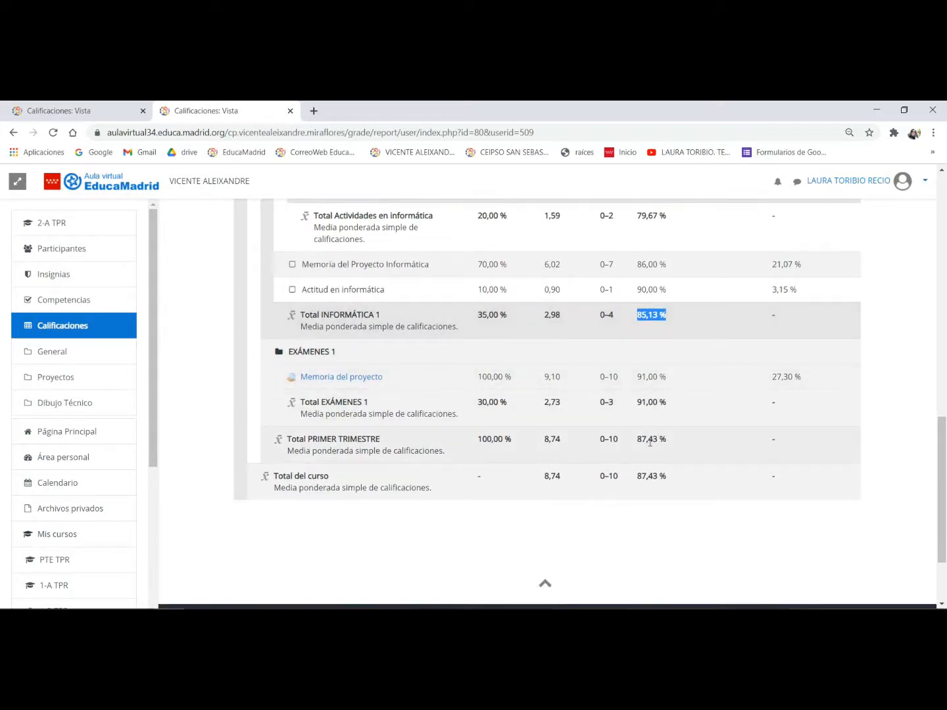
click(636, 480)
drag(635, 480, 671, 482)
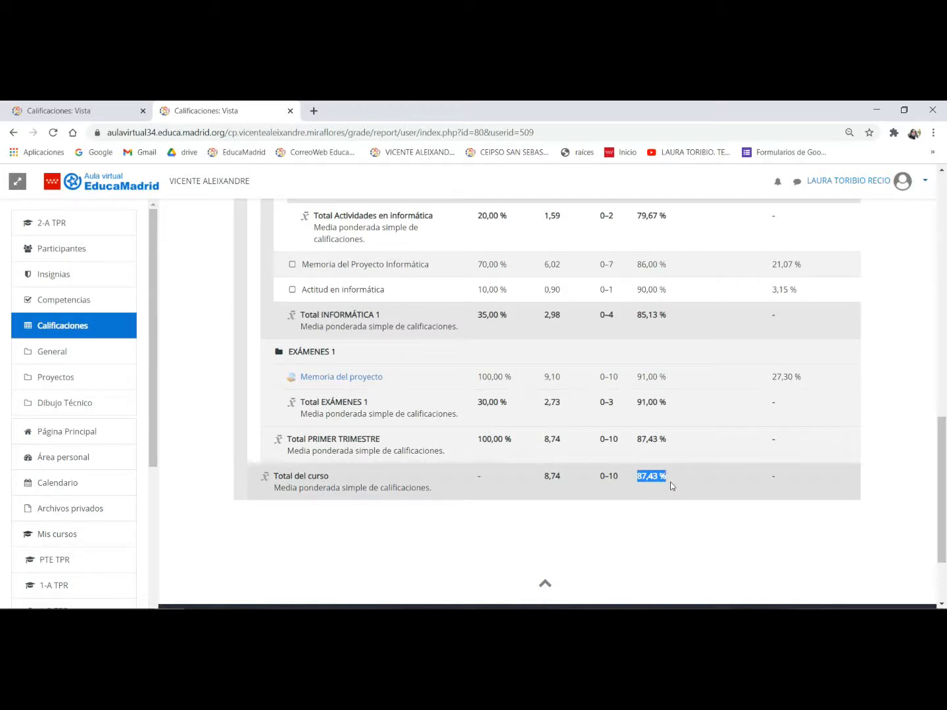
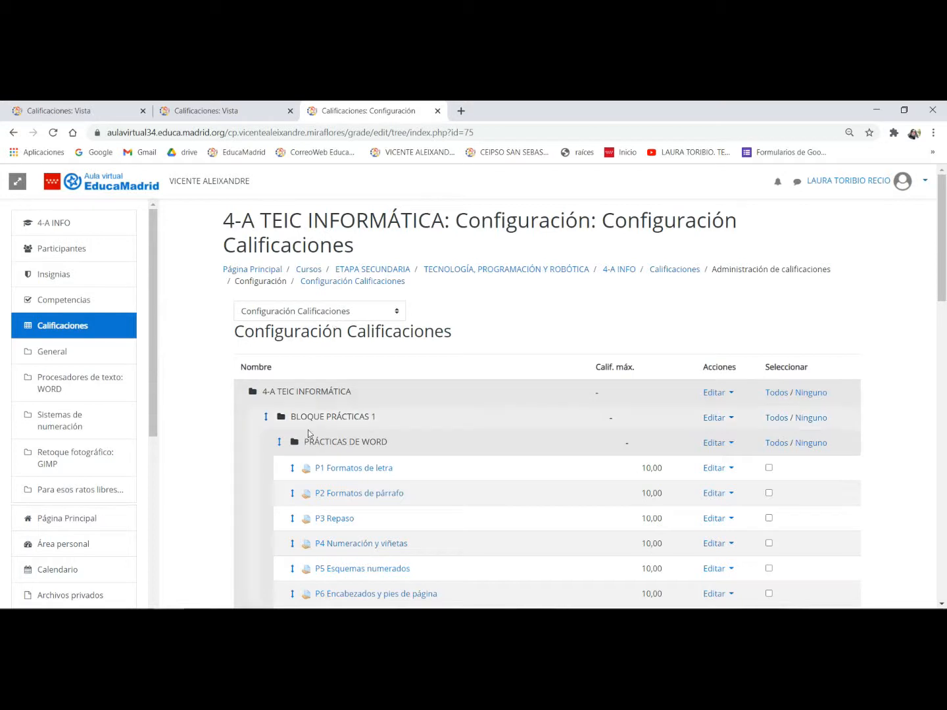
- Review the maximum grades of the Word, SSNN and GIMP practices and the exams in the 4-A TEIC INFORMÁTICA gradebook setup
scroll(372, 413, down, 3)
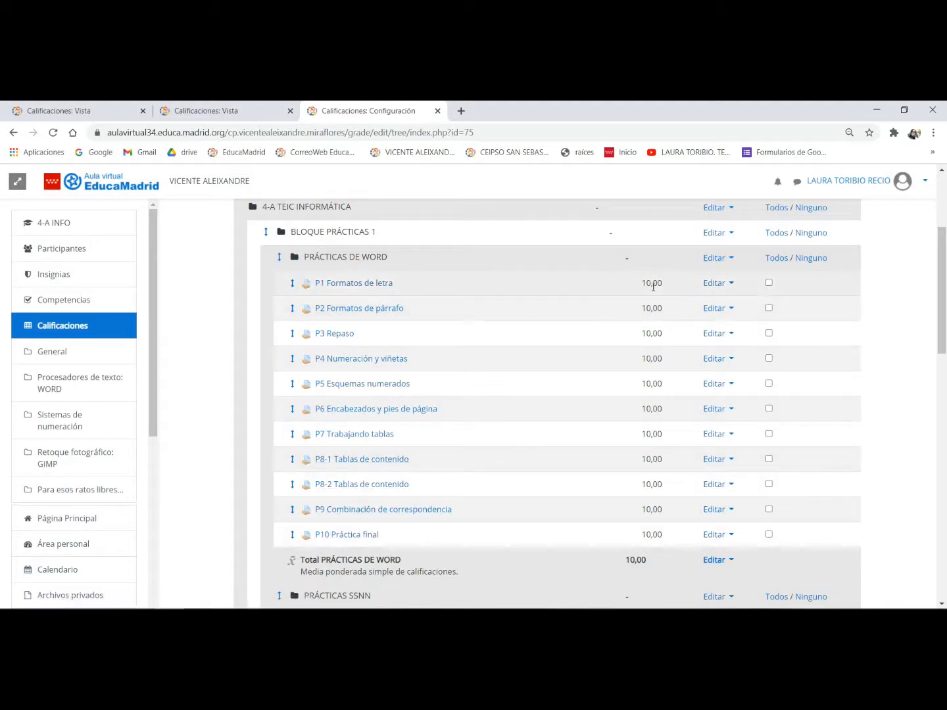
scroll(417, 396, down, 4)
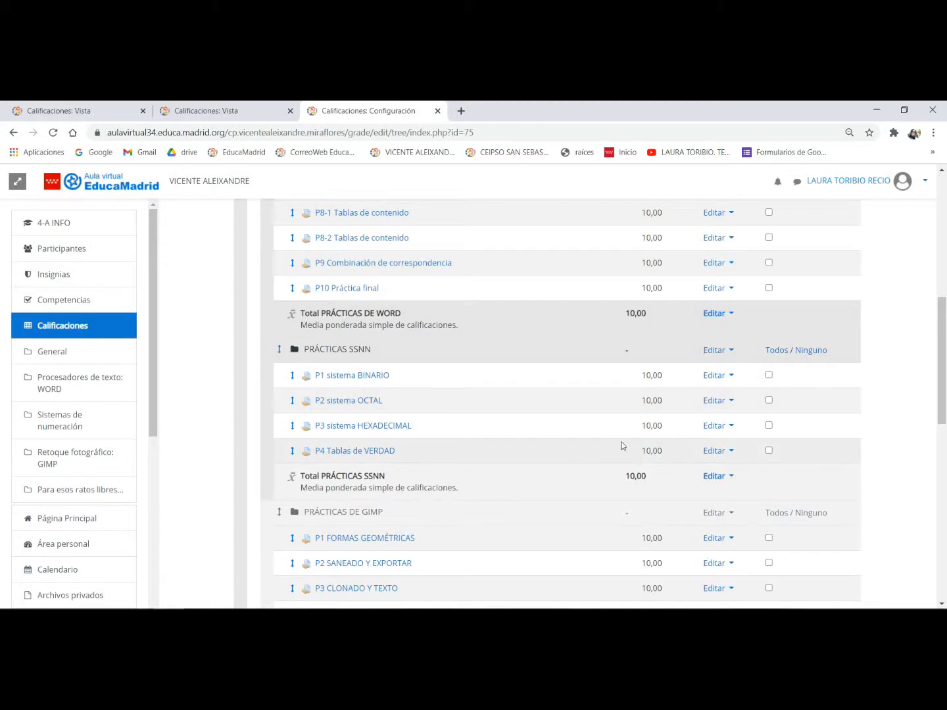
scroll(435, 433, down, 3)
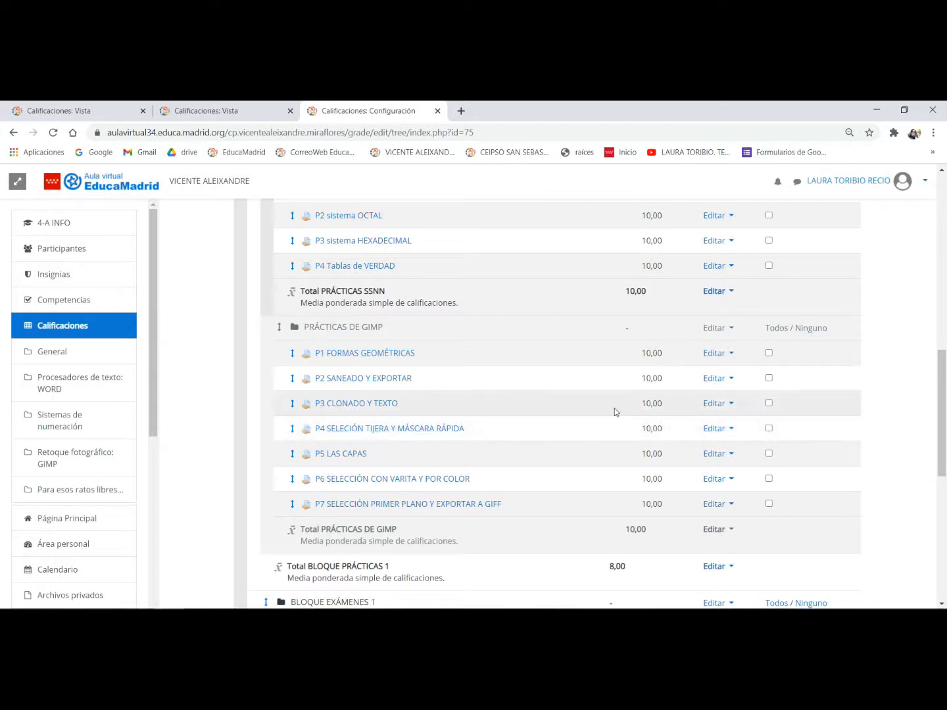
scroll(616, 405, down, 1)
scroll(616, 405, down, 2)
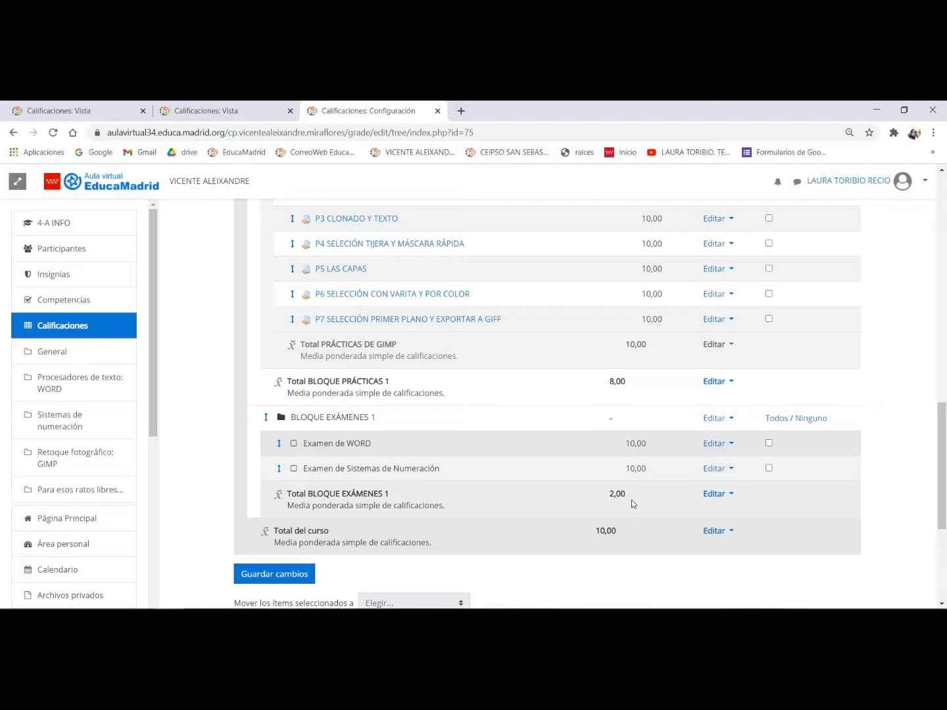
- Check the maximum grade of the Total del curso row in the 4-A TEIC INFORMÁTICA gradebook
click(621, 532)
drag(581, 536, 614, 535)
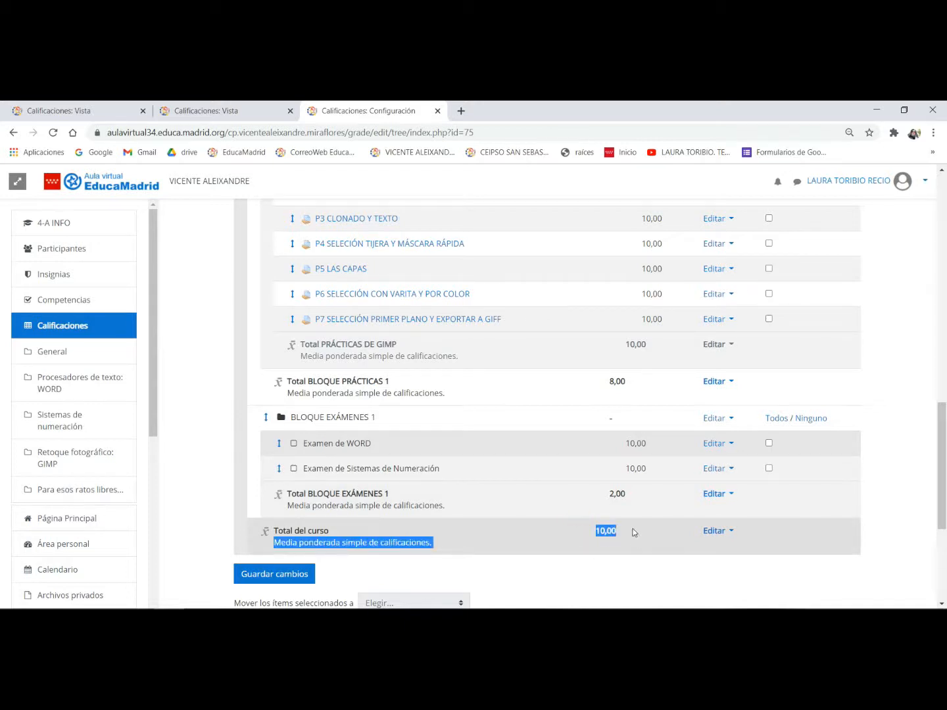
click(632, 536)
drag(596, 534, 623, 536)
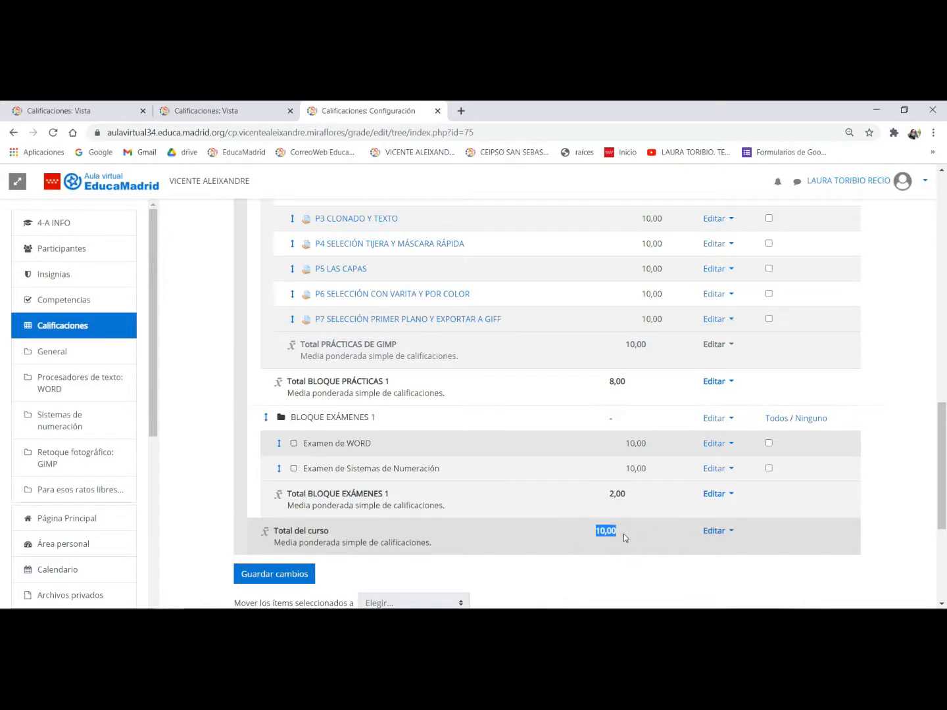
- Open the settings of the top-level 4-A TEIC INFORMÁTICA category, inspect its Calif. máxima, and save the form
scroll(648, 518, up, 1)
scroll(648, 518, up, 10)
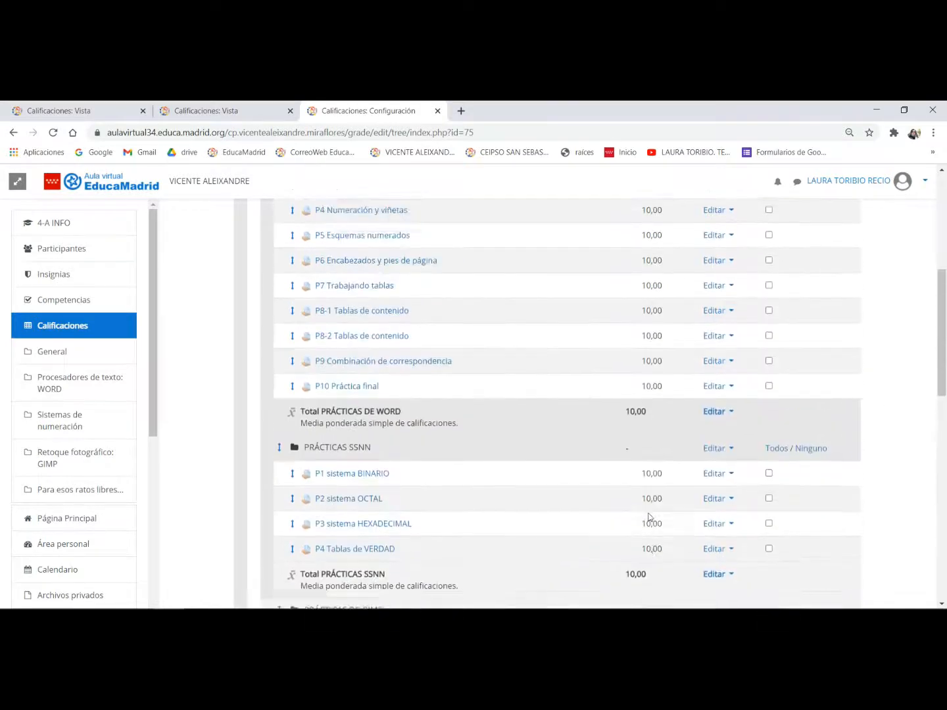
scroll(649, 517, up, 1)
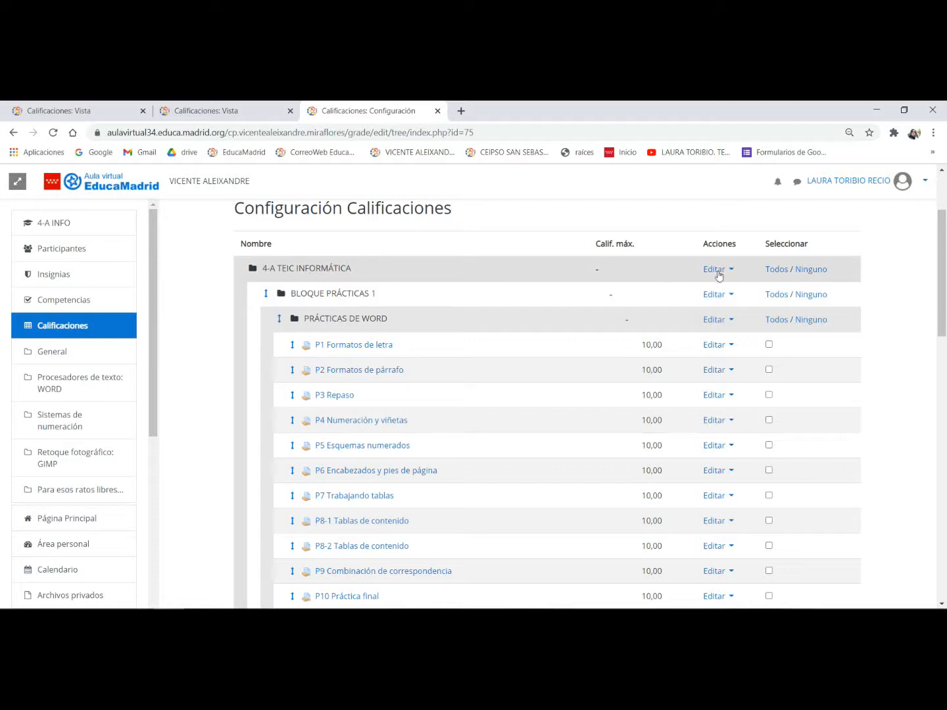
click(717, 270)
click(695, 295)
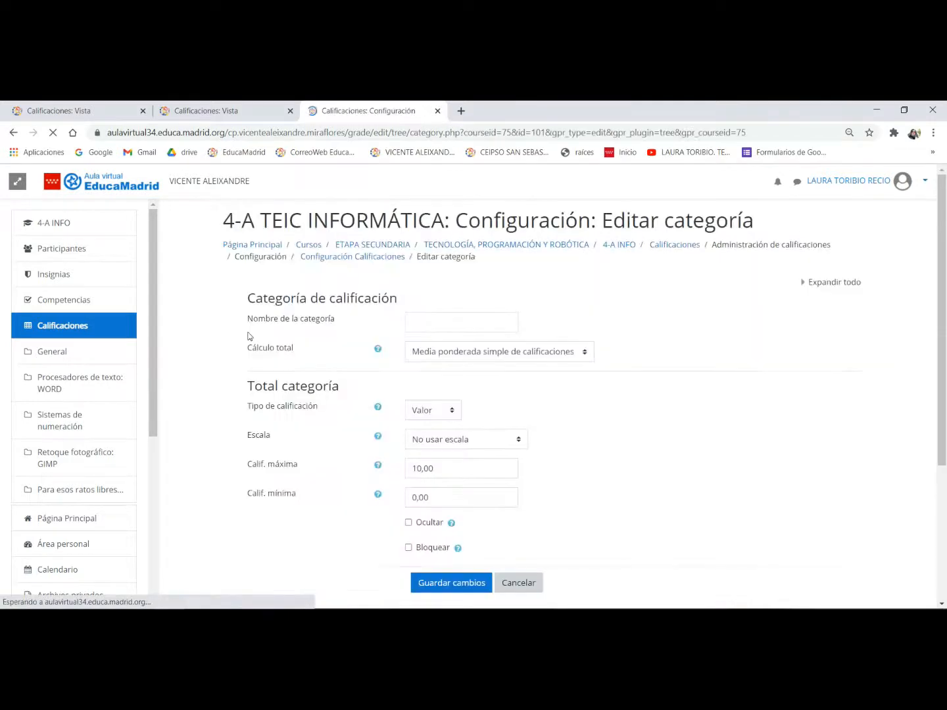
scroll(450, 407, down, 2)
click(453, 417)
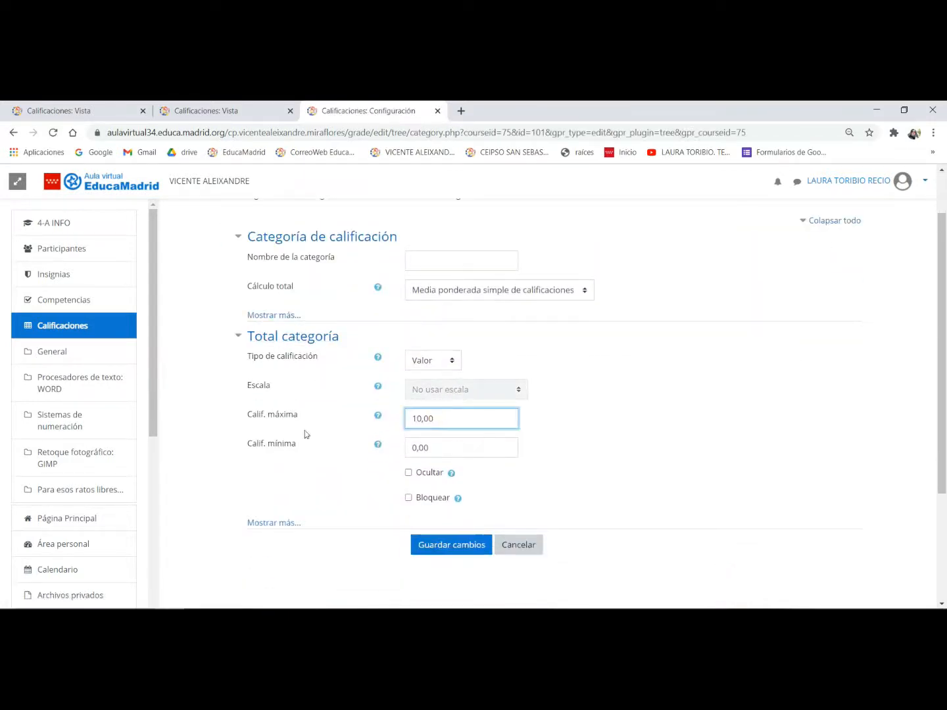
drag(462, 418, 394, 426)
click(446, 418)
click(463, 544)
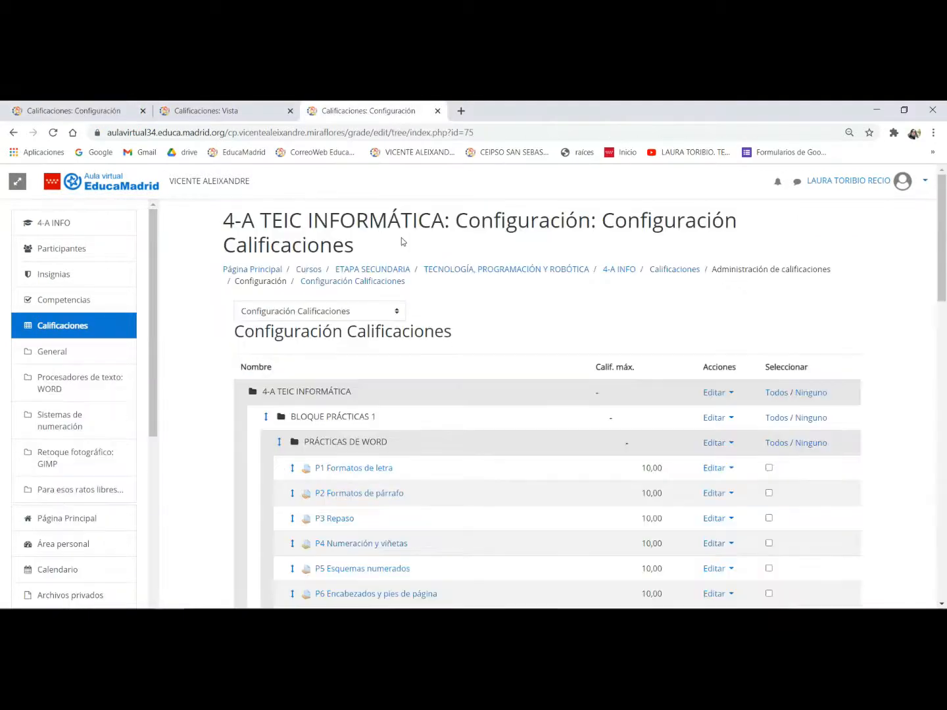
- Return to the 2-B TPR gradebook setup and check the maximum grade of its Total del curso row
click(98, 113)
scroll(617, 361, down, 4)
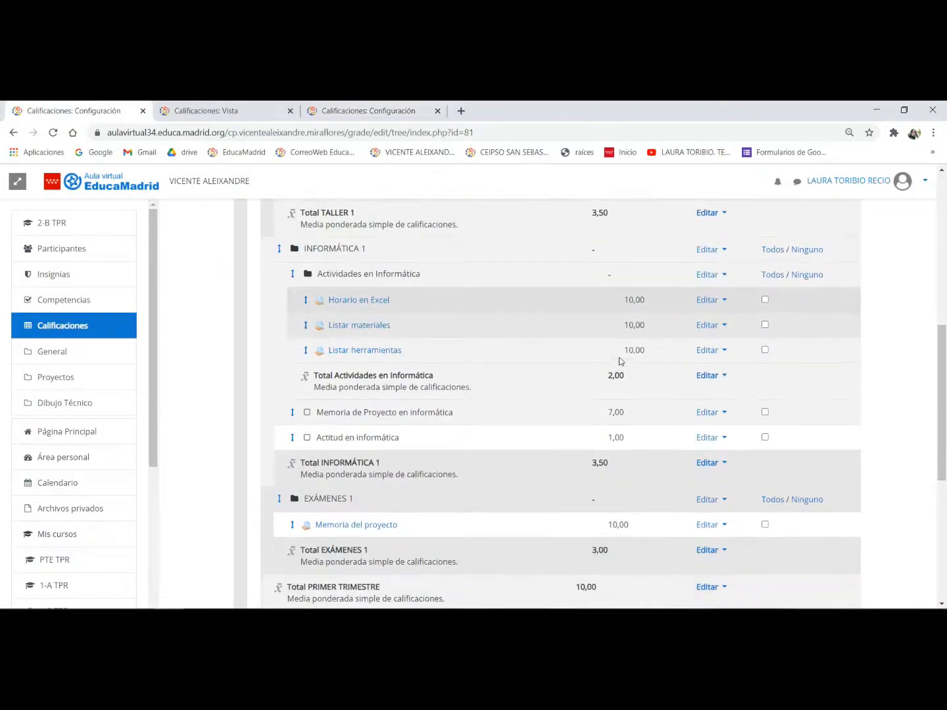
drag(546, 447, 602, 446)
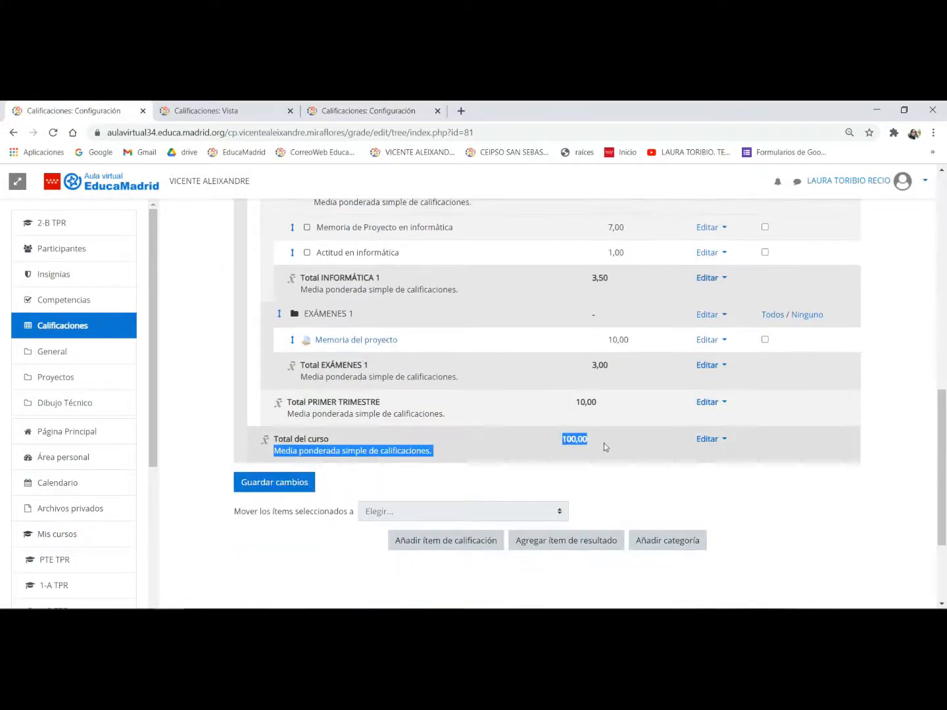
click(617, 442)
- Set the Calif. máxima of the top-level 2-B TECNOLOGÍA, PROGRAMACIÓN Y ROBÓTICA category to 10, save, and continue past the grade recalculation
scroll(631, 445, up, 5)
scroll(636, 447, up, 4)
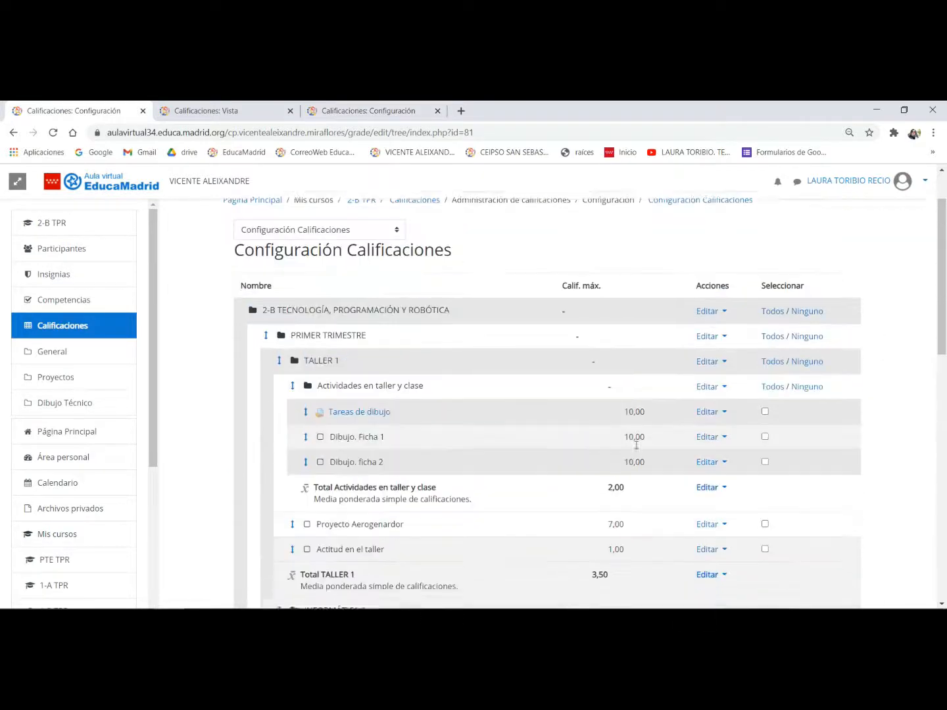
click(719, 320)
click(689, 335)
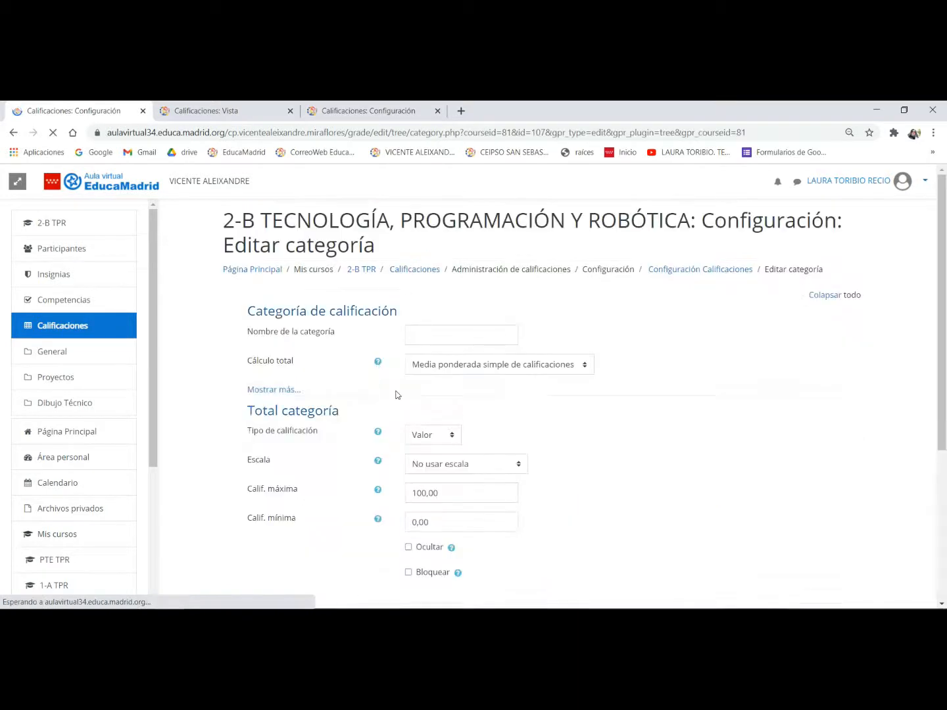
scroll(397, 394, down, 1)
double_click(461, 434)
text(1)
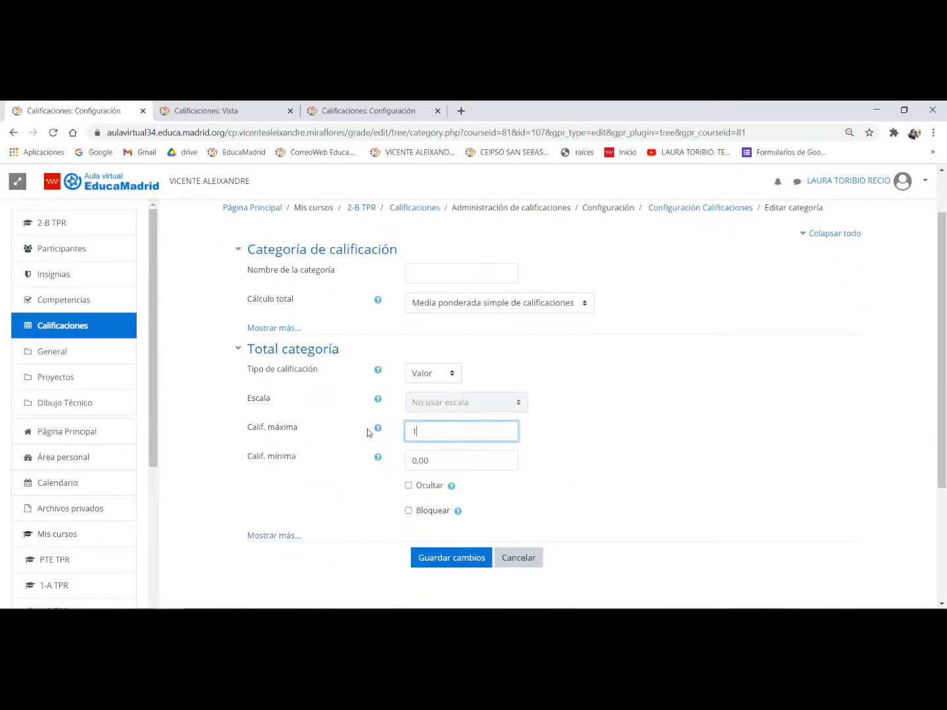
text(0)
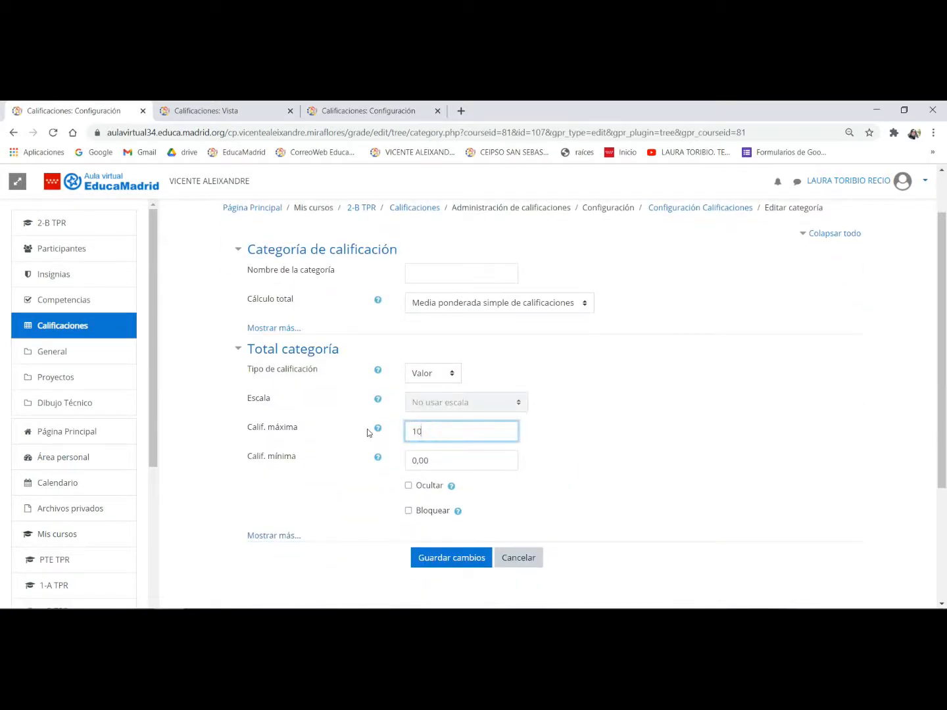
click(459, 560)
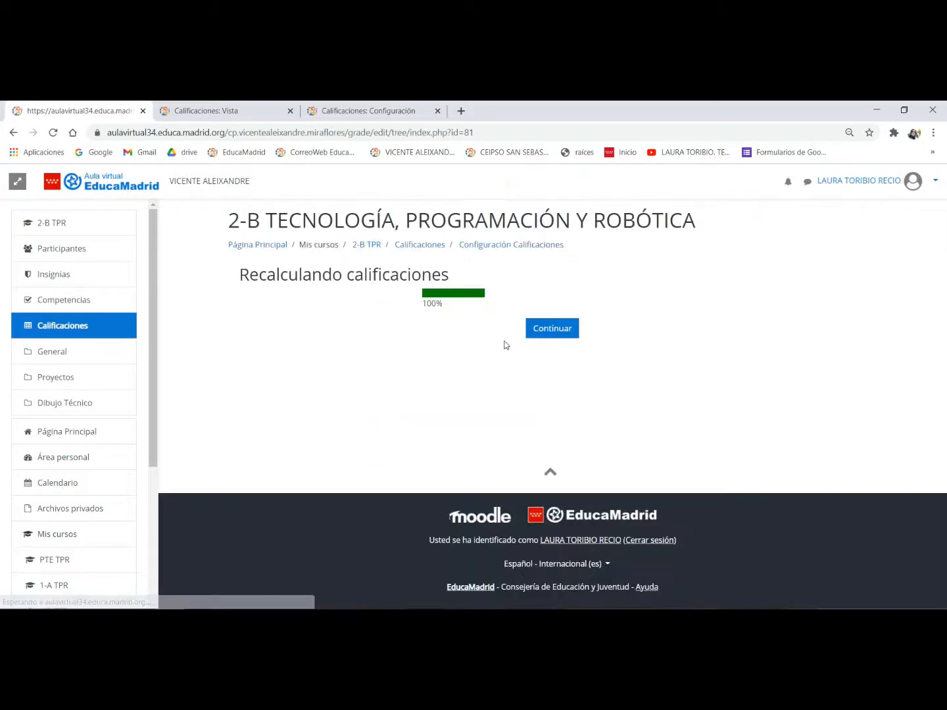
click(551, 323)
- Verify the updated maximum grade of Total del curso in the 2-B gradebook
scroll(483, 362, down, 3)
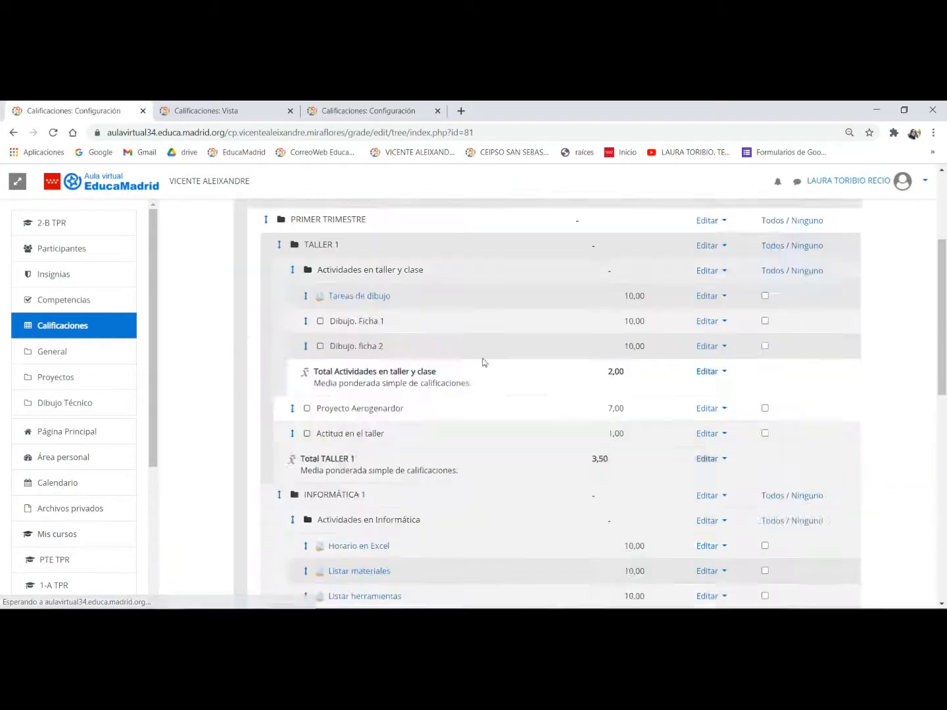
scroll(483, 363, down, 6)
drag(549, 444, 581, 454)
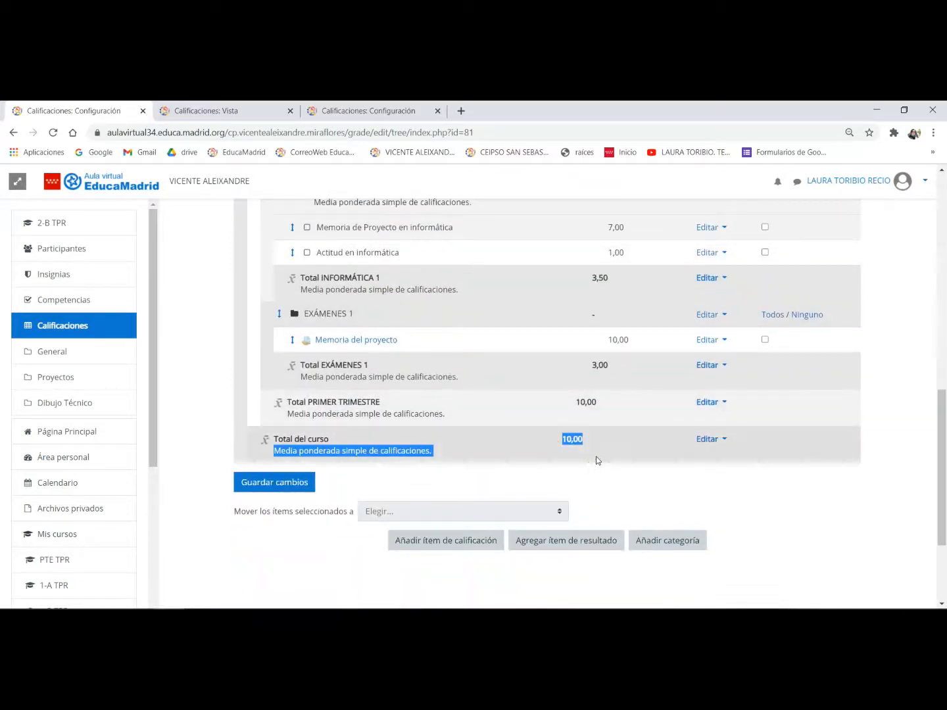
click(595, 456)
- Review the whole 2-B category tree, comparing the TALLER 1, INFORMÁTICA 1, EXÁMENES 1 and PRIMER TRIMESTRE maximum grades
scroll(507, 469, up, 3)
scroll(503, 463, up, 4)
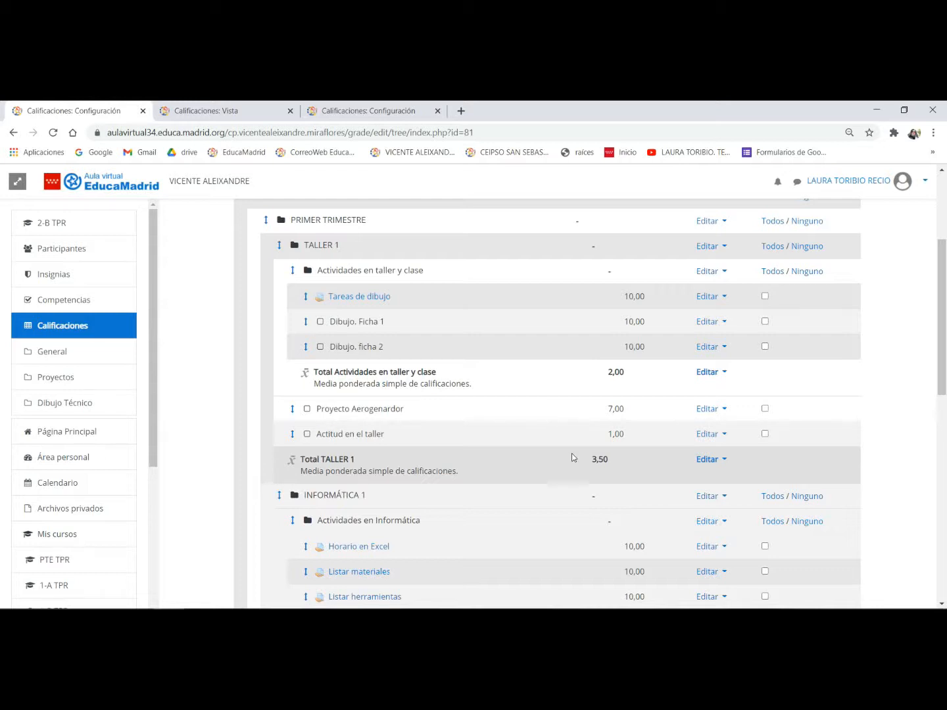
scroll(571, 453, down, 7)
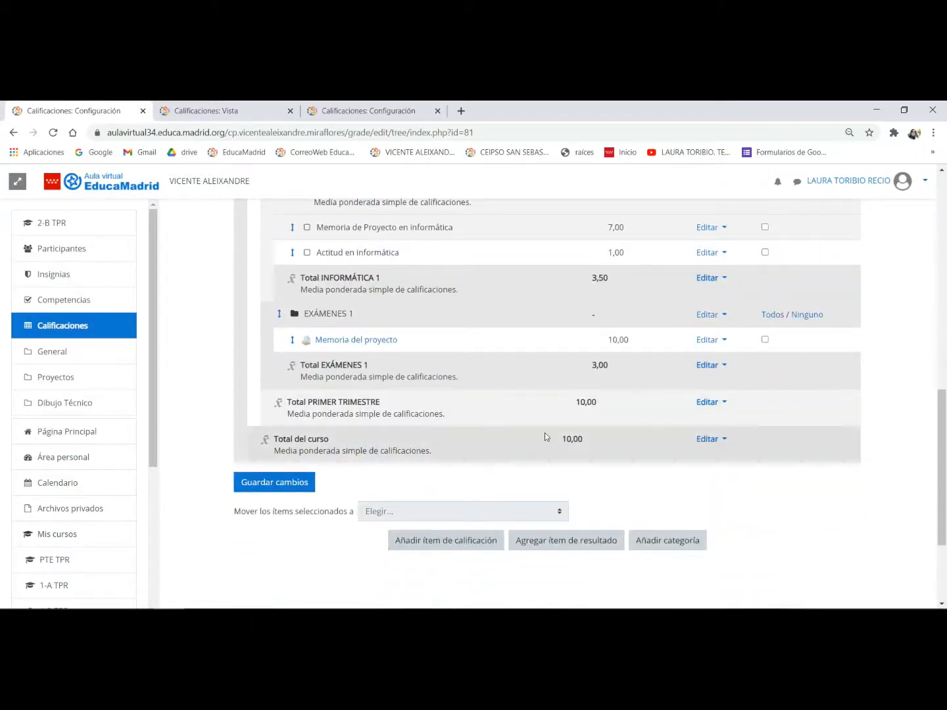
scroll(561, 400, up, 7)
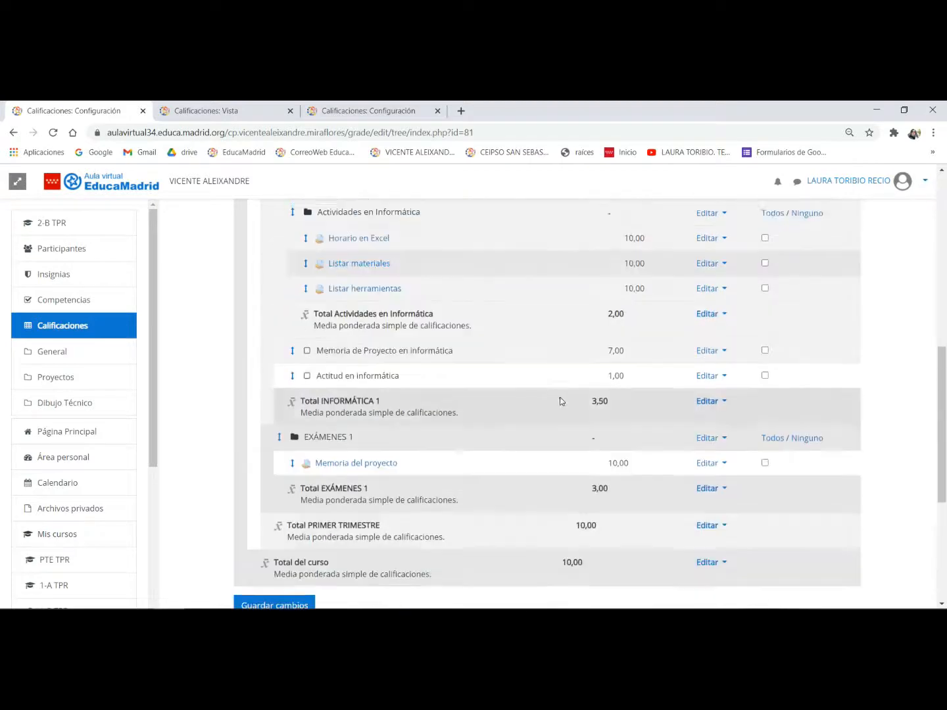
scroll(558, 394, up, 1)
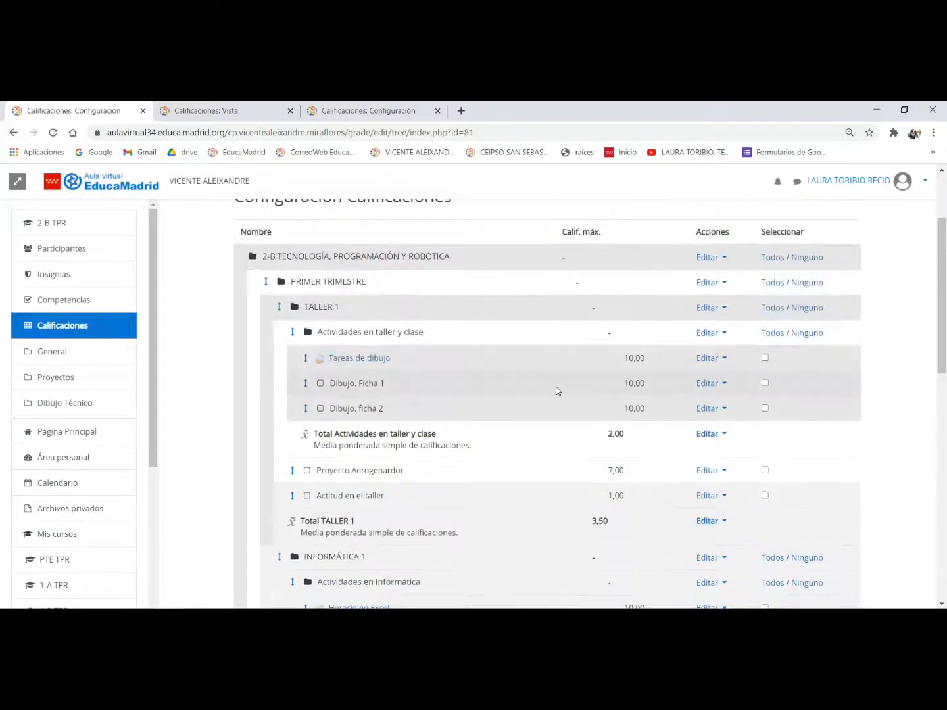